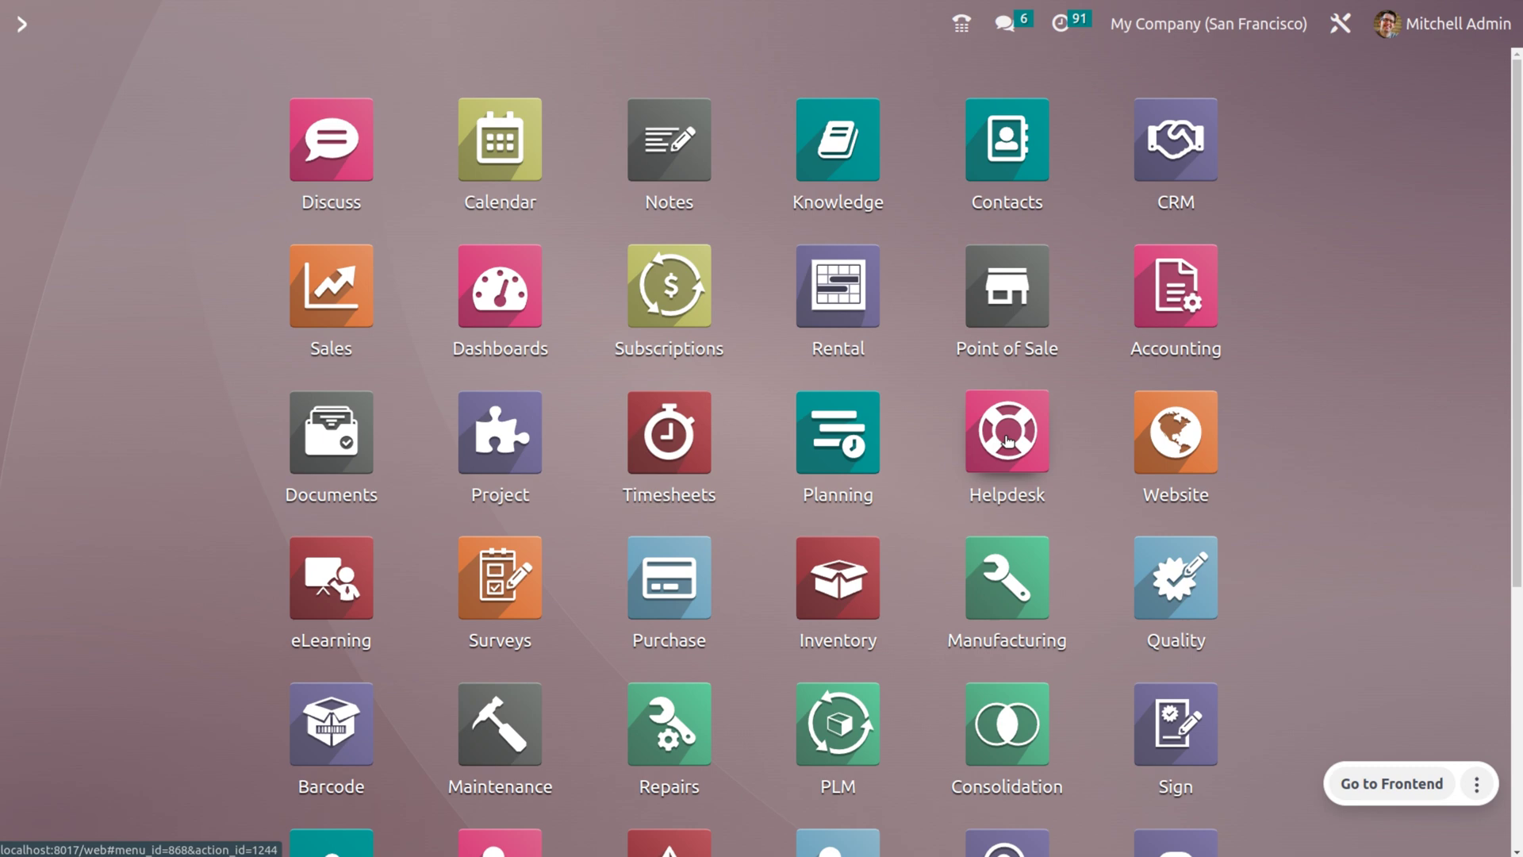
Step: Open the Accounting app's settings and examine the Analytics section with its Budget Management option
{"action": "type", "text": "acc"}
{"action": "key", "text": "Return"}
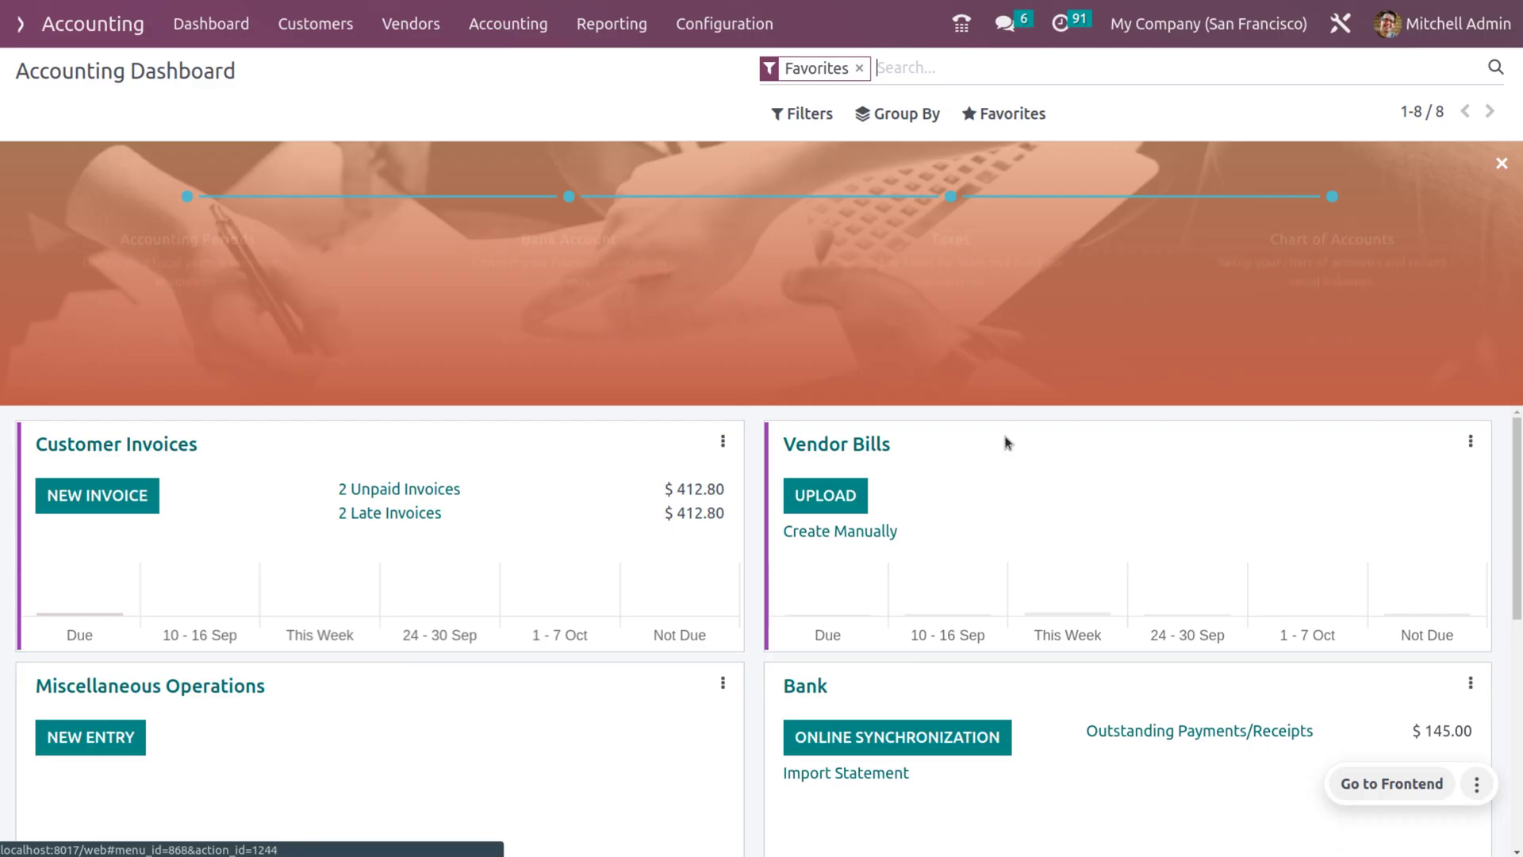
{"action": "left_click", "coordinate": [728, 11]}
{"action": "left_click", "coordinate": [698, 67]}
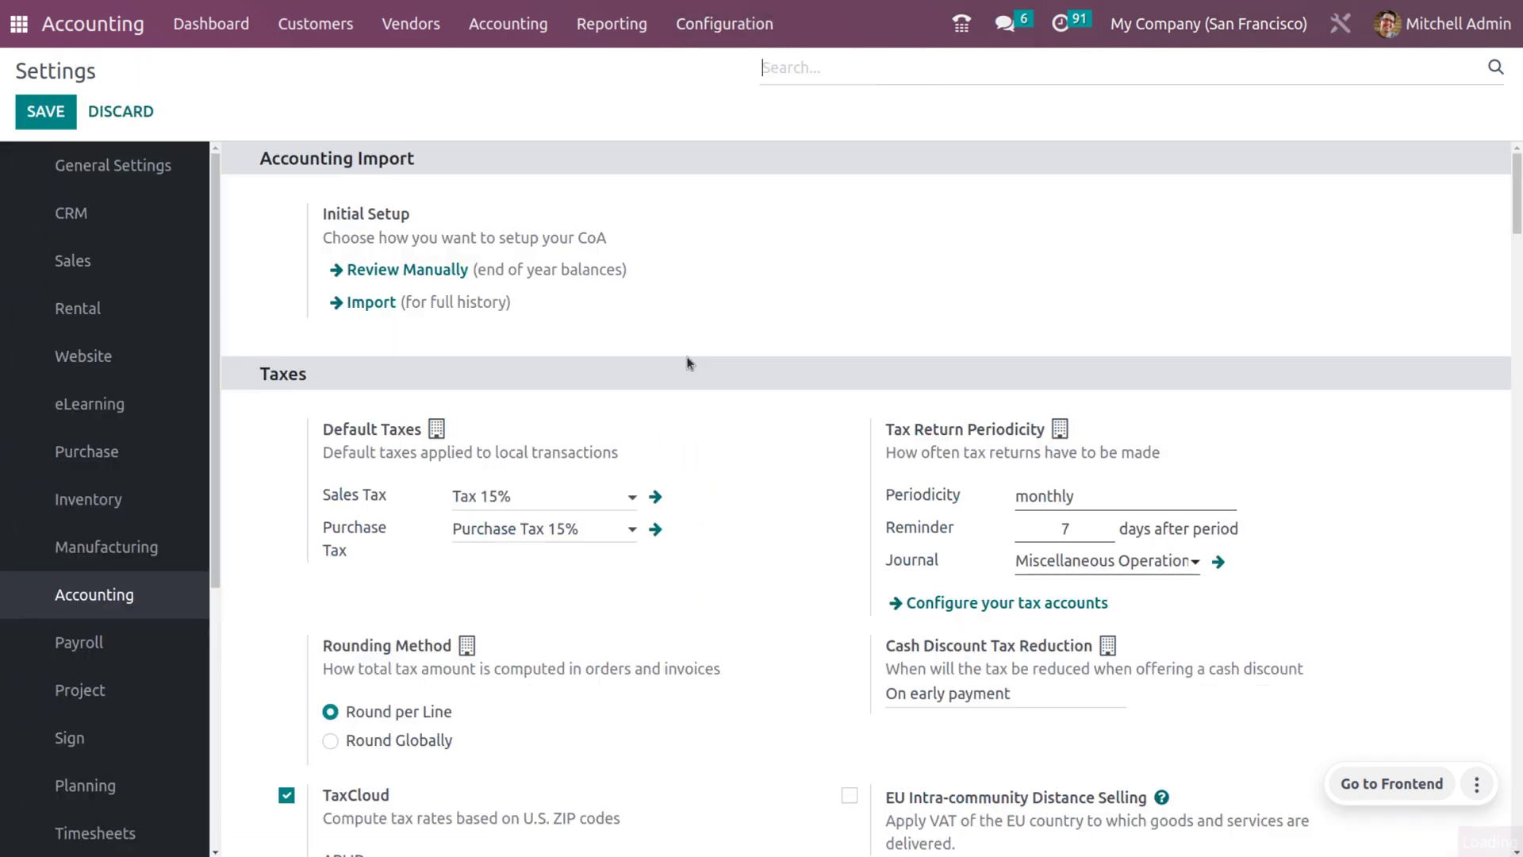
{"action": "scroll", "coordinate": [689, 416], "scroll_direction": "down", "scroll_amount": 6}
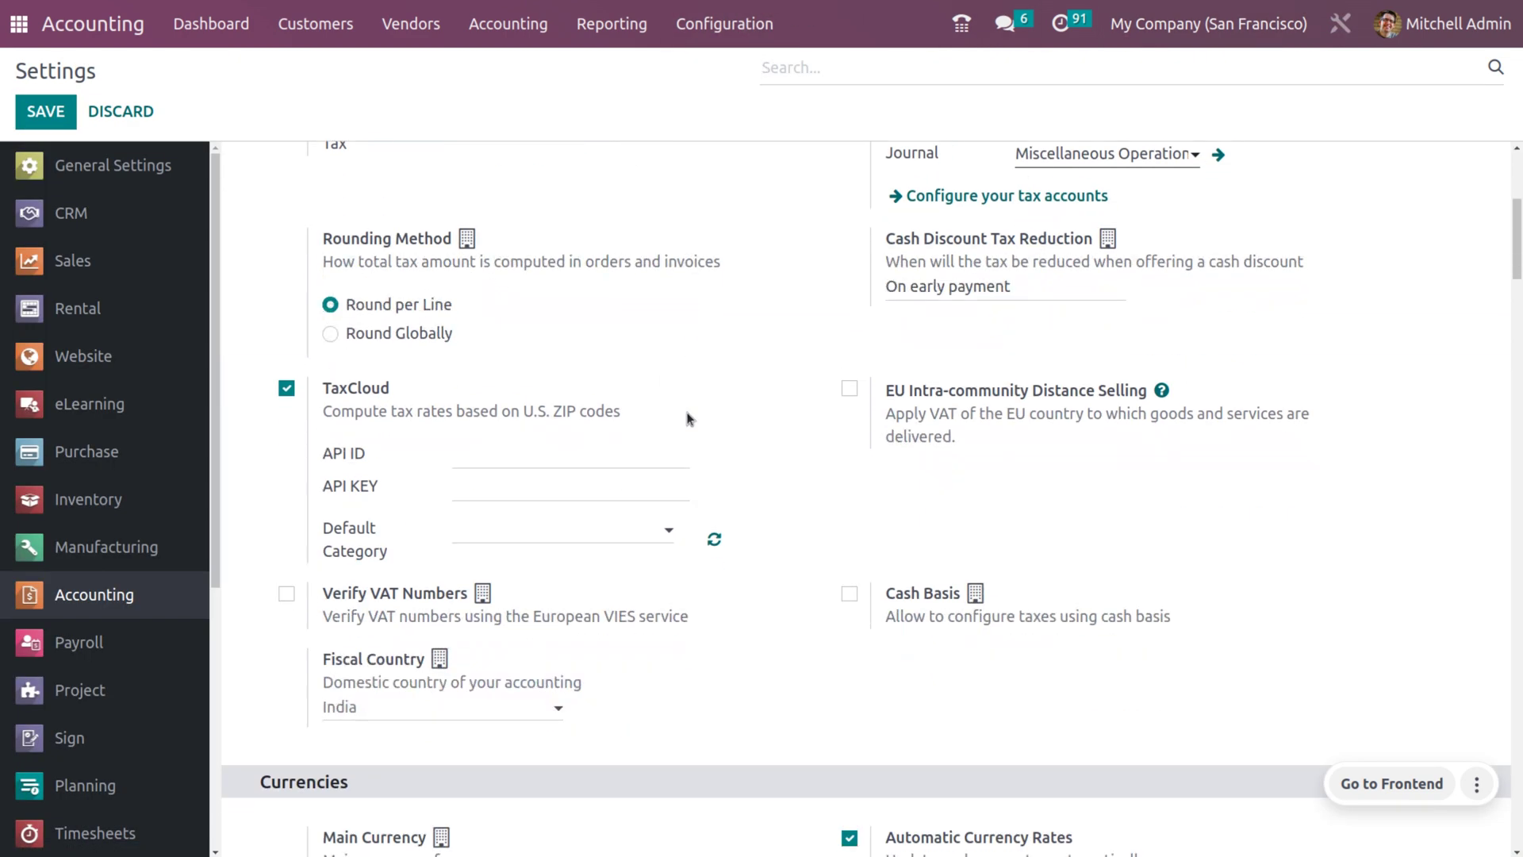
{"action": "scroll", "coordinate": [687, 418], "scroll_direction": "down", "scroll_amount": 12}
{"action": "scroll", "coordinate": [687, 419], "scroll_direction": "down", "scroll_amount": 8}
{"action": "scroll", "coordinate": [688, 419], "scroll_direction": "down", "scroll_amount": 5}
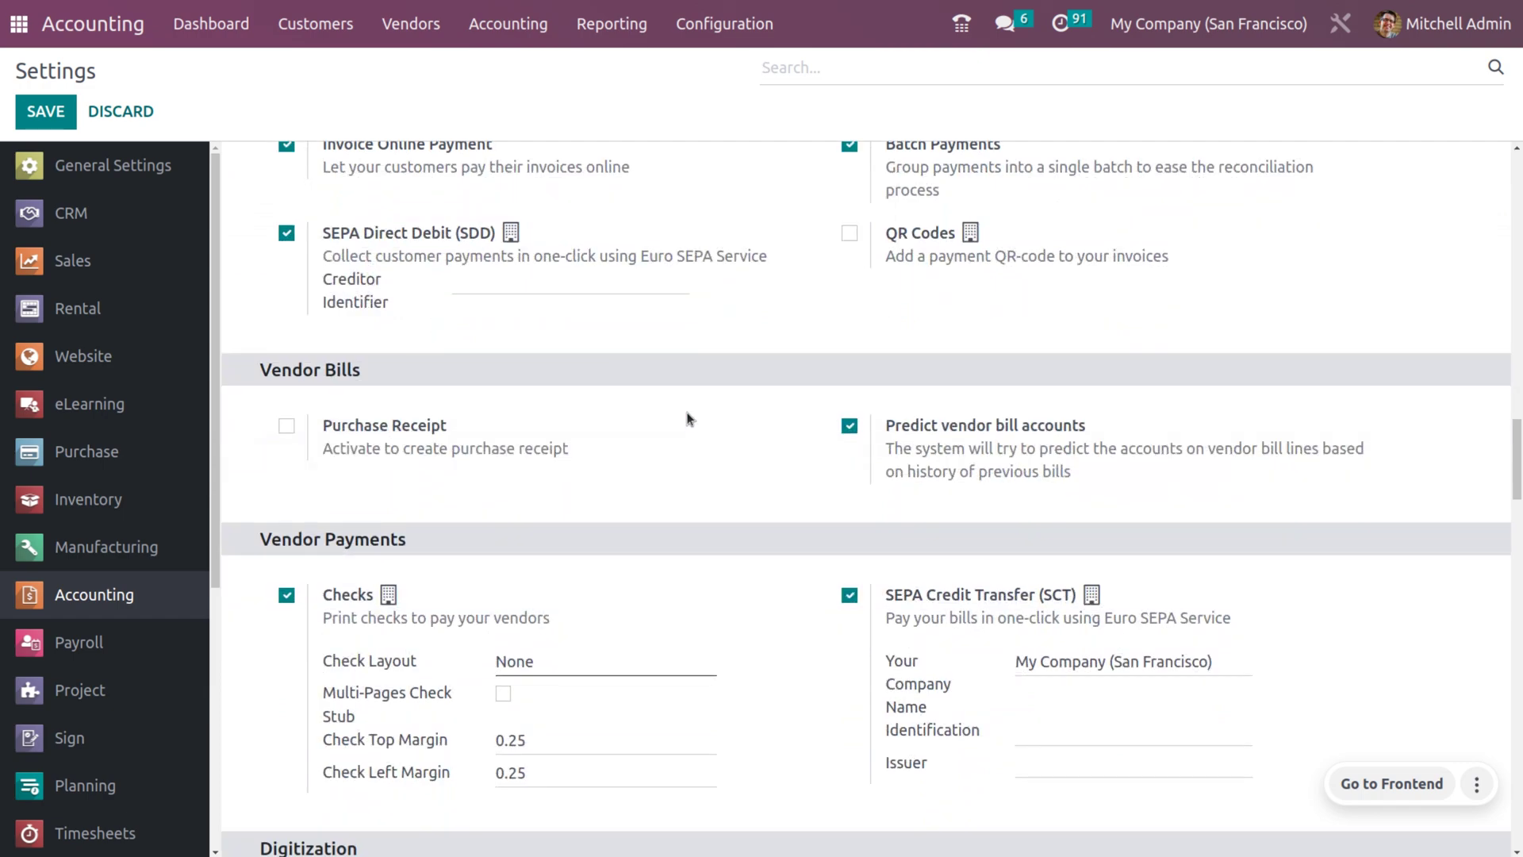
{"action": "scroll", "coordinate": [688, 419], "scroll_direction": "down", "scroll_amount": 10}
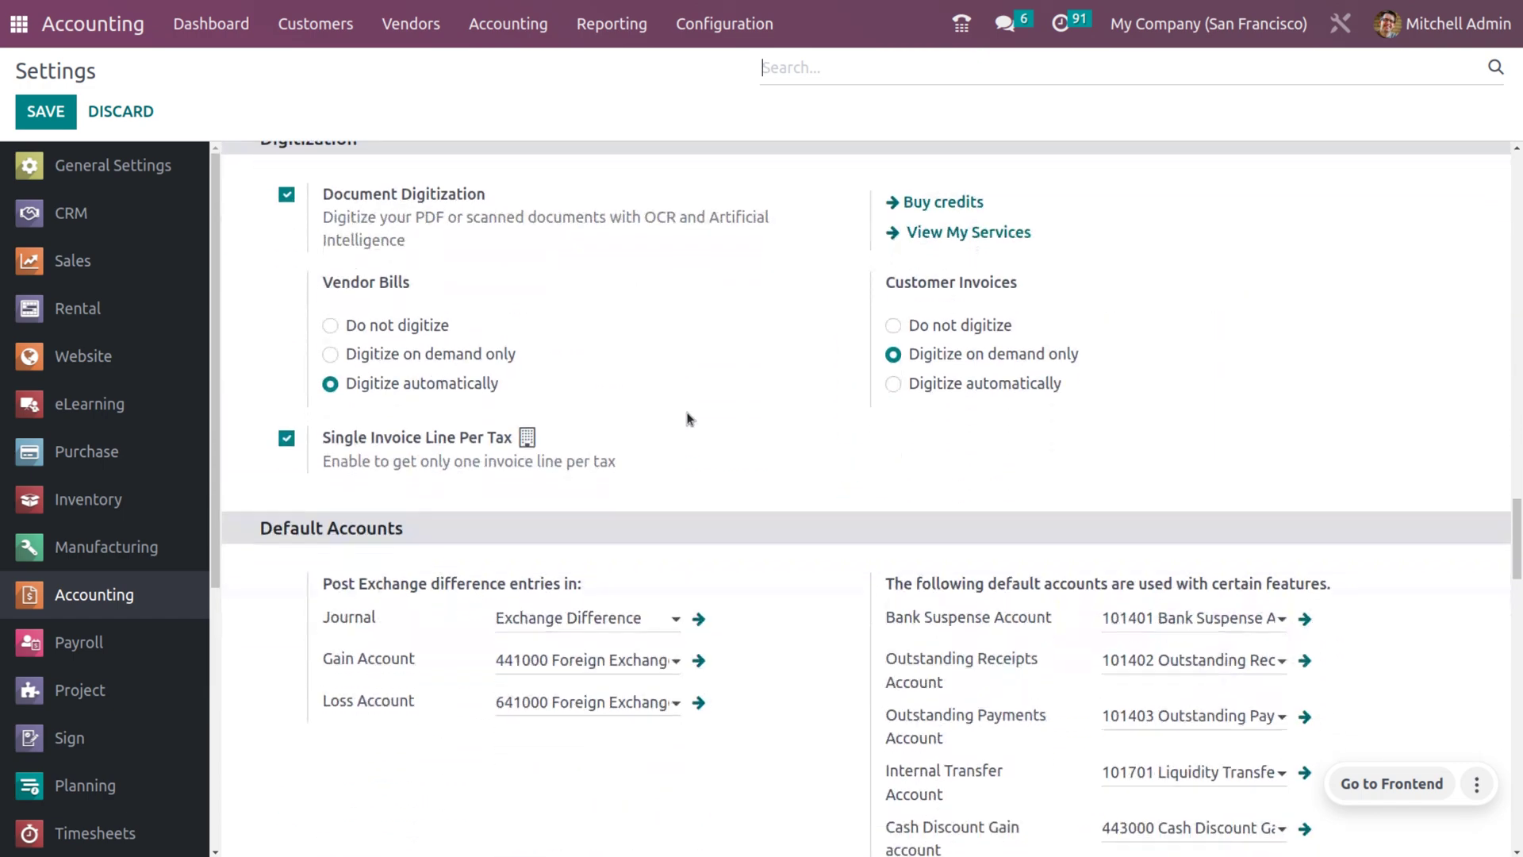
{"action": "scroll", "coordinate": [688, 419], "scroll_direction": "down", "scroll_amount": 10}
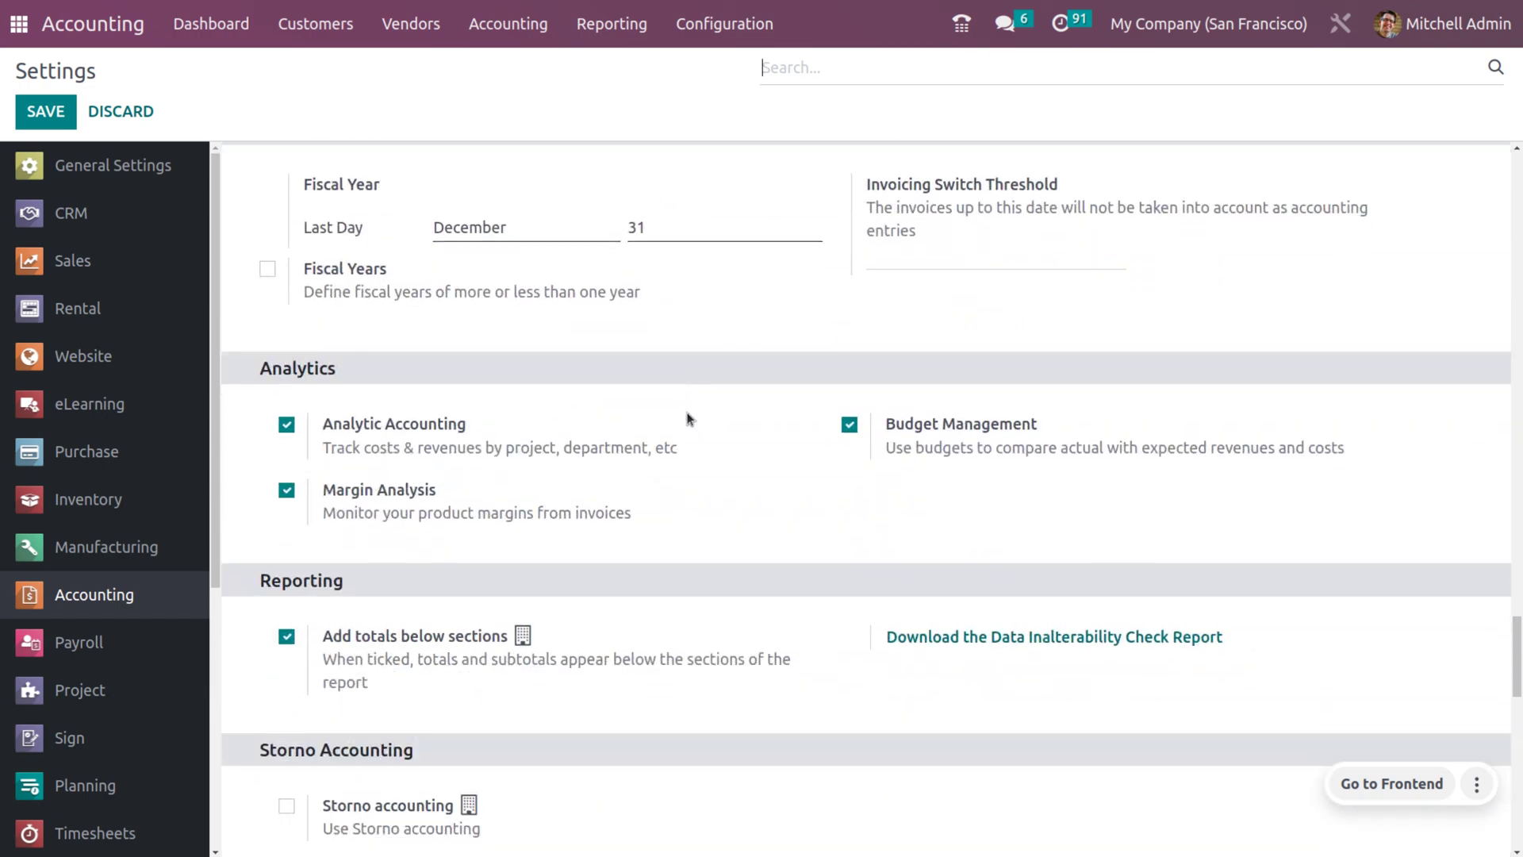
{"action": "scroll", "coordinate": [688, 419], "scroll_direction": "down", "scroll_amount": 1}
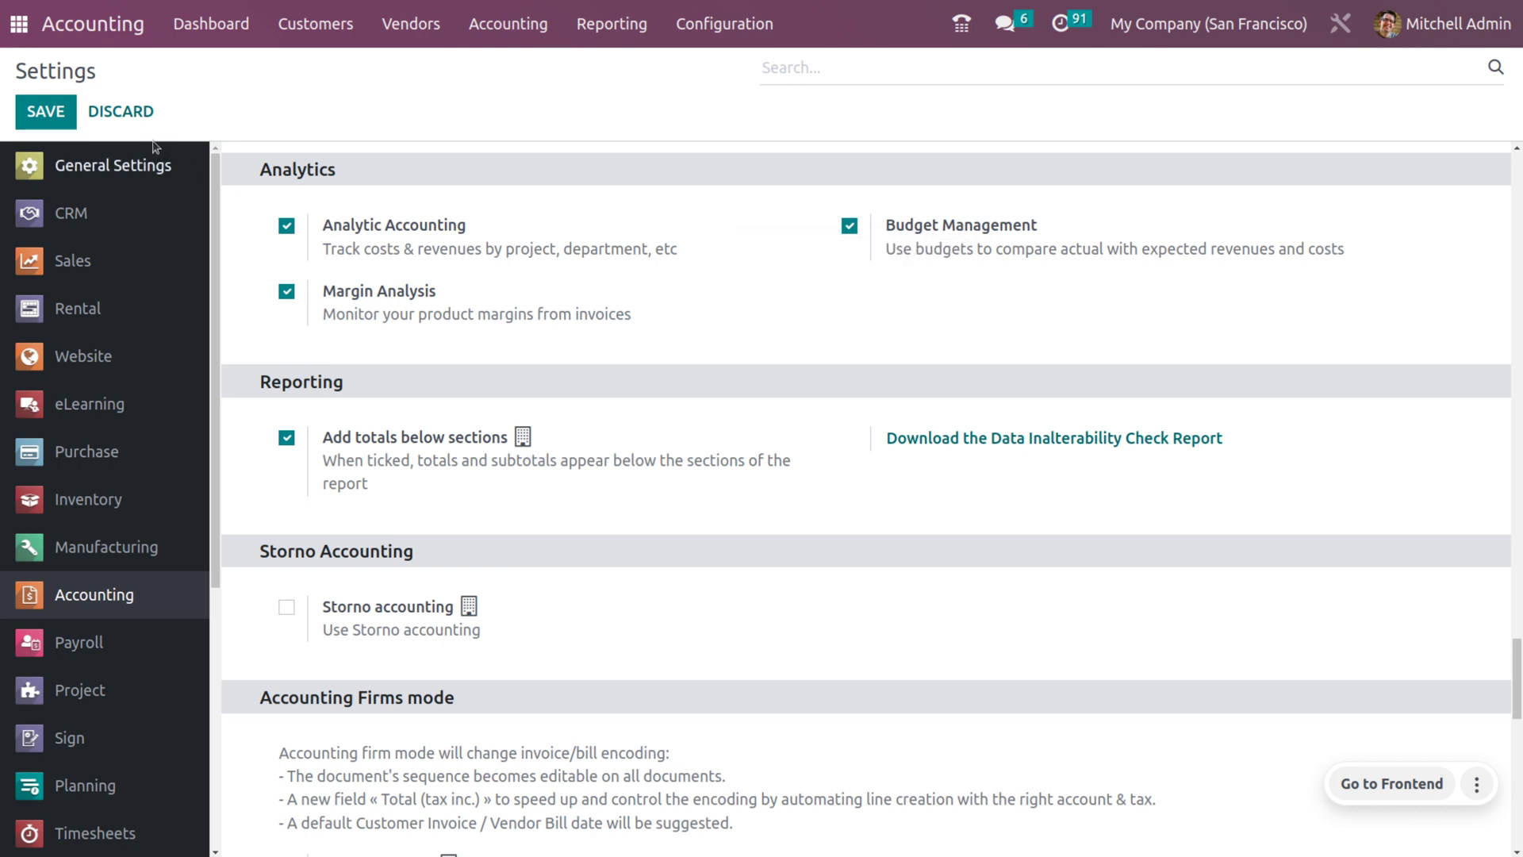
{"action": "left_click", "coordinate": [484, 29]}
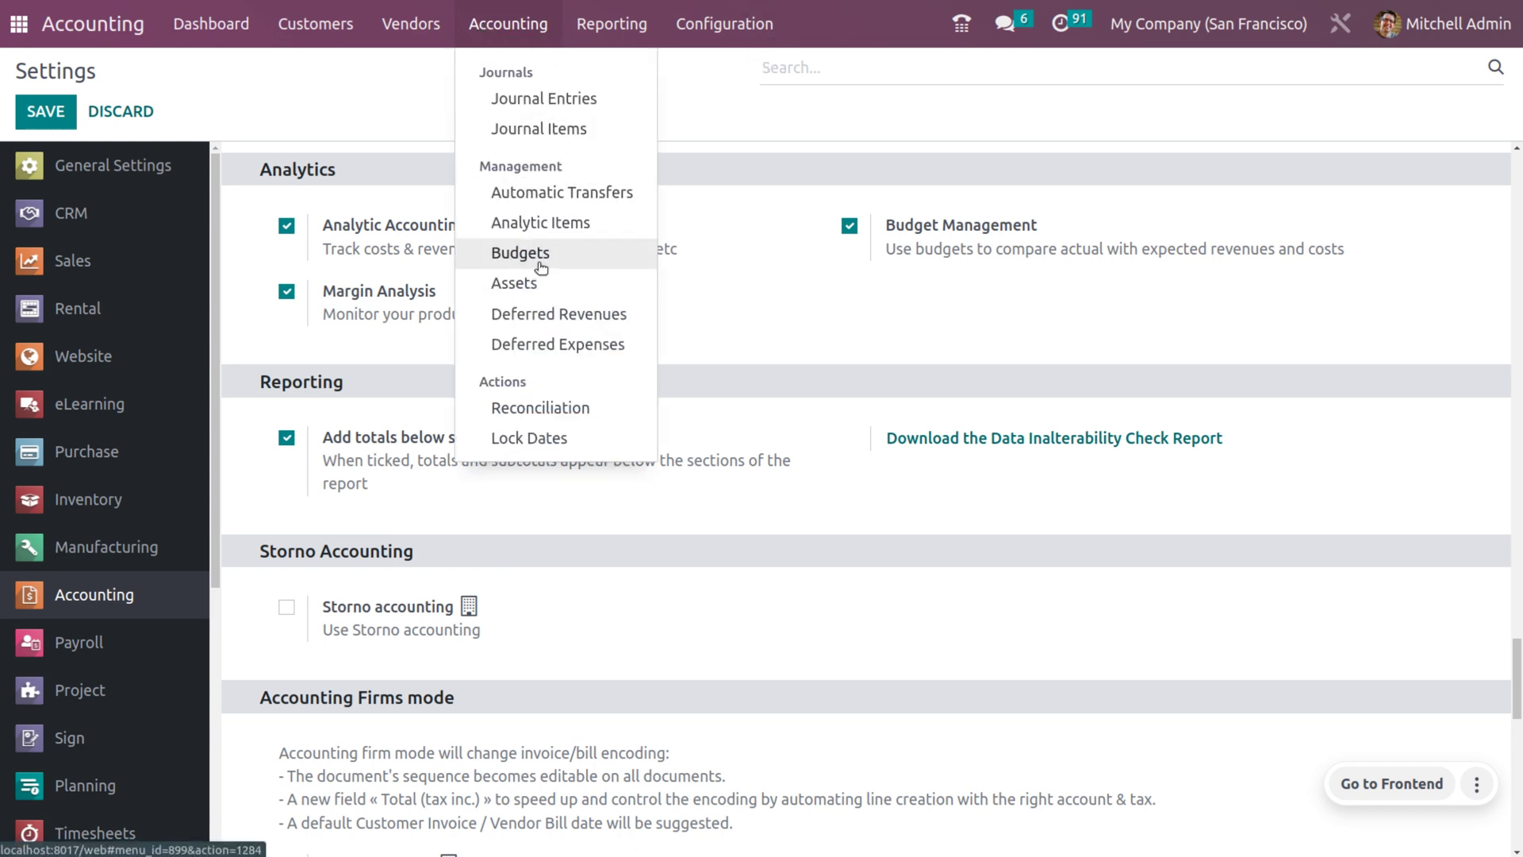
{"action": "left_click", "coordinate": [724, 26]}
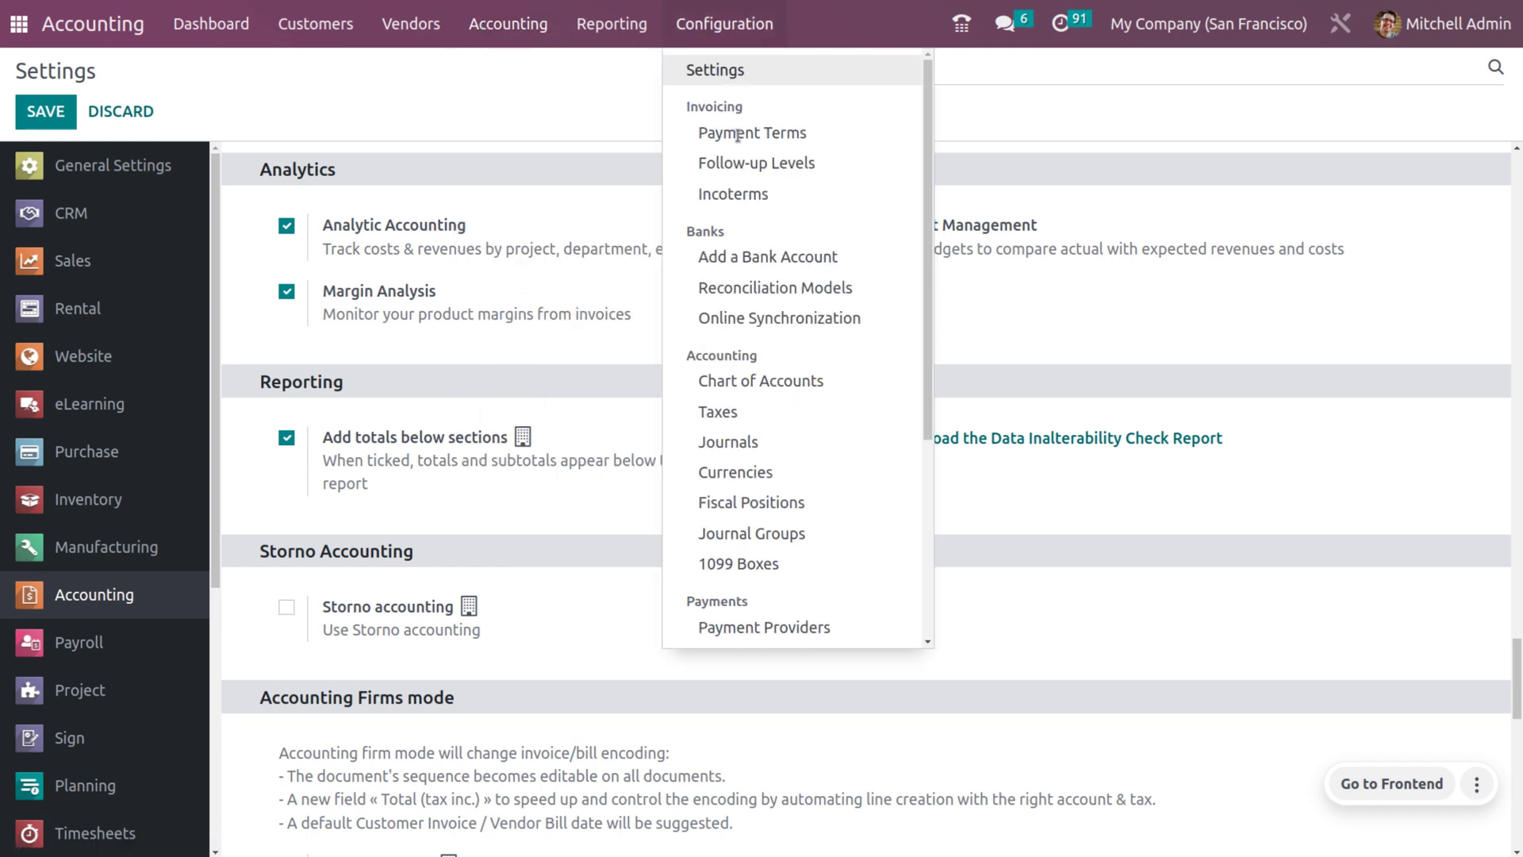
{"action": "scroll", "coordinate": [792, 349], "scroll_direction": "down", "scroll_amount": 4}
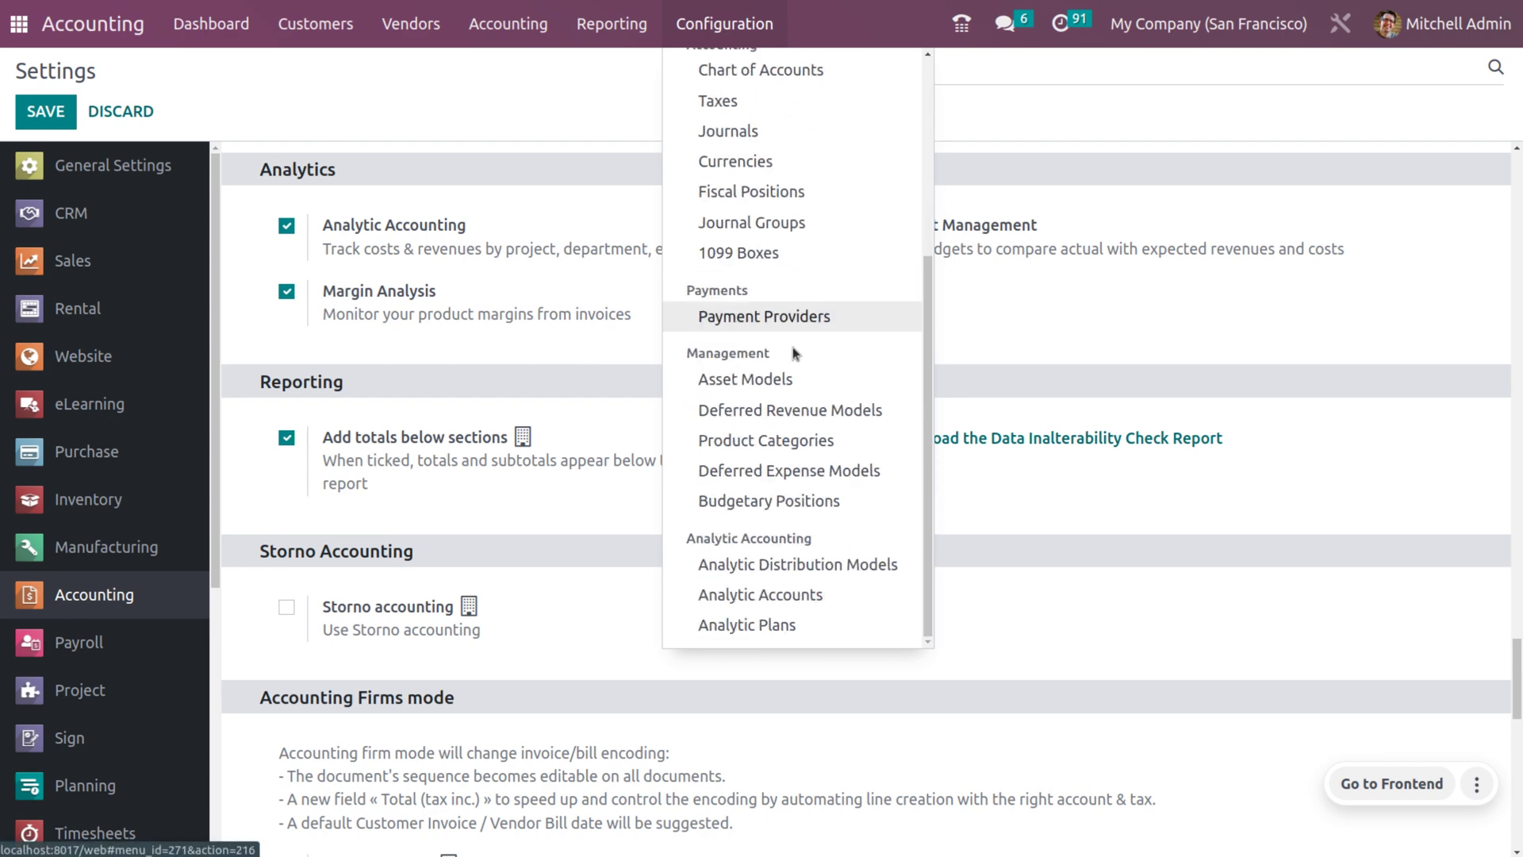
Step: Create a new accounting budget named Budget 2023
{"action": "mouse_move", "coordinate": [508, 24]}
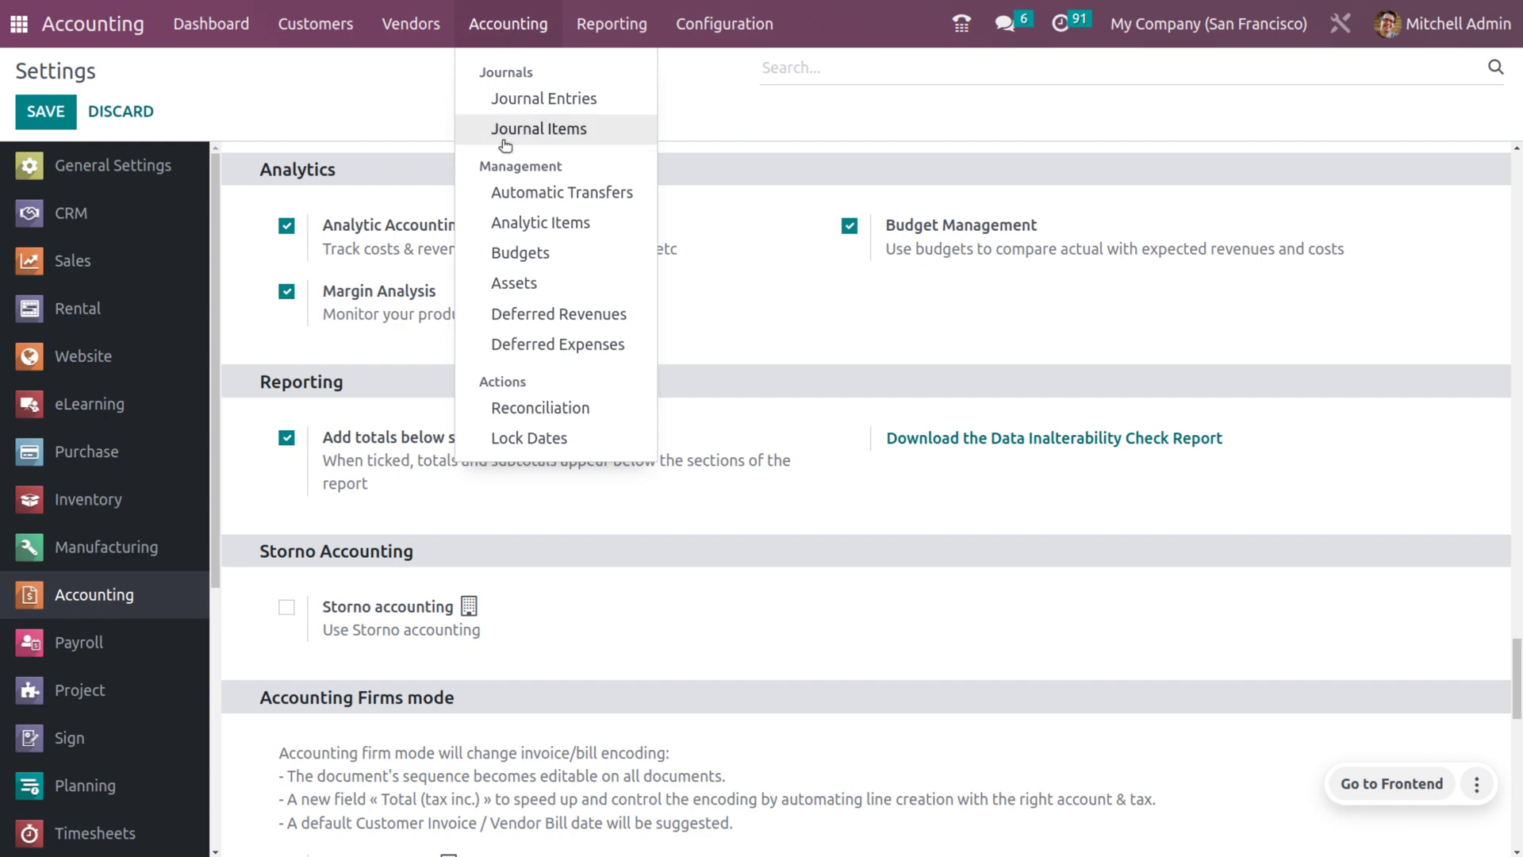
{"action": "left_click", "coordinate": [516, 252]}
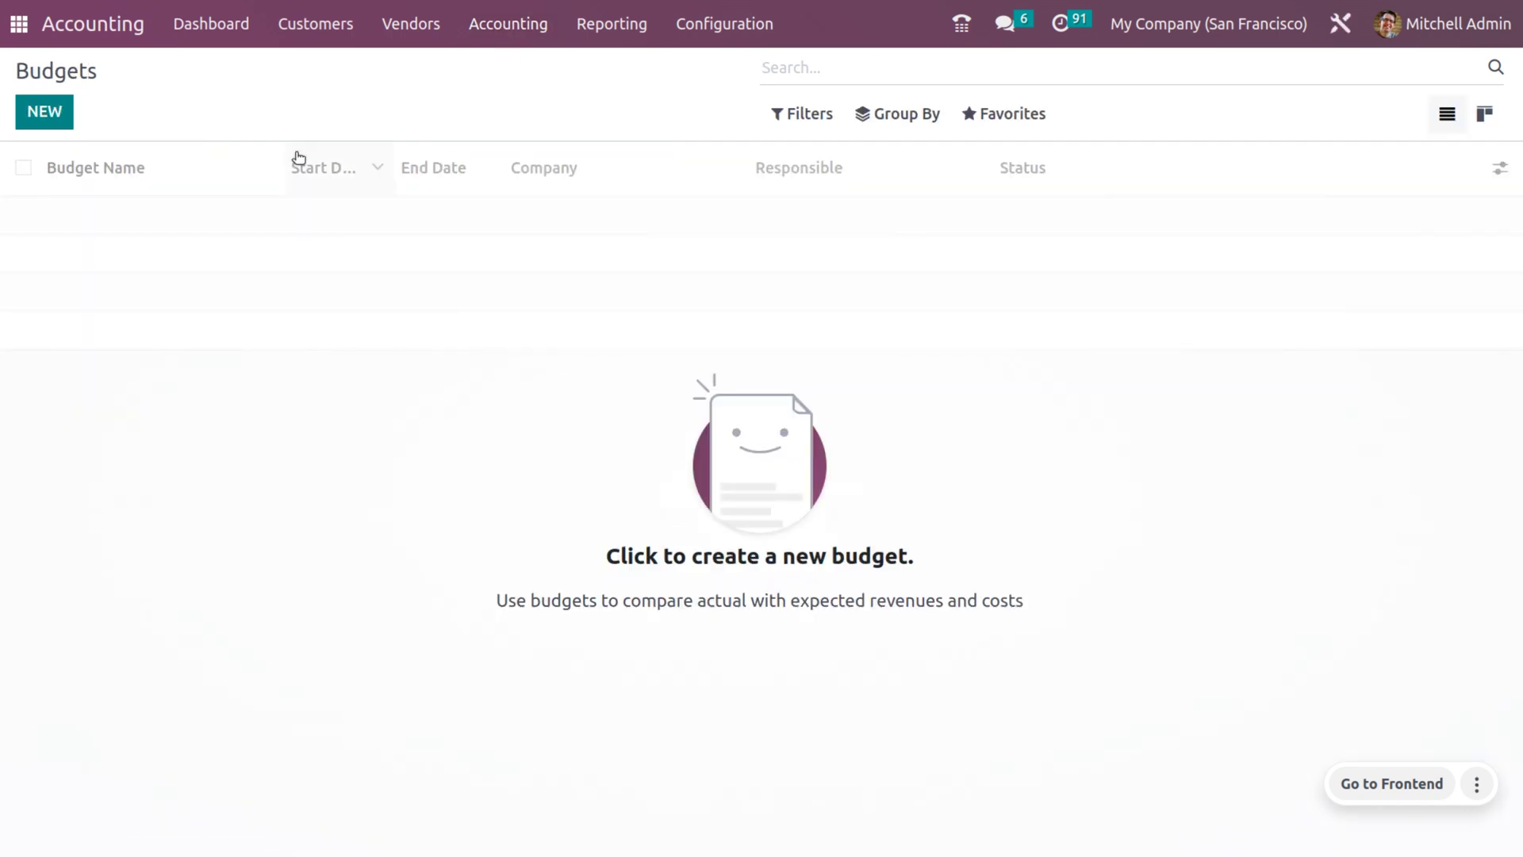
{"action": "left_click", "coordinate": [40, 119]}
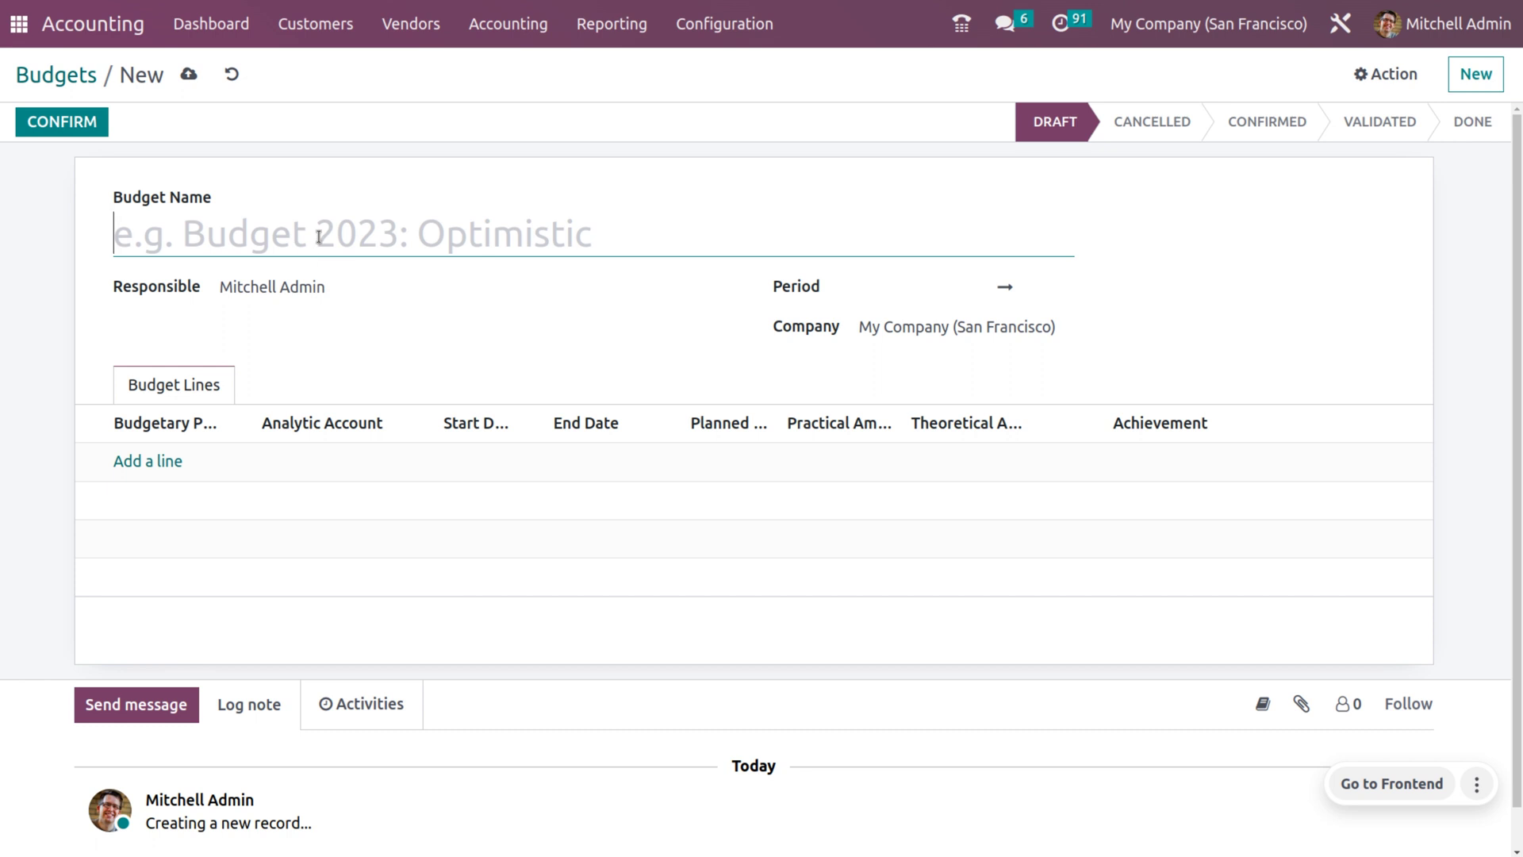
{"action": "type", "text": "B"}
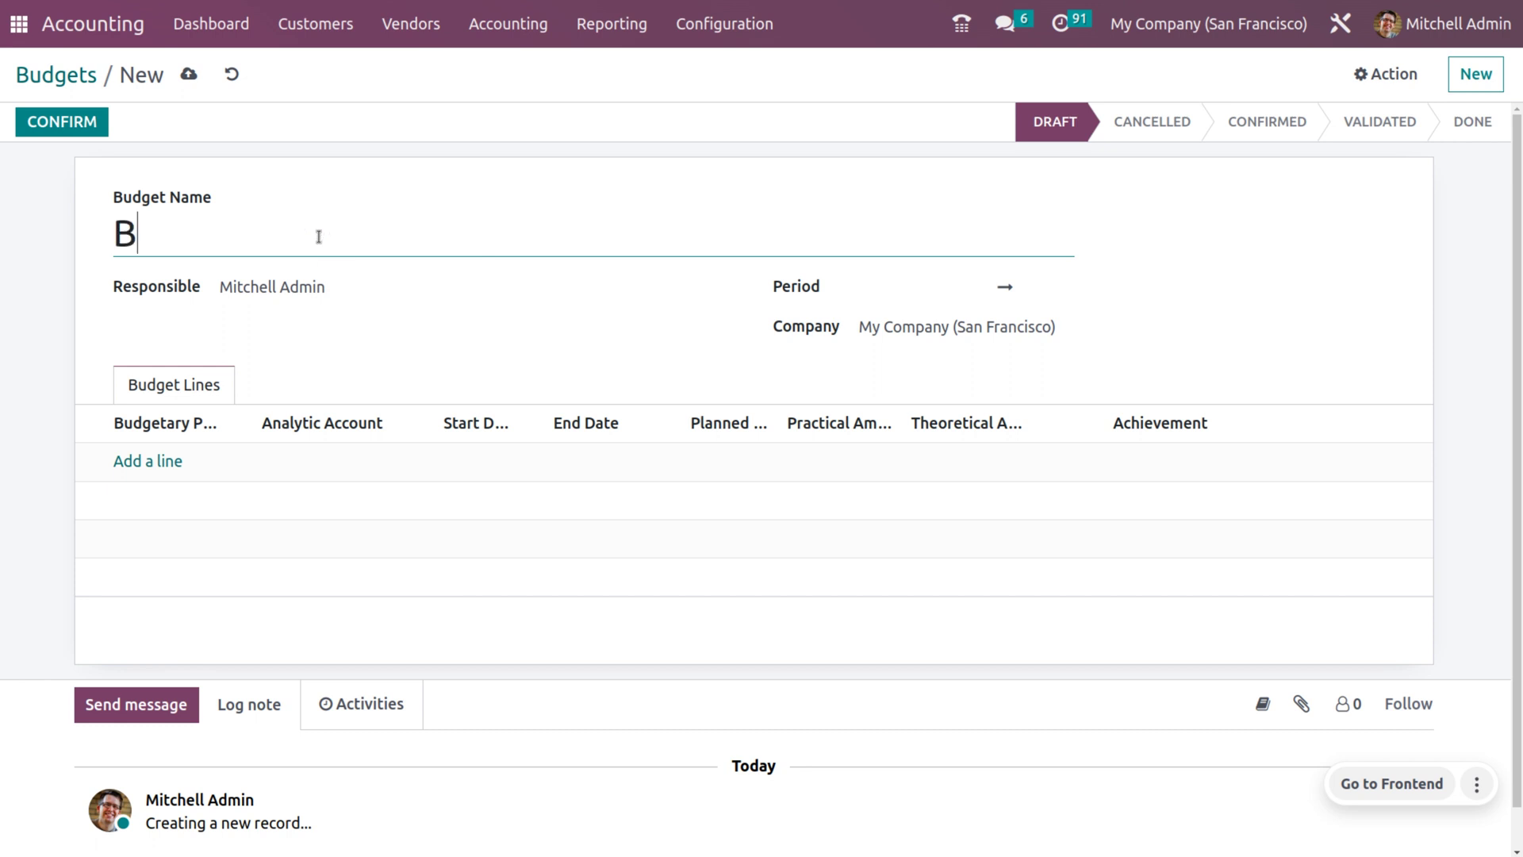
{"action": "type", "text": "udget 2023"}
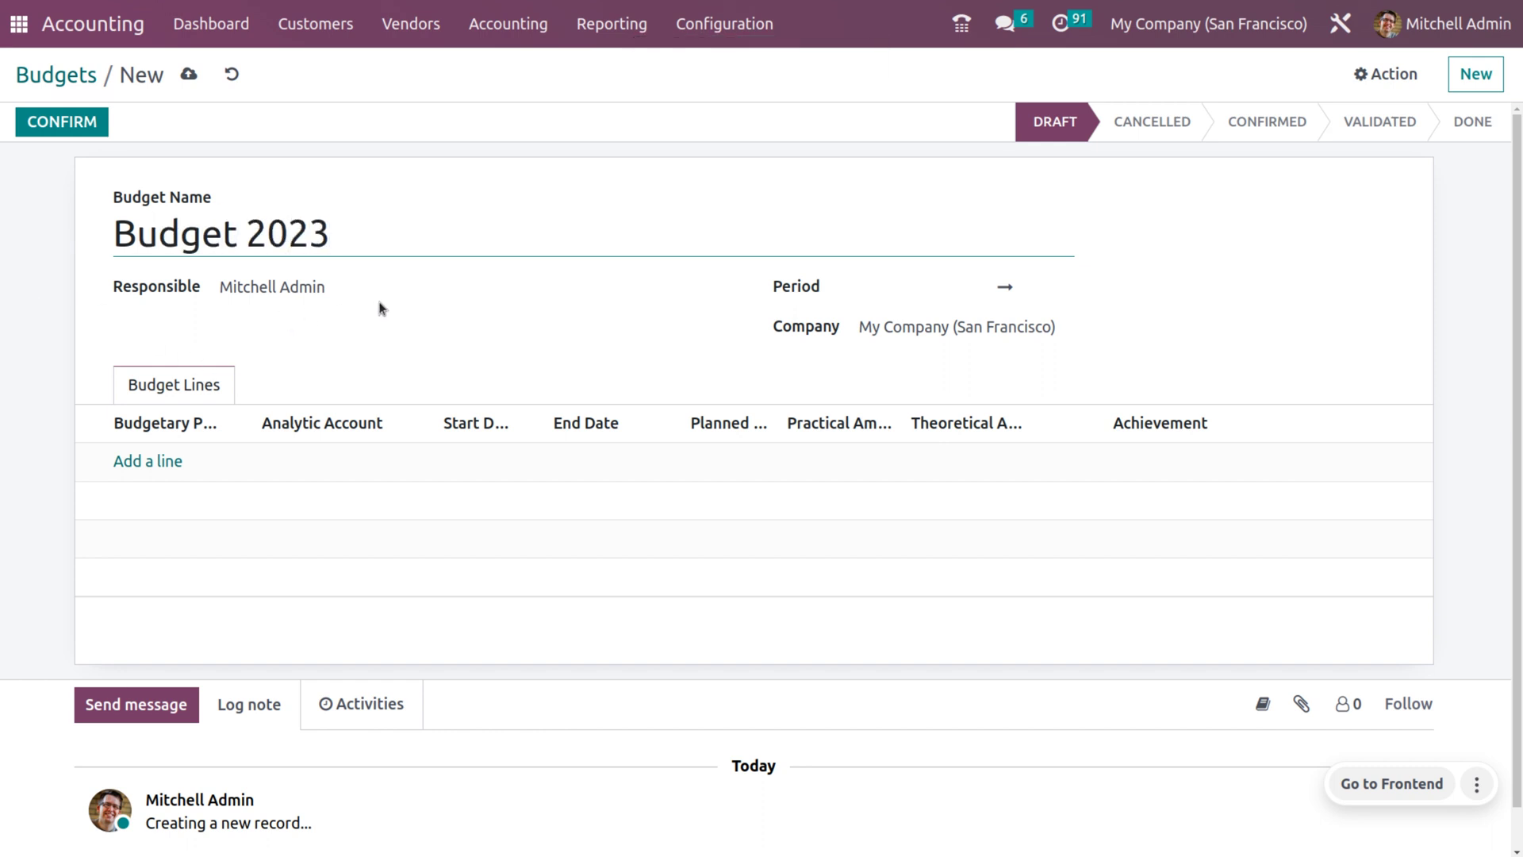
Step: Set the budget's period from 09/01/2023 to 09/30/2023
{"action": "left_click", "coordinate": [894, 302]}
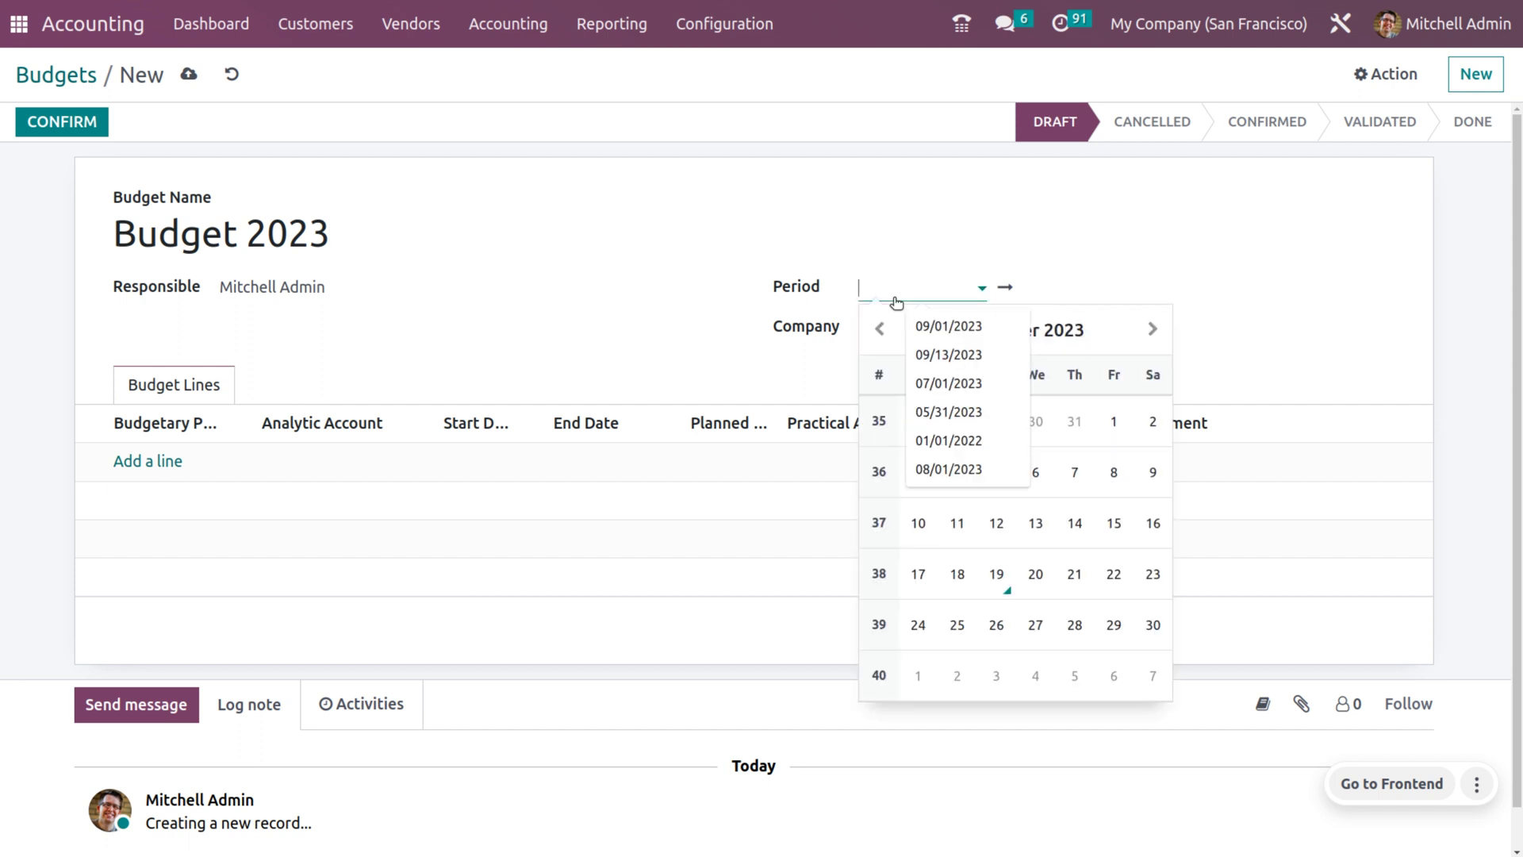
{"action": "left_click", "coordinate": [1114, 422]}
{"action": "left_click", "coordinate": [1063, 295]}
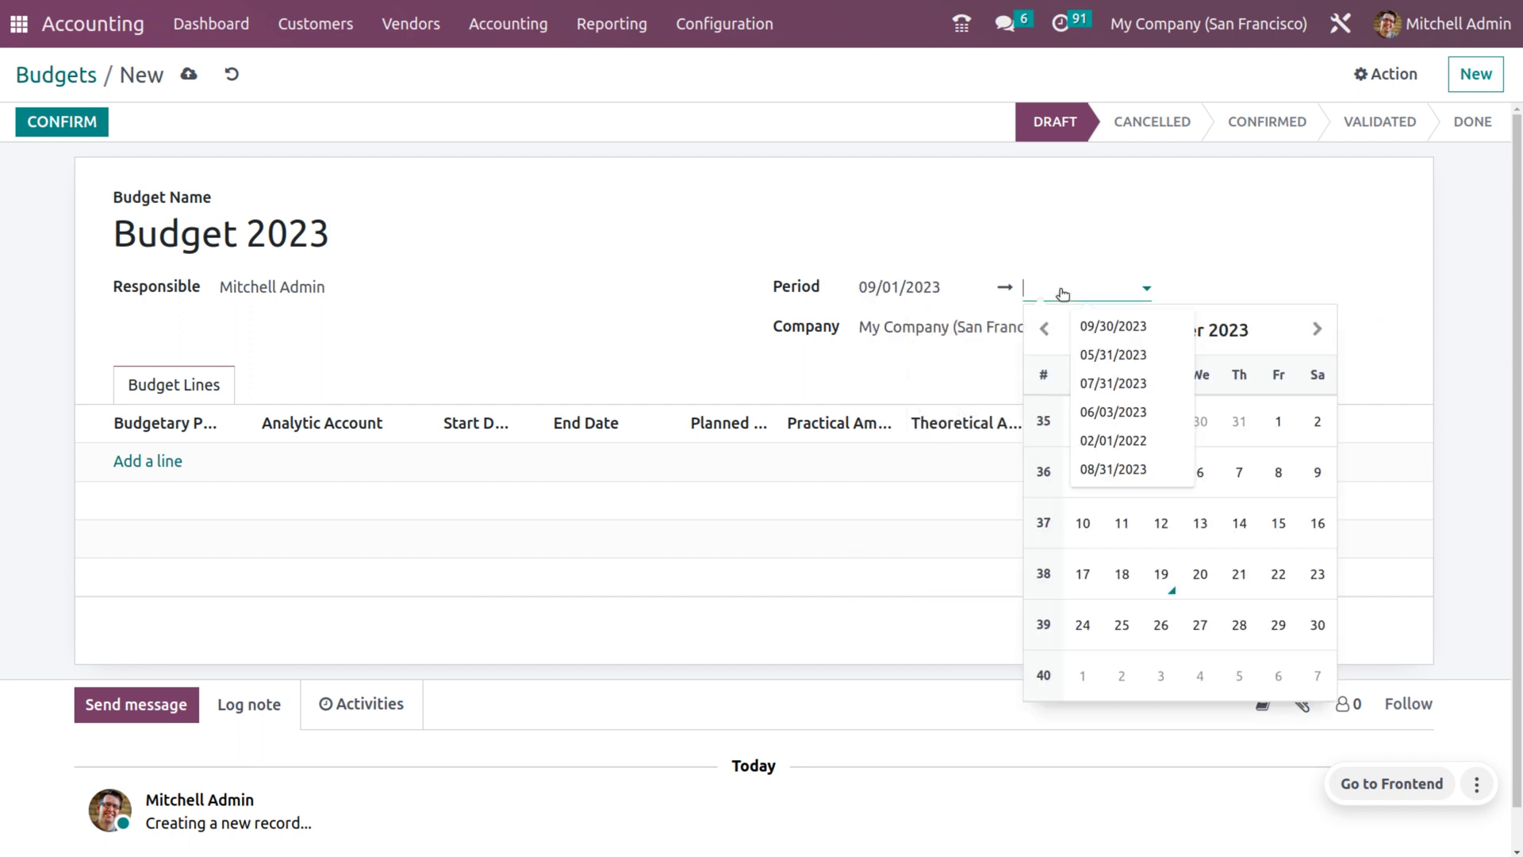
{"action": "left_click", "coordinate": [1317, 625]}
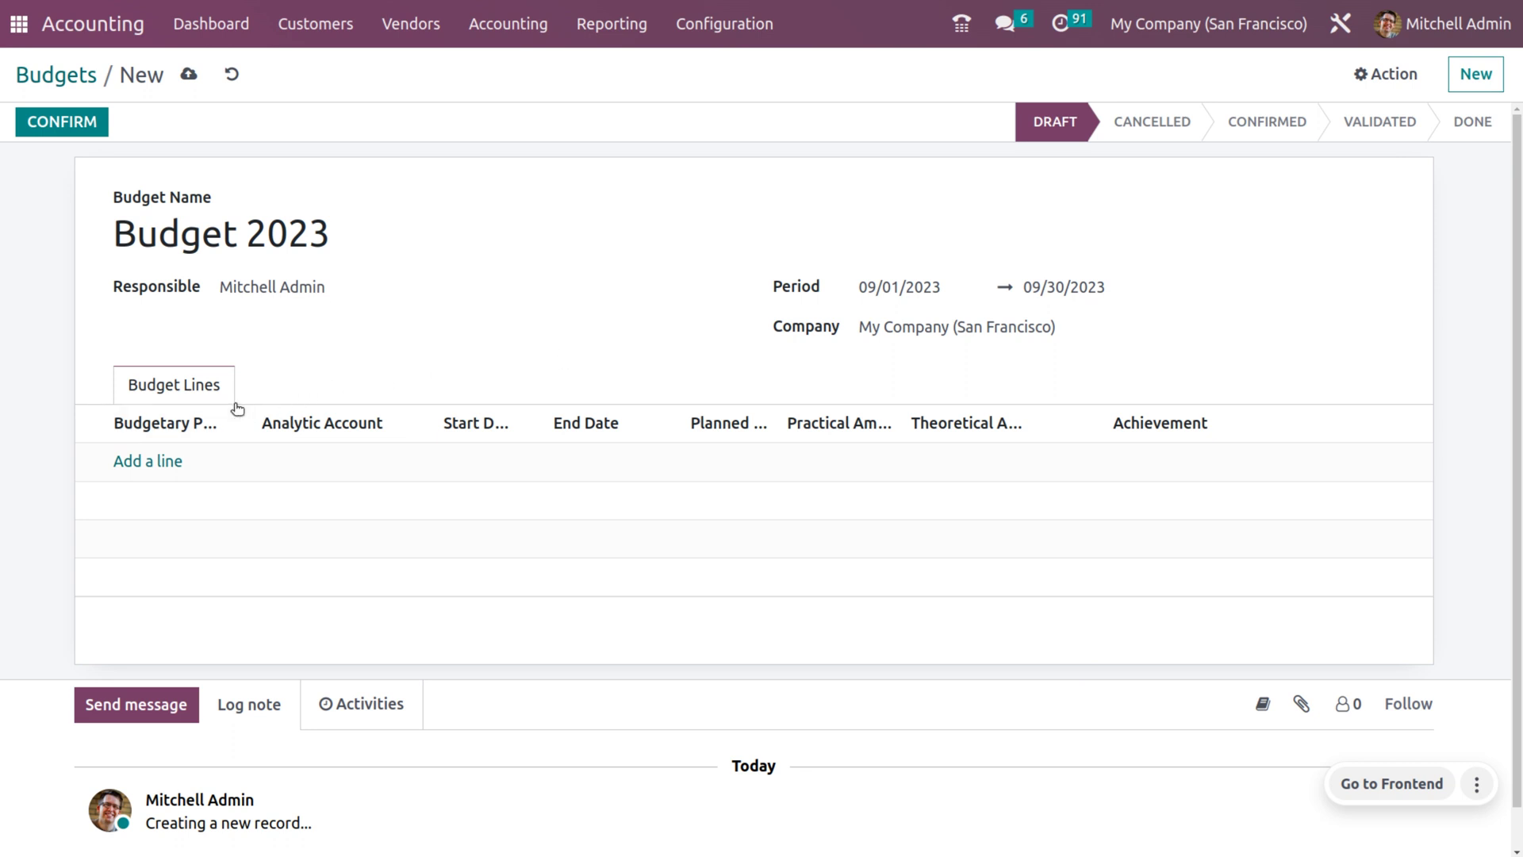
Step: Add a budget line and create a new budgetary position named revenue for it
{"action": "left_click", "coordinate": [167, 469]}
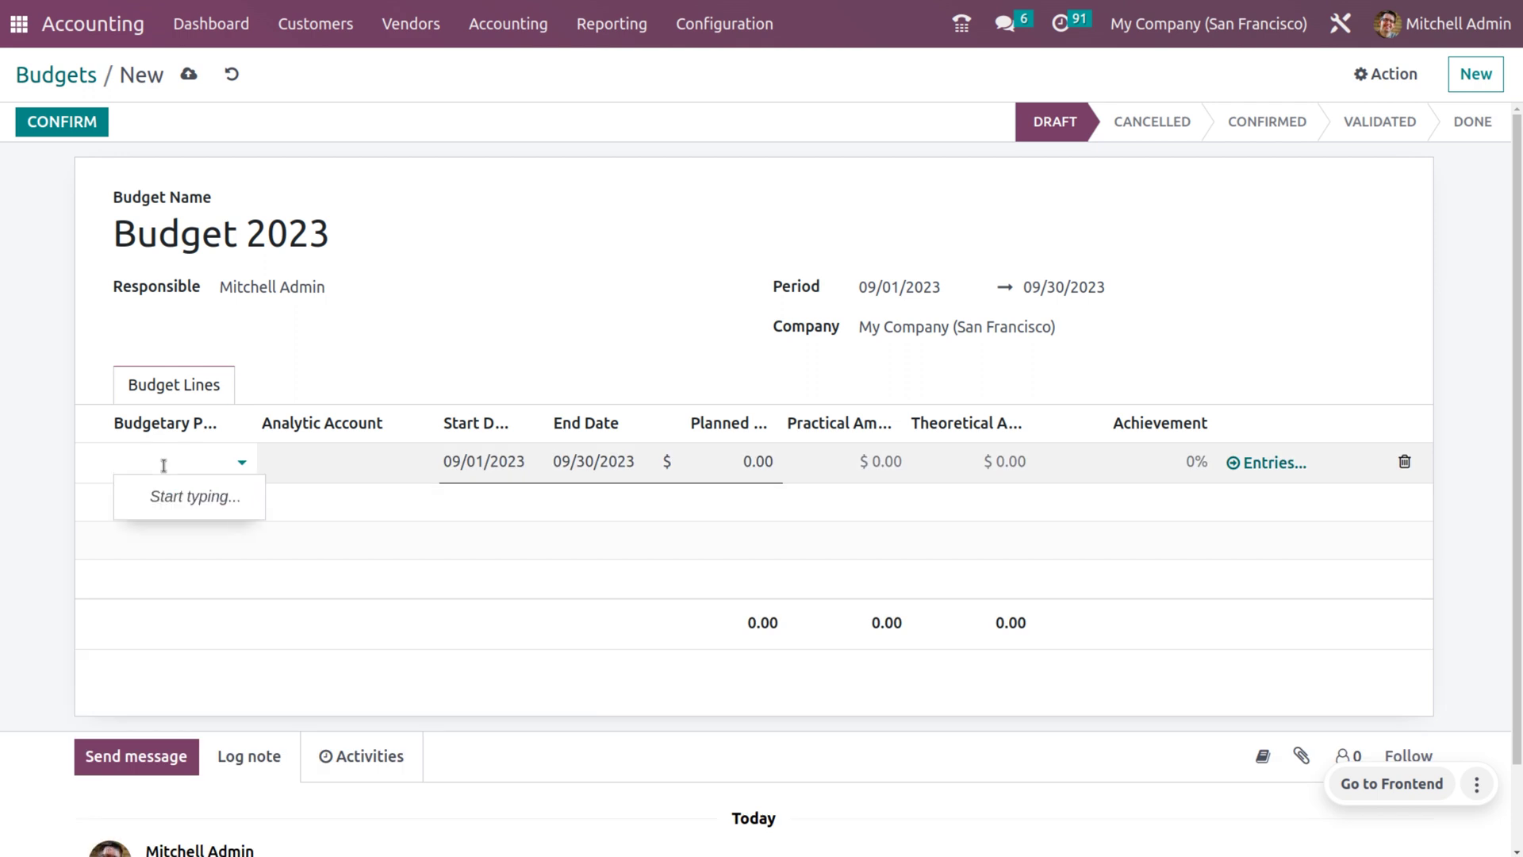
{"action": "type", "text": "re"}
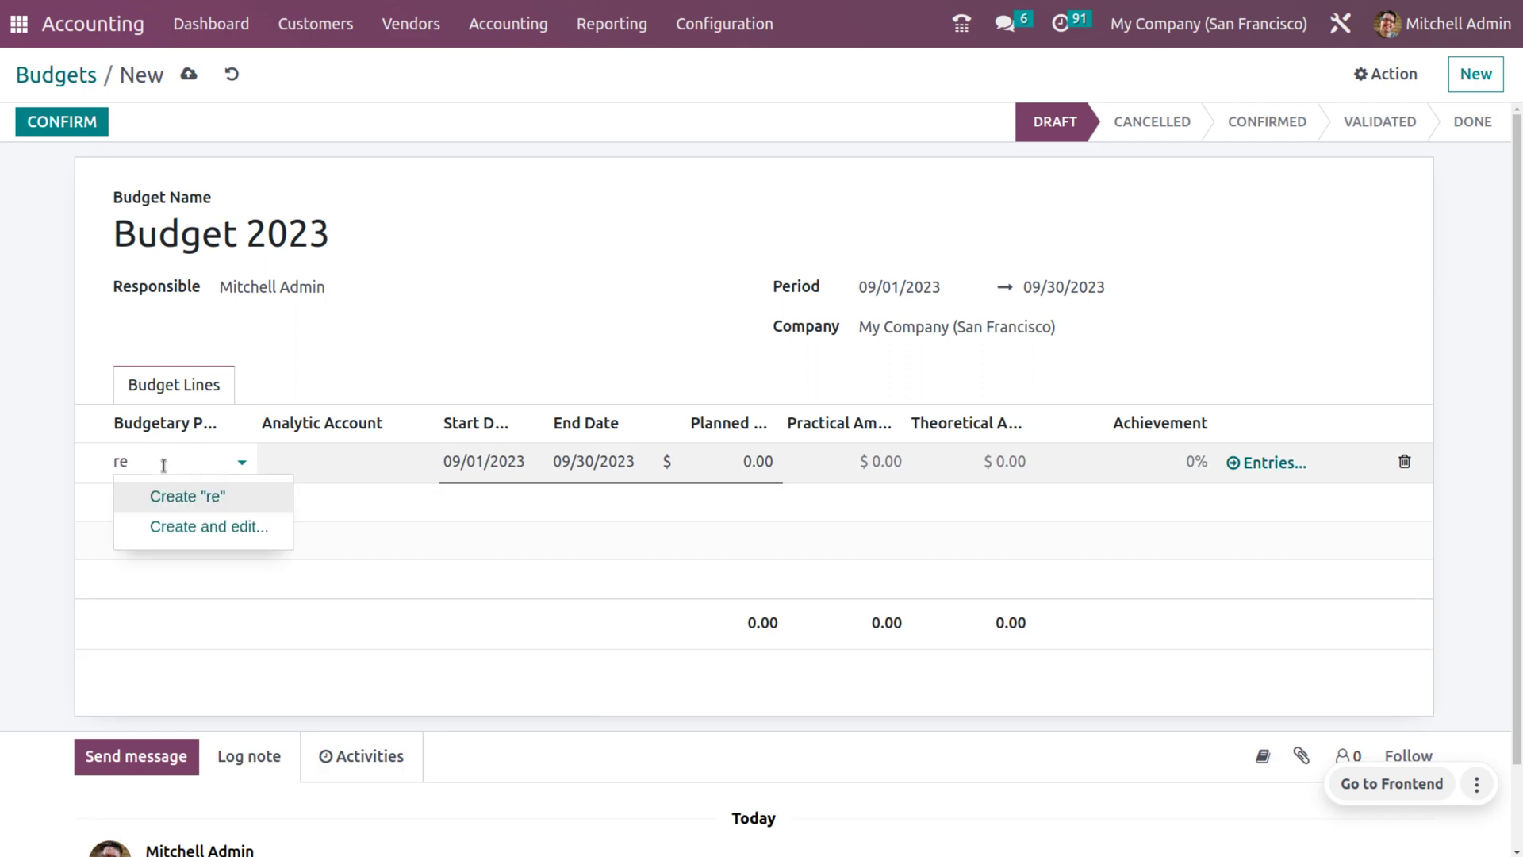
{"action": "type", "text": "venue"}
{"action": "left_click", "coordinate": [186, 498]}
Step: Link account 400000 Product Sales to the revenue budgetary position and save the position
{"action": "left_click", "coordinate": [252, 303]}
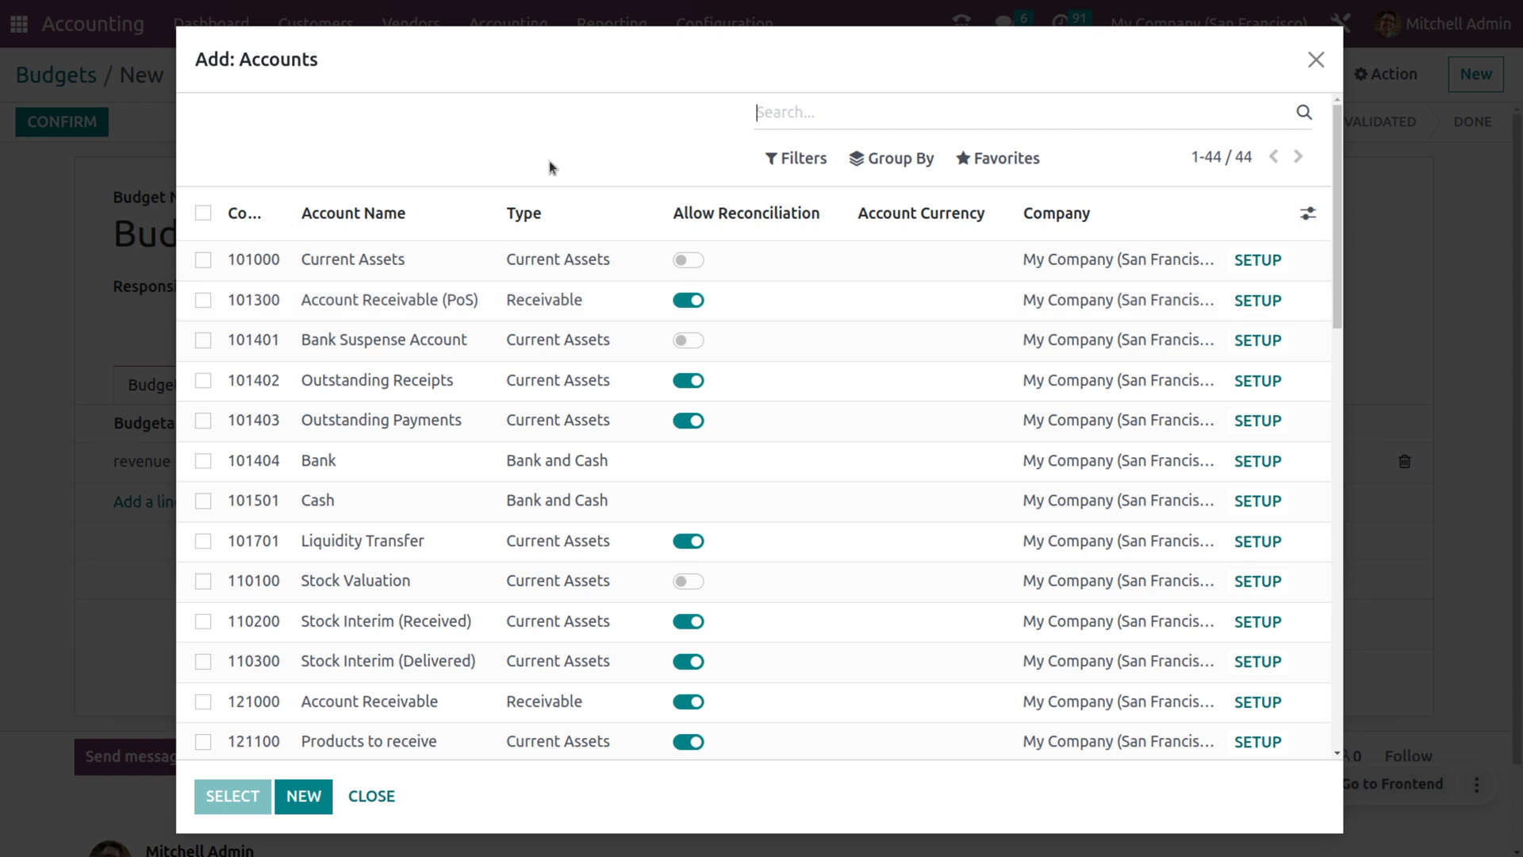
{"action": "type", "text": "product"}
{"action": "key", "text": "Return"}
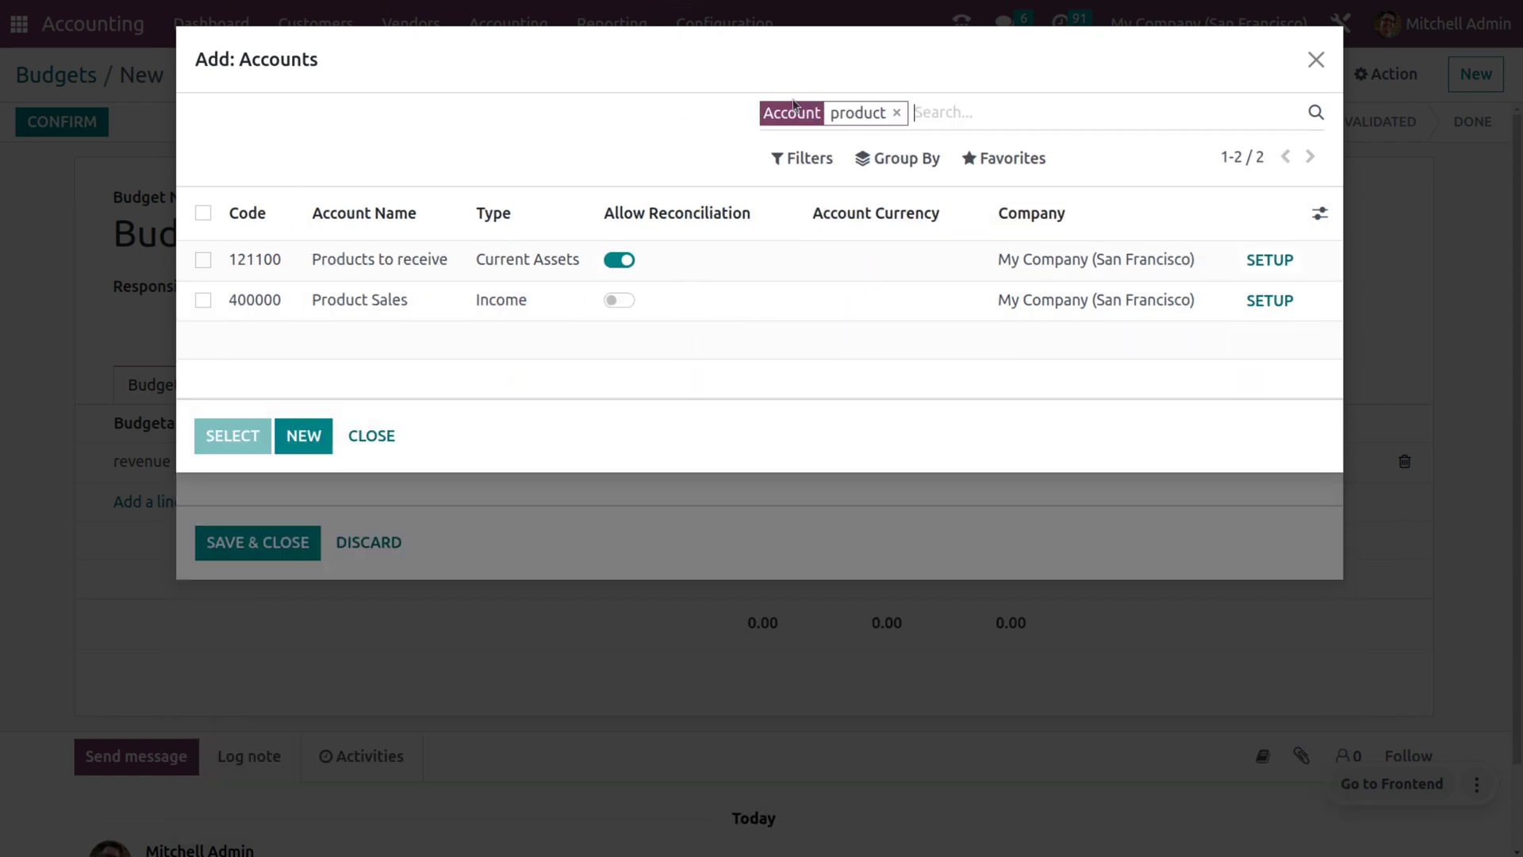
{"action": "left_click", "coordinate": [203, 300]}
{"action": "left_click", "coordinate": [237, 436]}
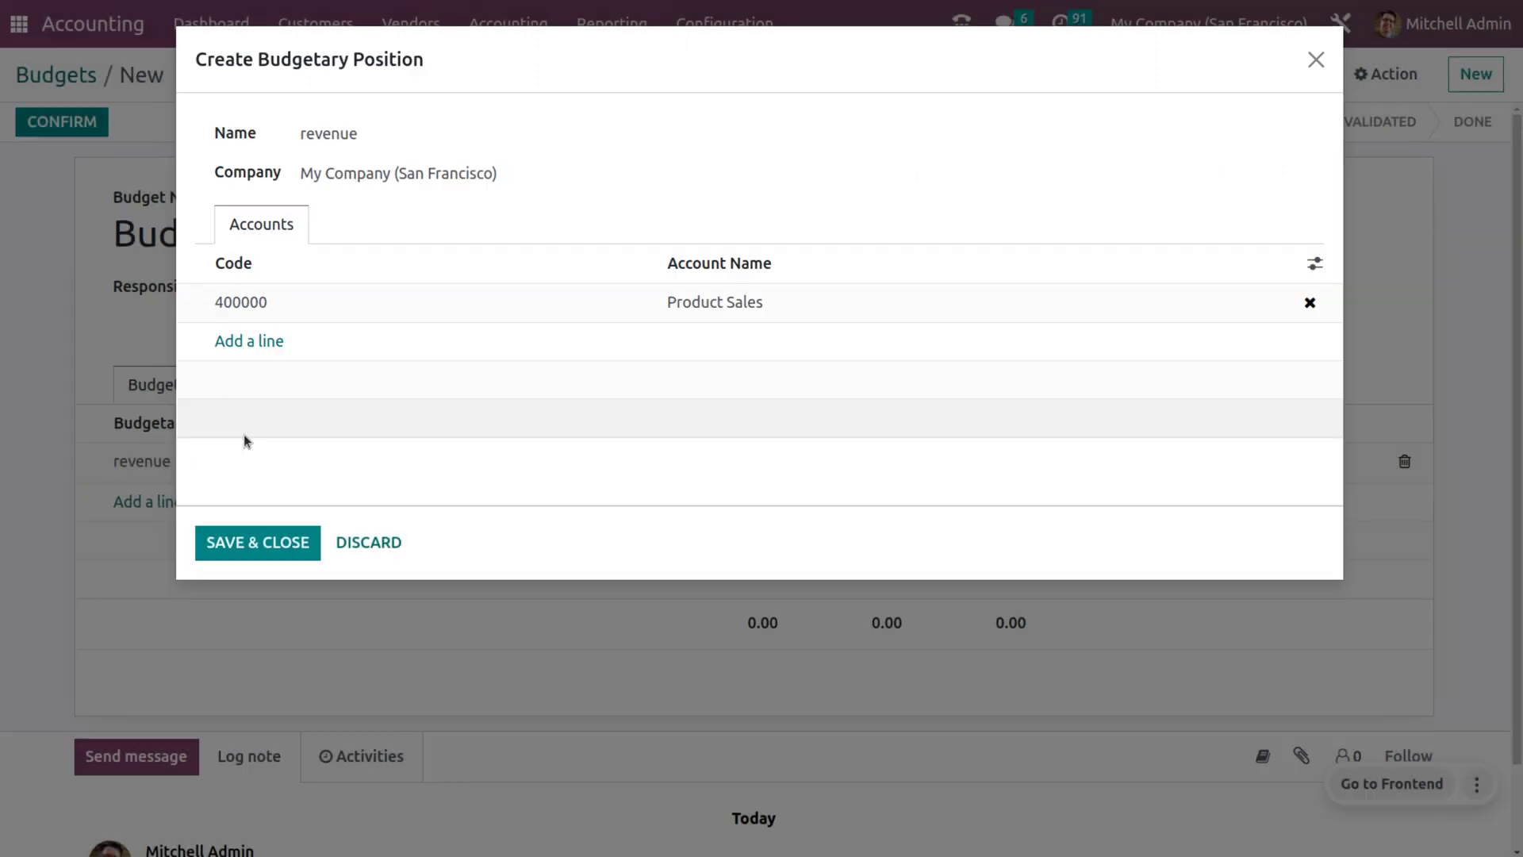
{"action": "left_click", "coordinate": [273, 543]}
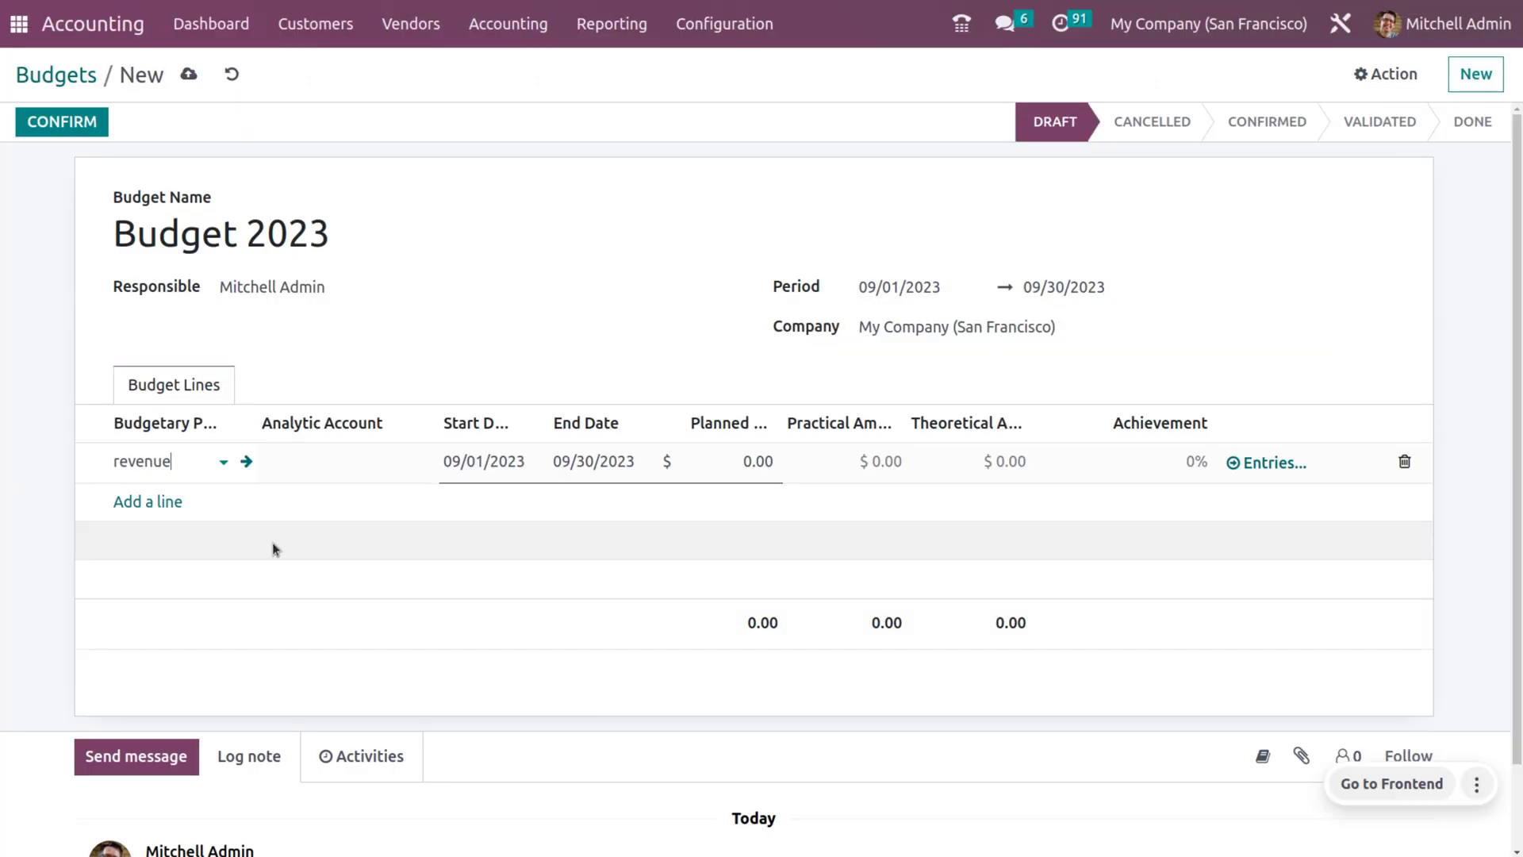
Step: Create an analytic account named budget 2023 for the revenue line, and start a new plan named budget 2023 for it
{"action": "left_click", "coordinate": [342, 463]}
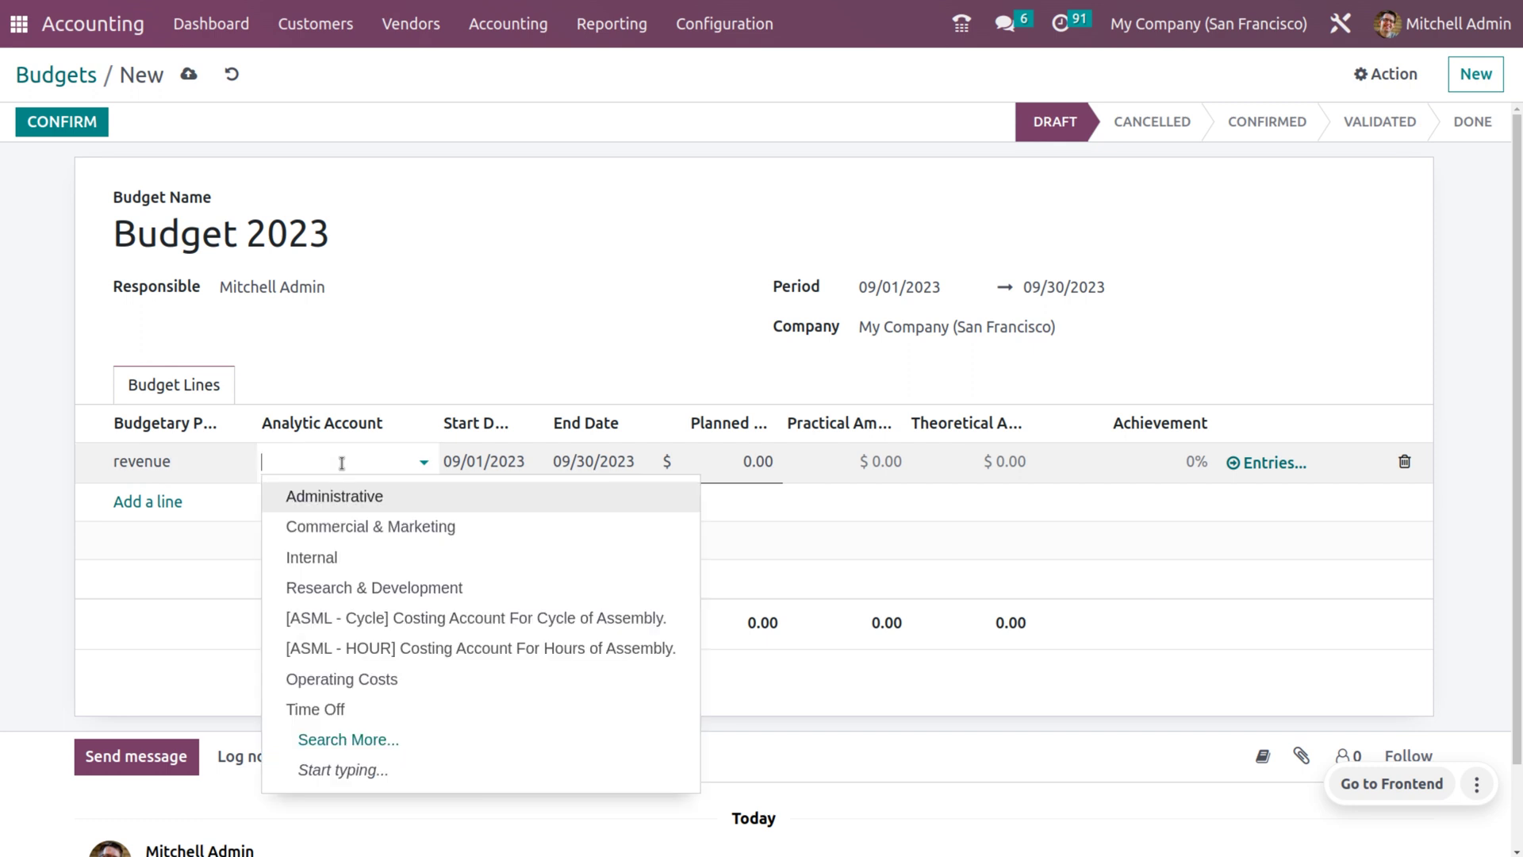
{"action": "type", "text": "budget 2023"}
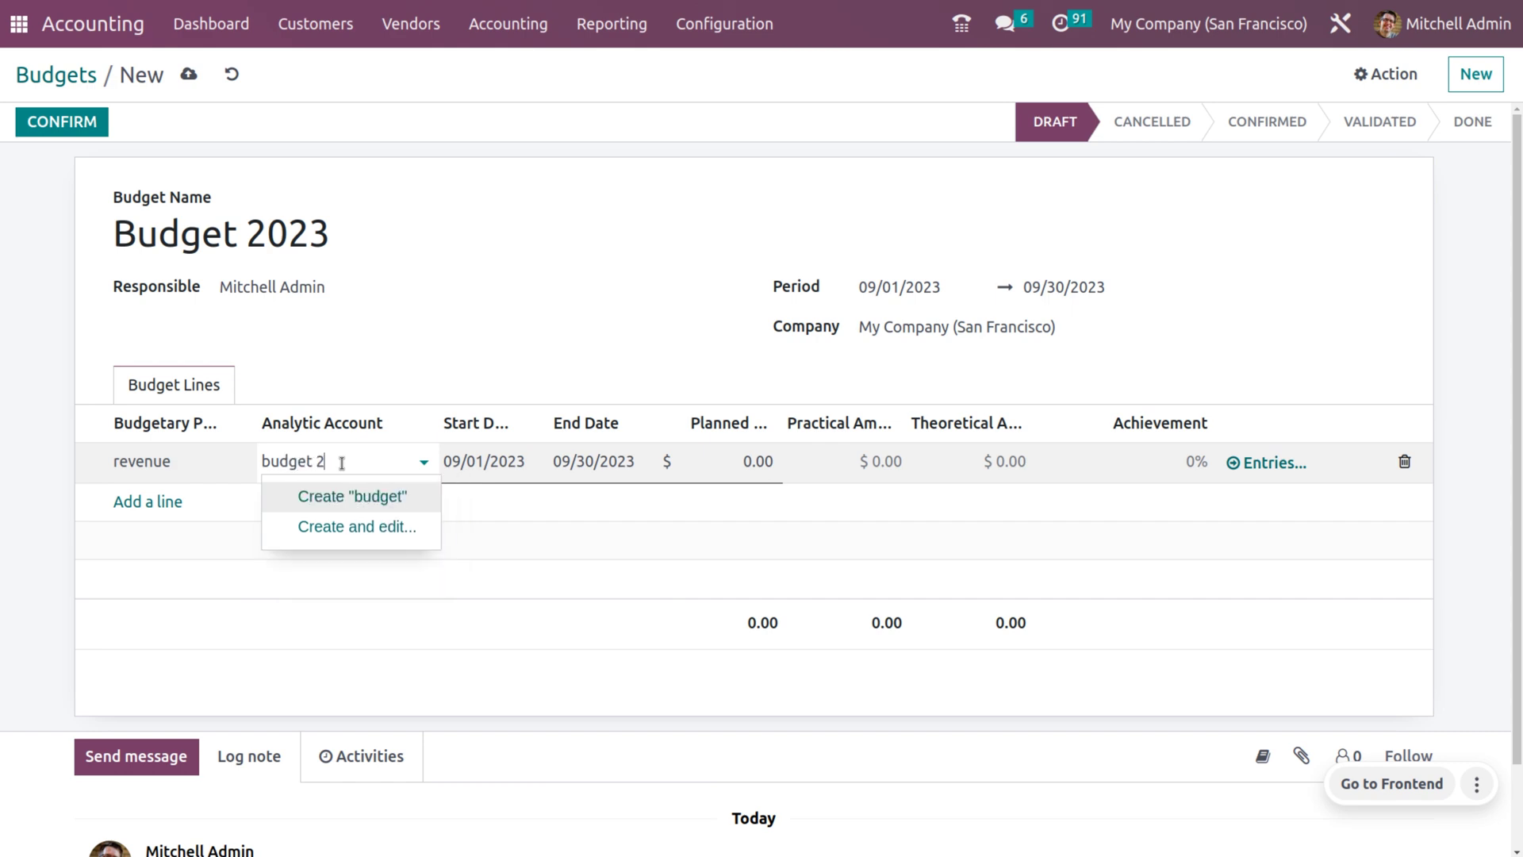
{"action": "left_click", "coordinate": [361, 497]}
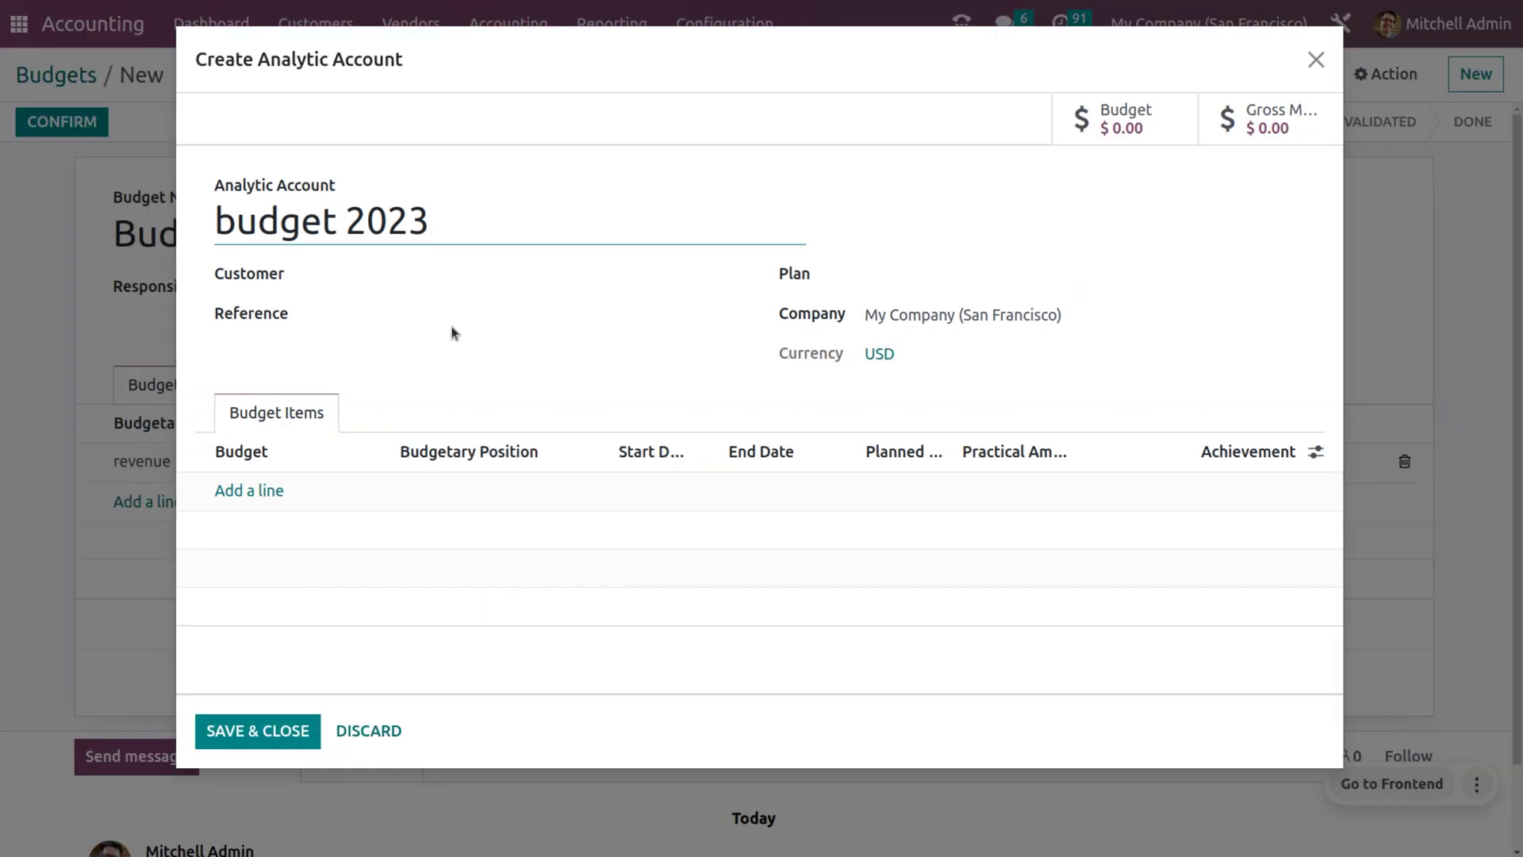
{"action": "left_click", "coordinate": [924, 272]}
{"action": "type", "text": "budget 2023"}
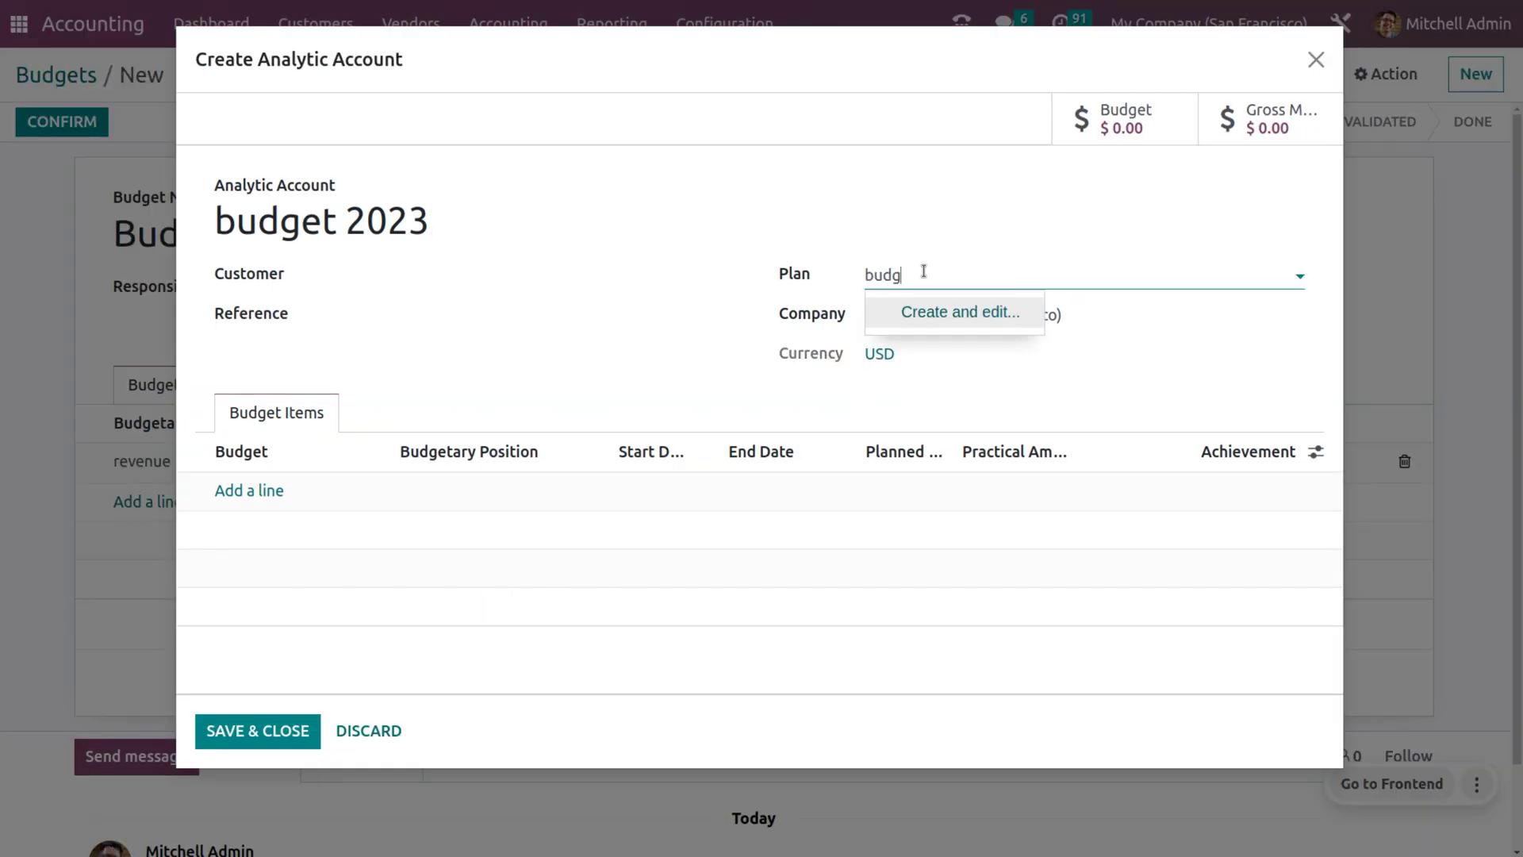
{"action": "left_click", "coordinate": [950, 317]}
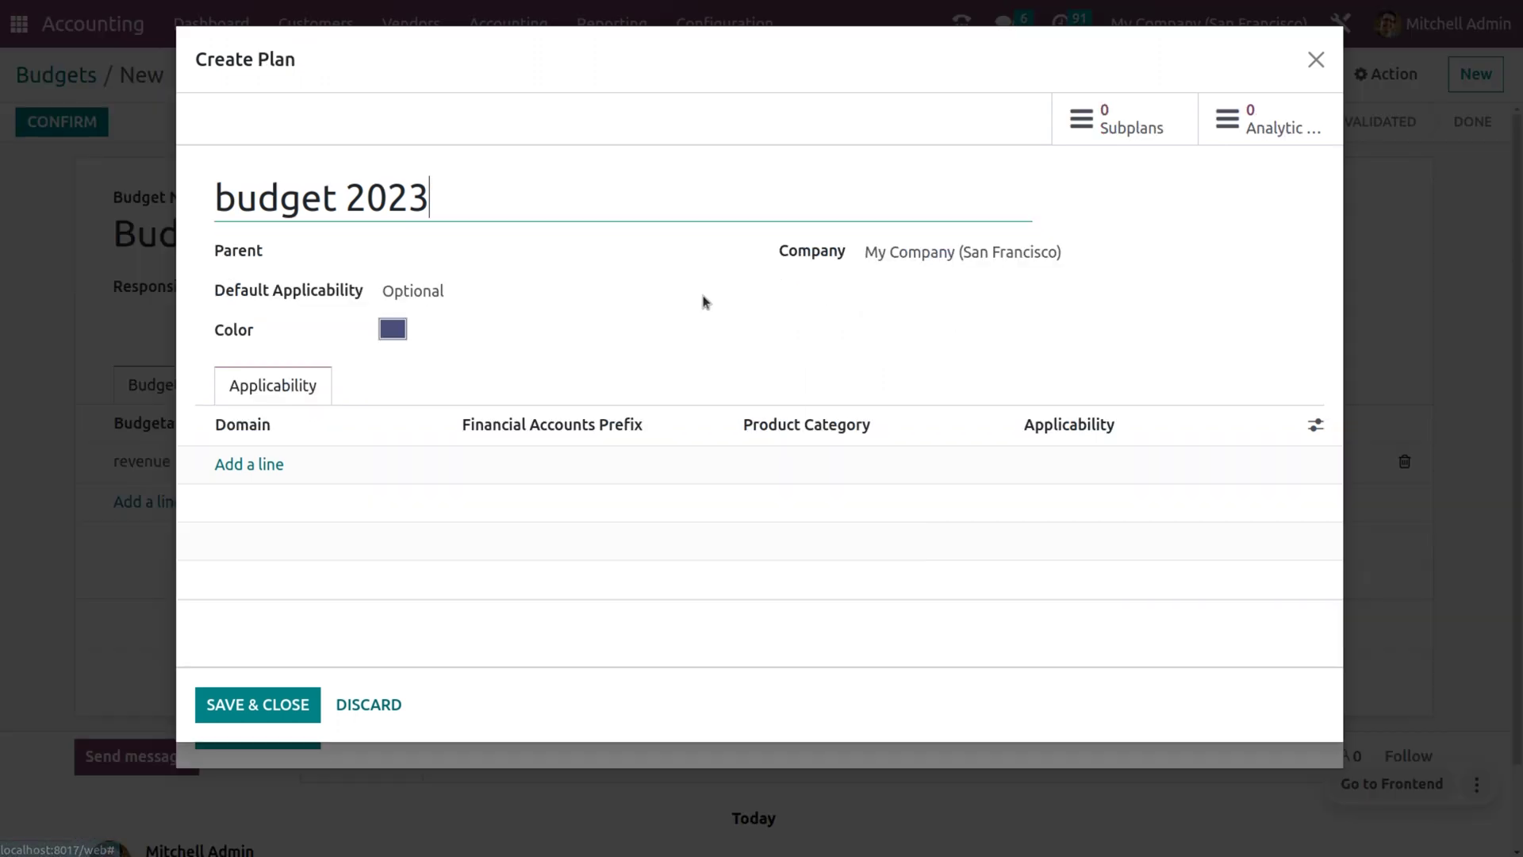
Step: Add an applicability line to the plan with domain Invoice, financial accounts prefix "in" and applicability Optional
{"action": "left_click", "coordinate": [251, 465]}
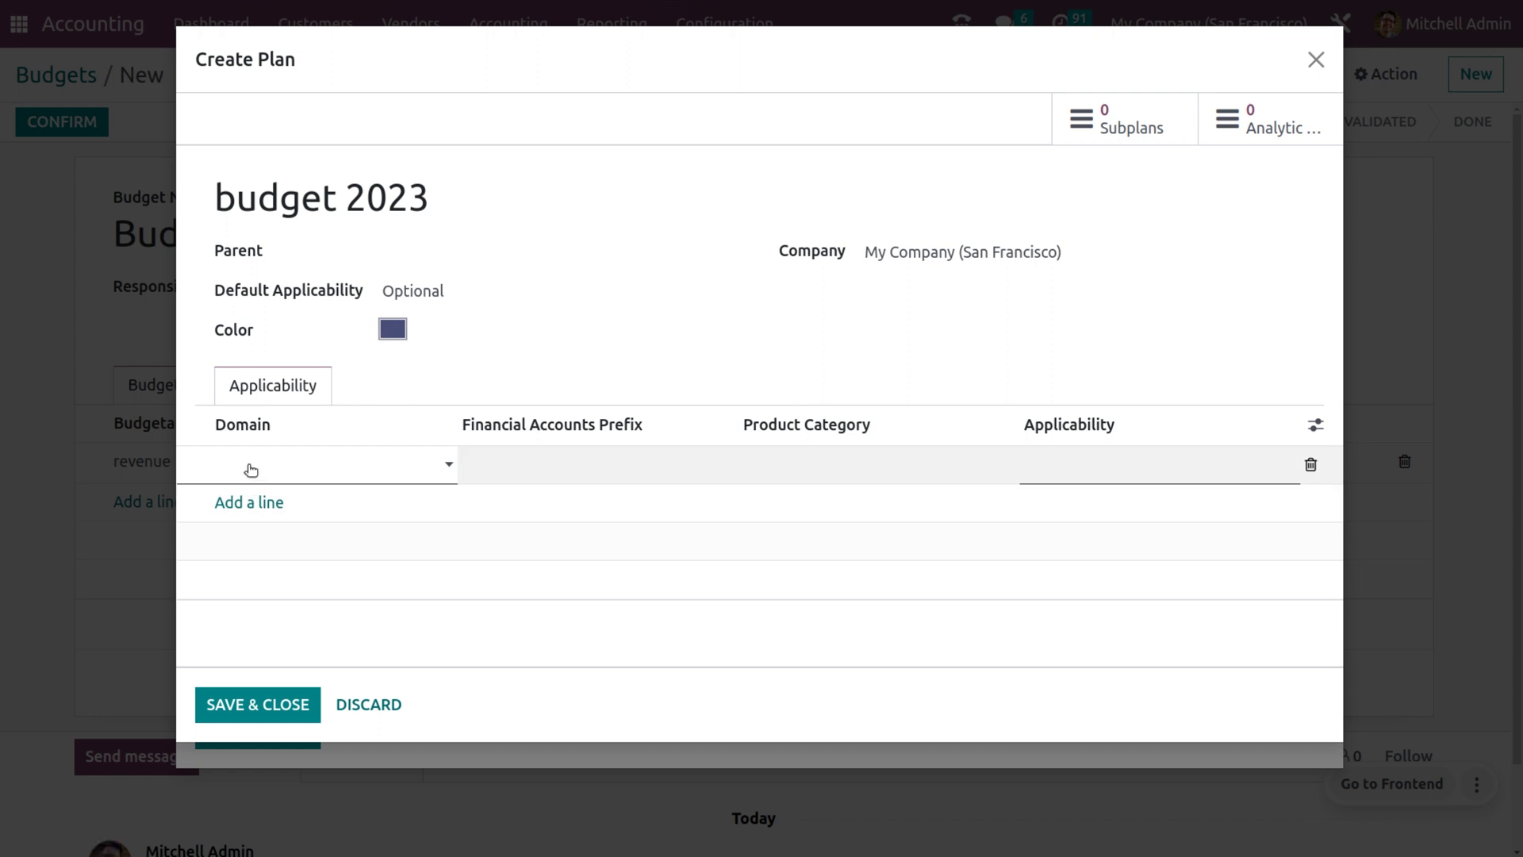
{"action": "left_click", "coordinate": [249, 468]}
{"action": "left_click", "coordinate": [258, 509]}
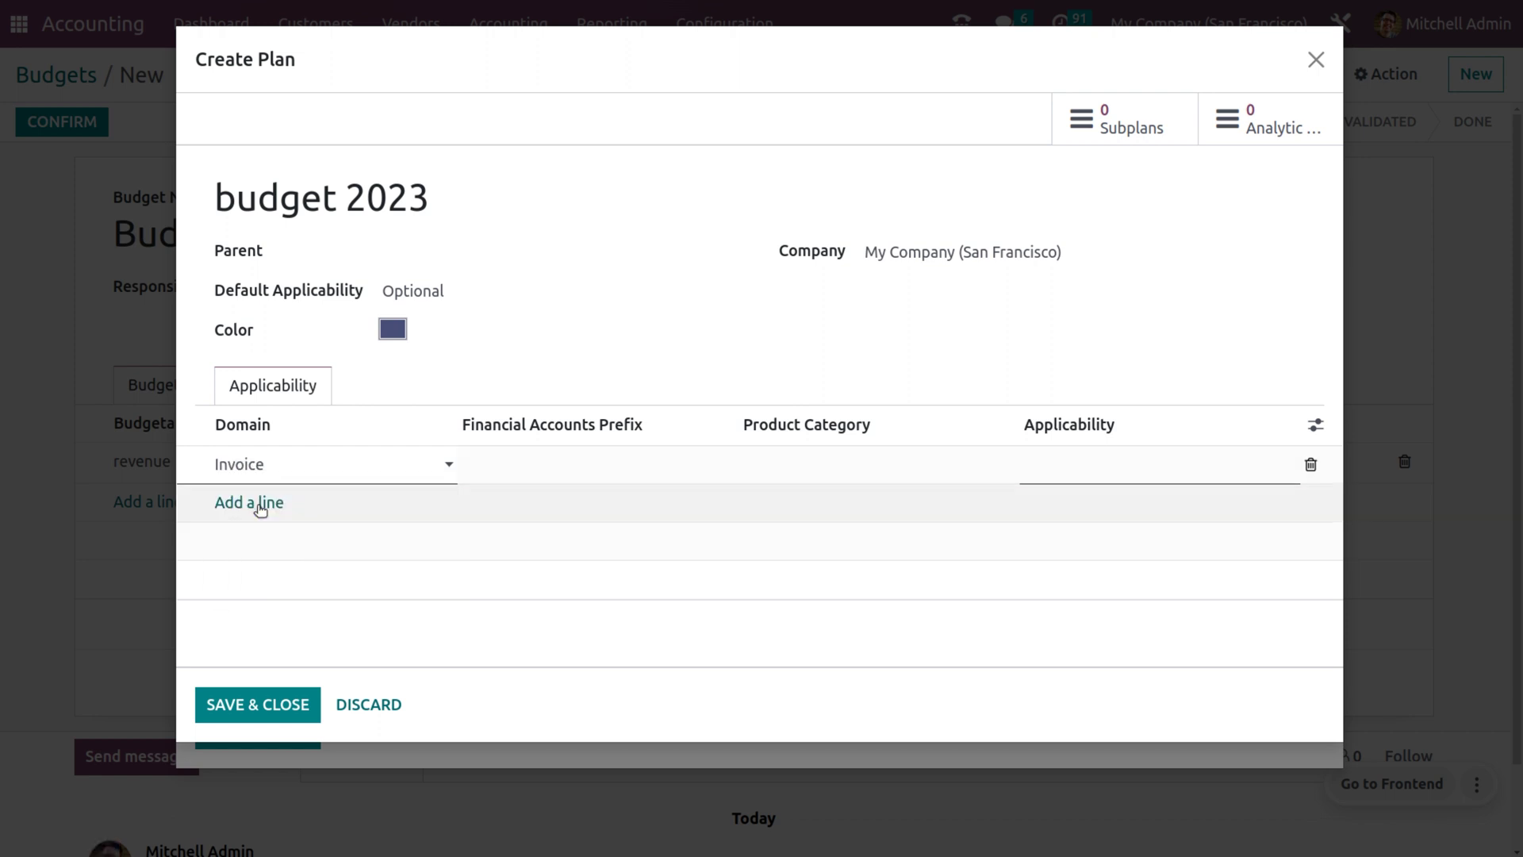
{"action": "left_click", "coordinate": [627, 467]}
{"action": "type", "text": "in"}
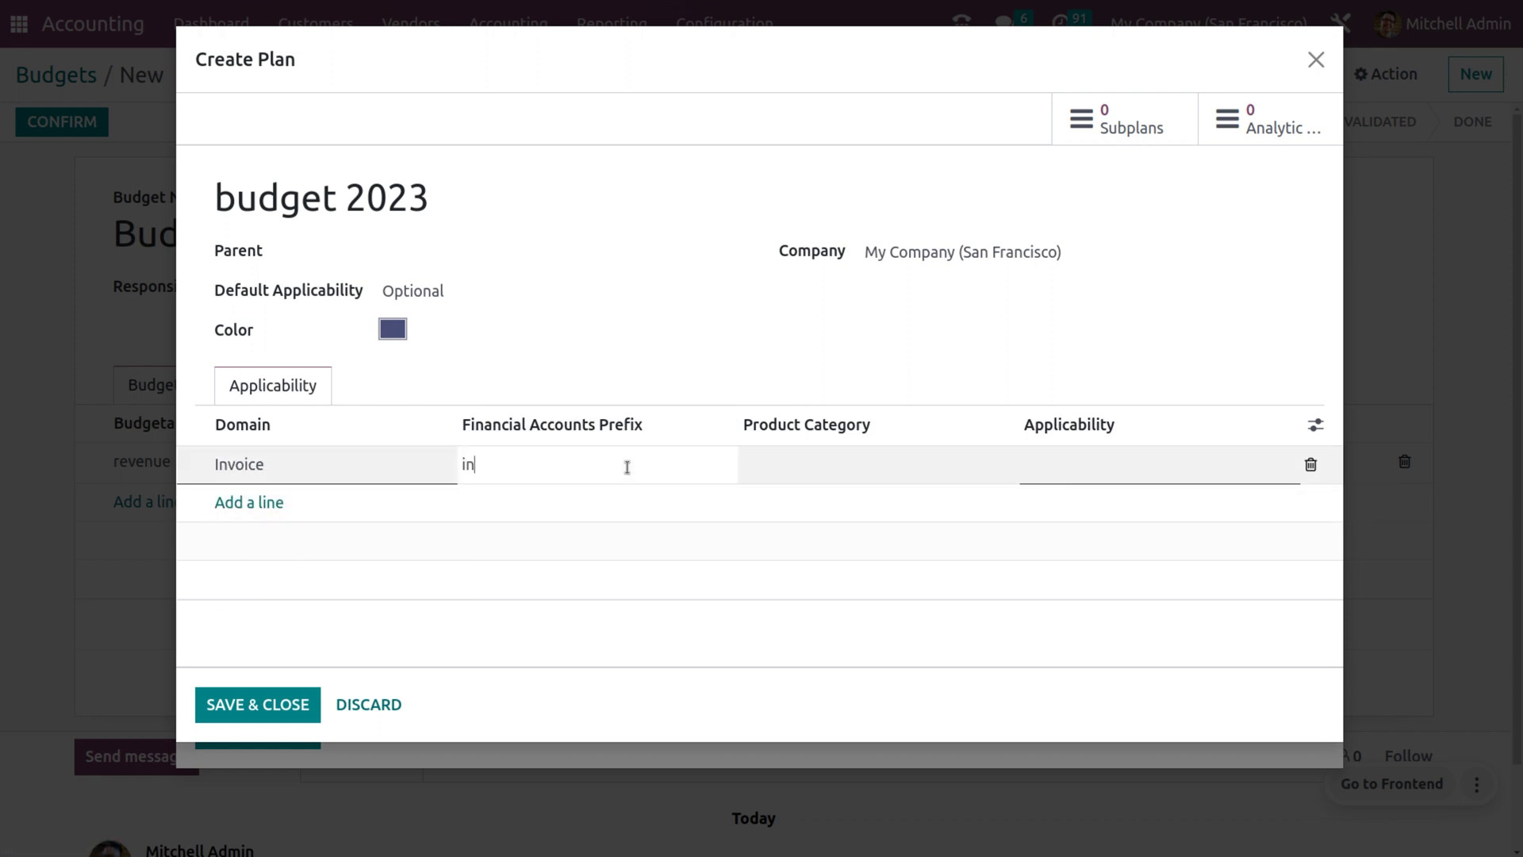
{"action": "left_click", "coordinate": [1074, 481]}
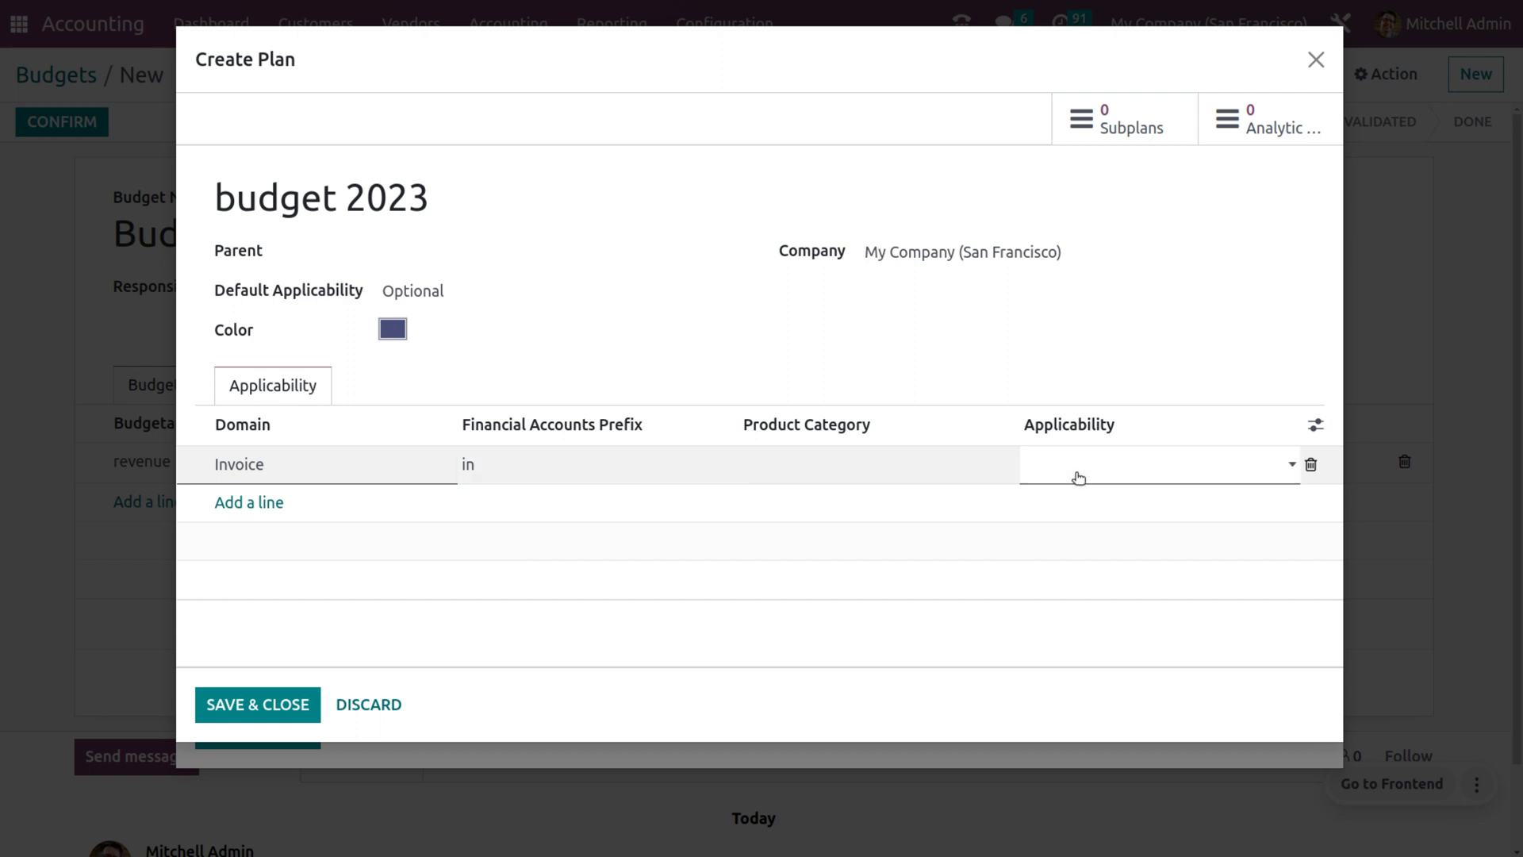
{"action": "left_click", "coordinate": [1079, 466]}
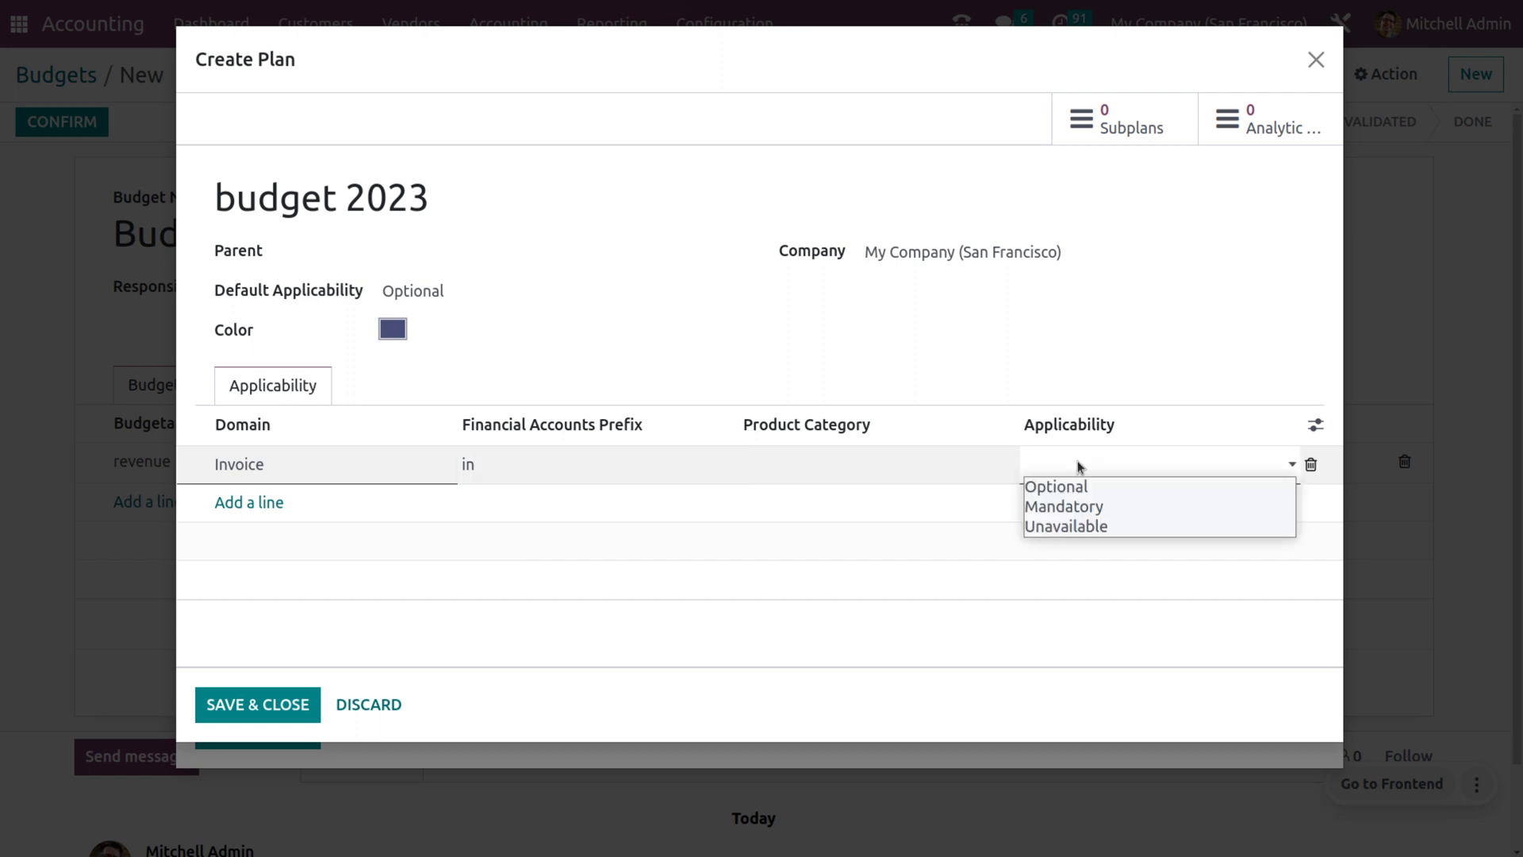
{"action": "left_click", "coordinate": [1079, 486]}
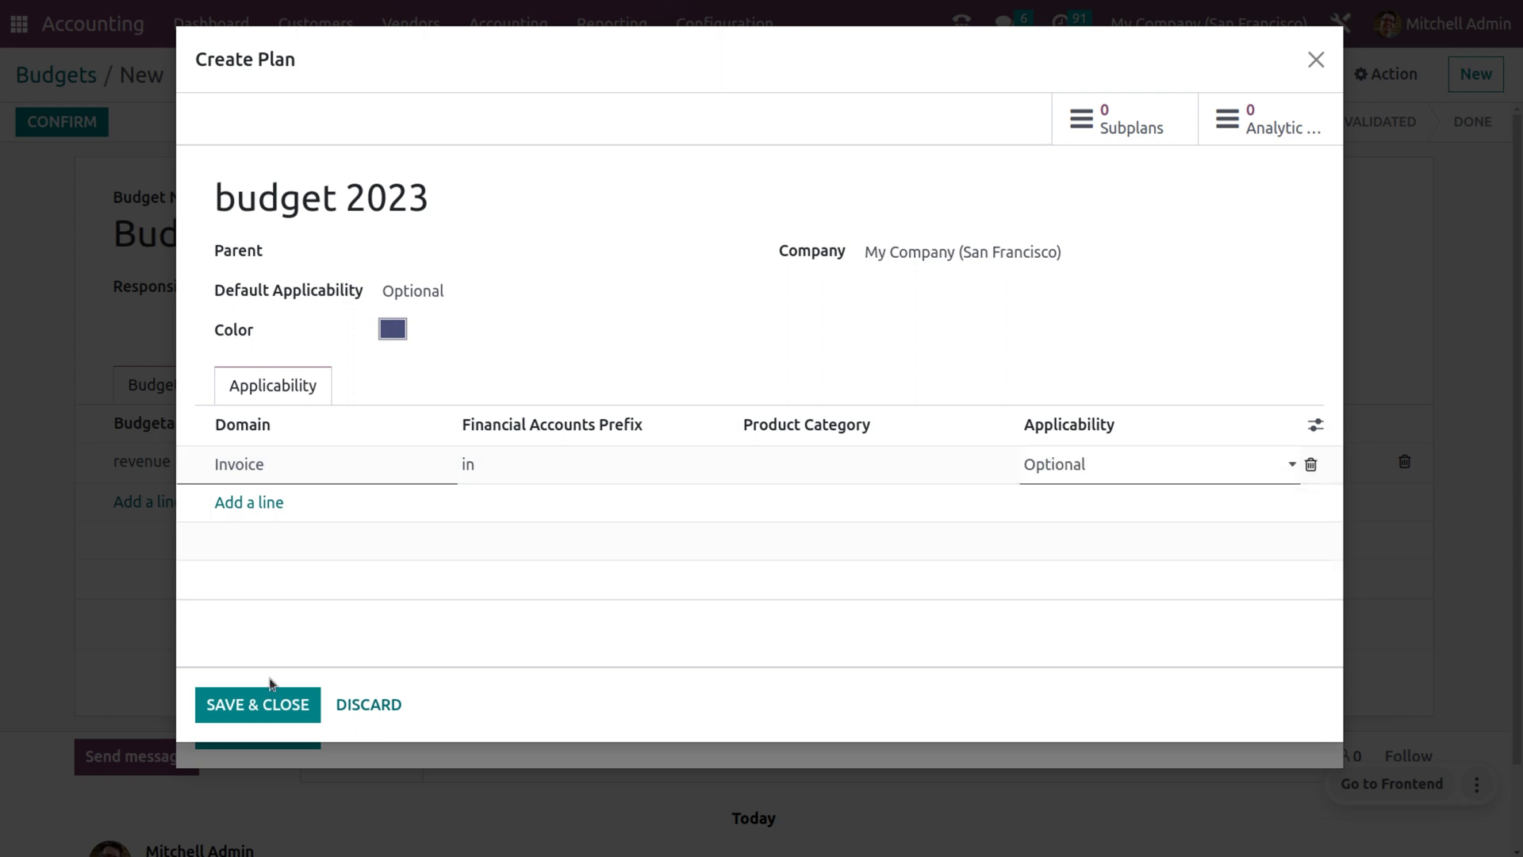
Step: Save the plan and add a revenue budget item dated 09/01/2023 to 09/30/2023 to the analytic account
{"action": "left_click", "coordinate": [260, 706]}
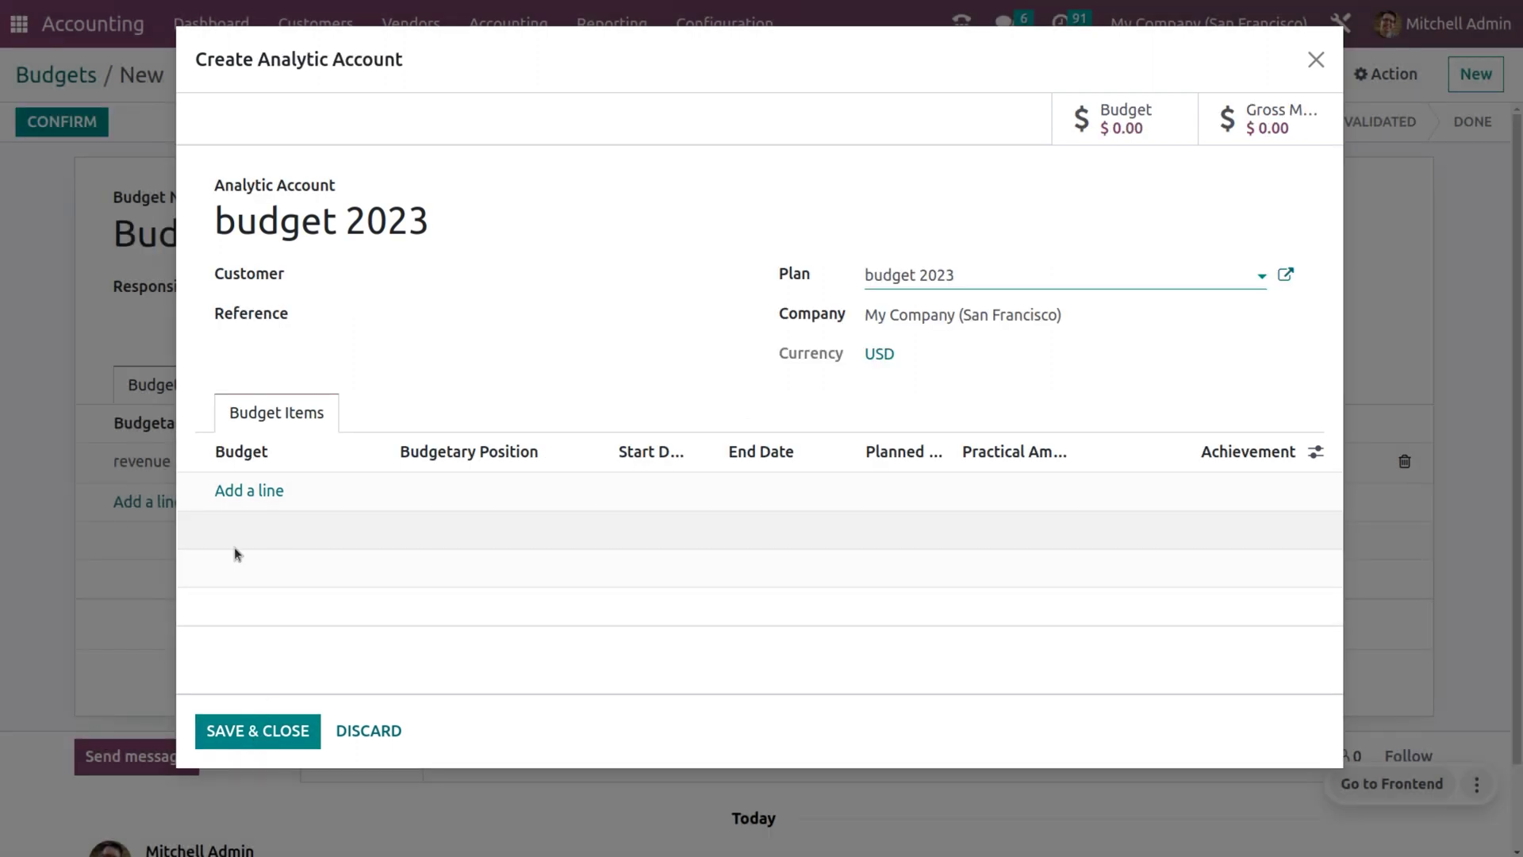
{"action": "left_click", "coordinate": [258, 490]}
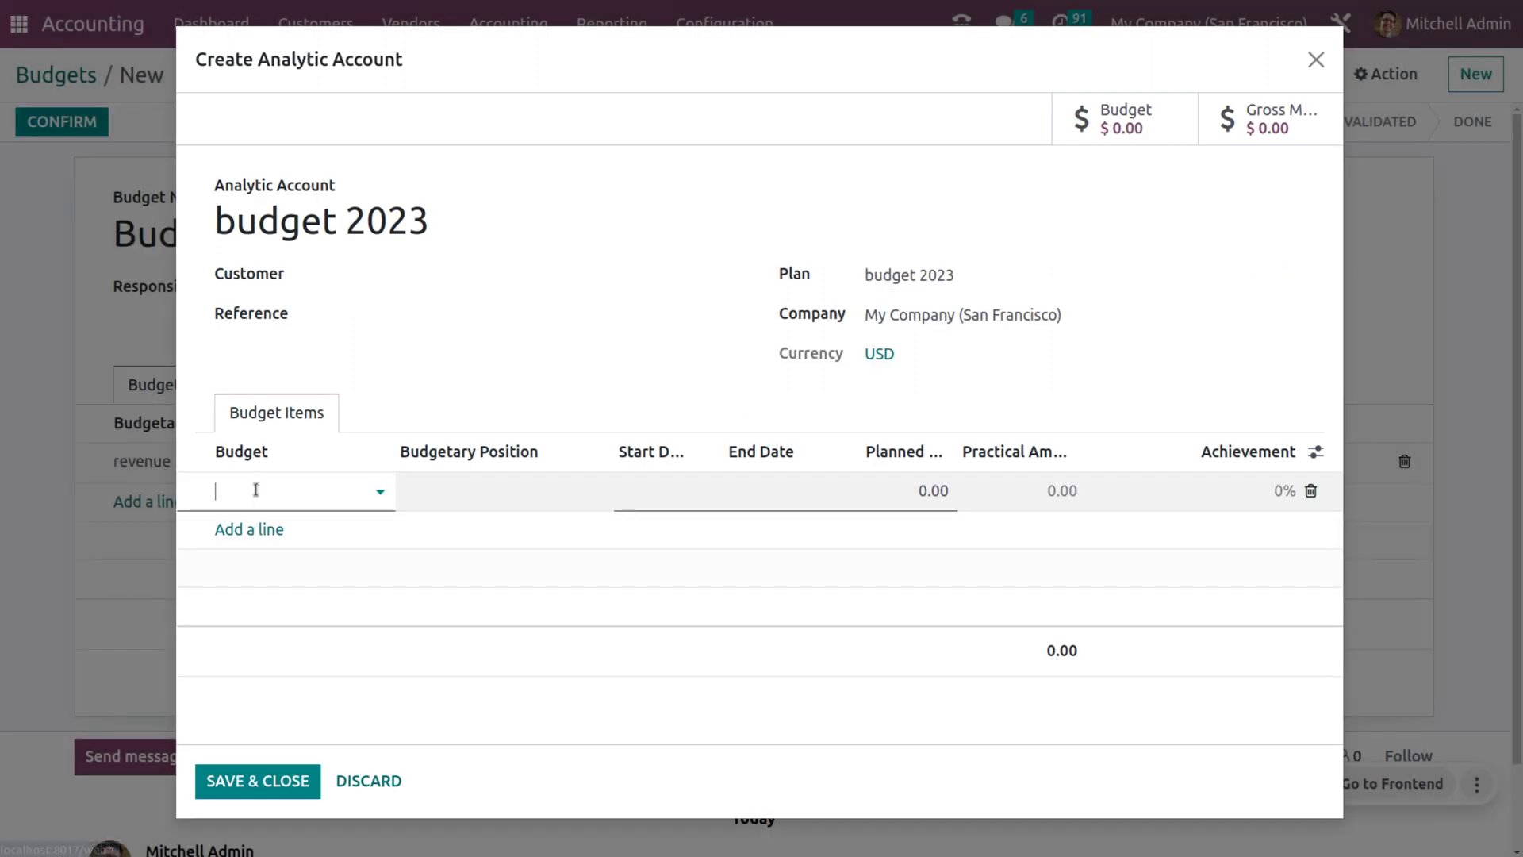
{"action": "left_click", "coordinate": [474, 487]}
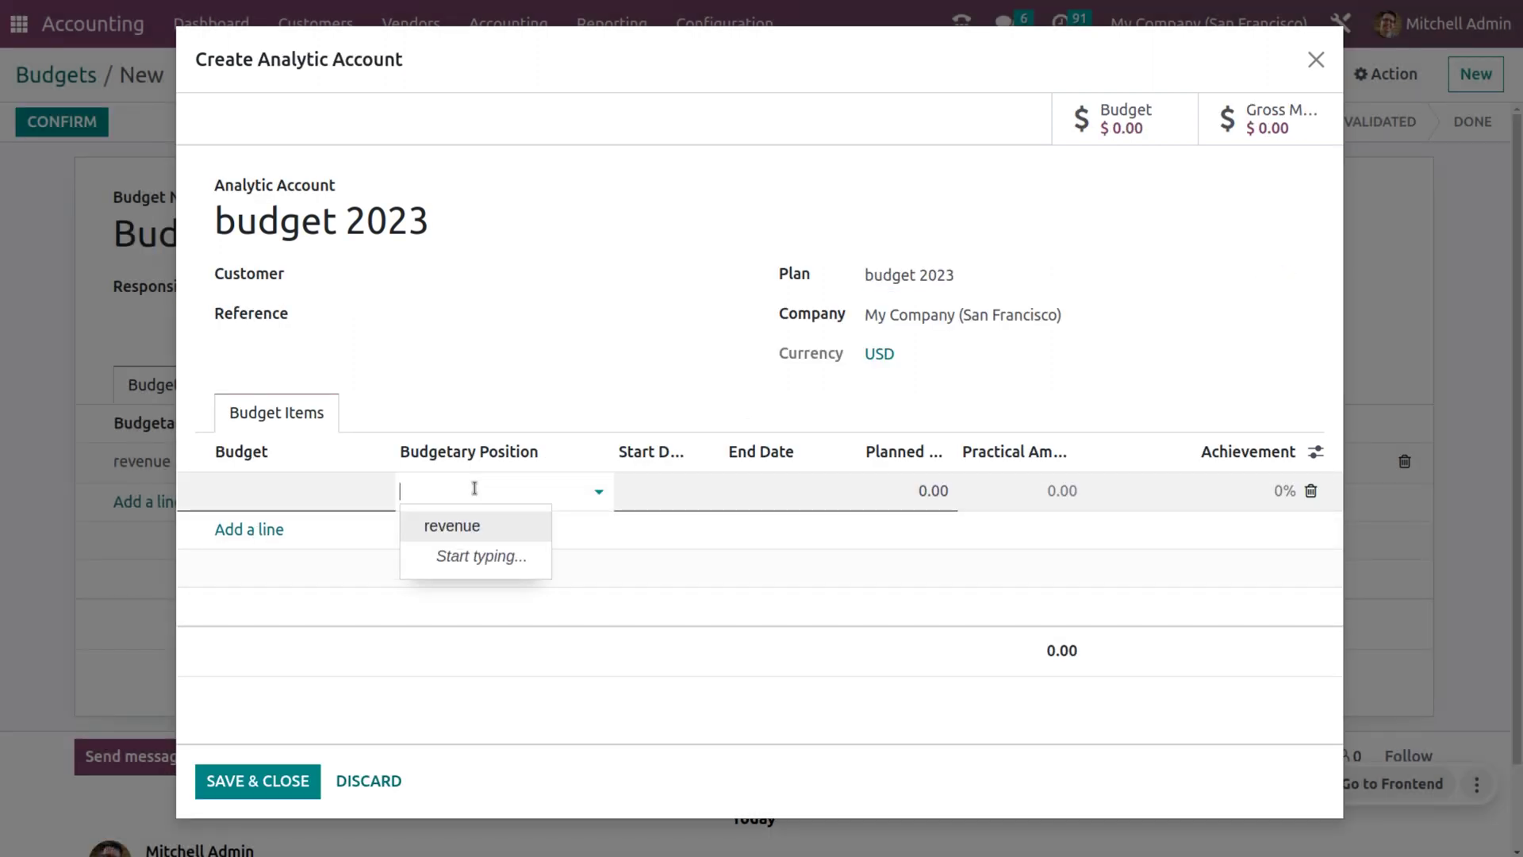
{"action": "left_click", "coordinate": [444, 526]}
{"action": "left_click", "coordinate": [690, 501]}
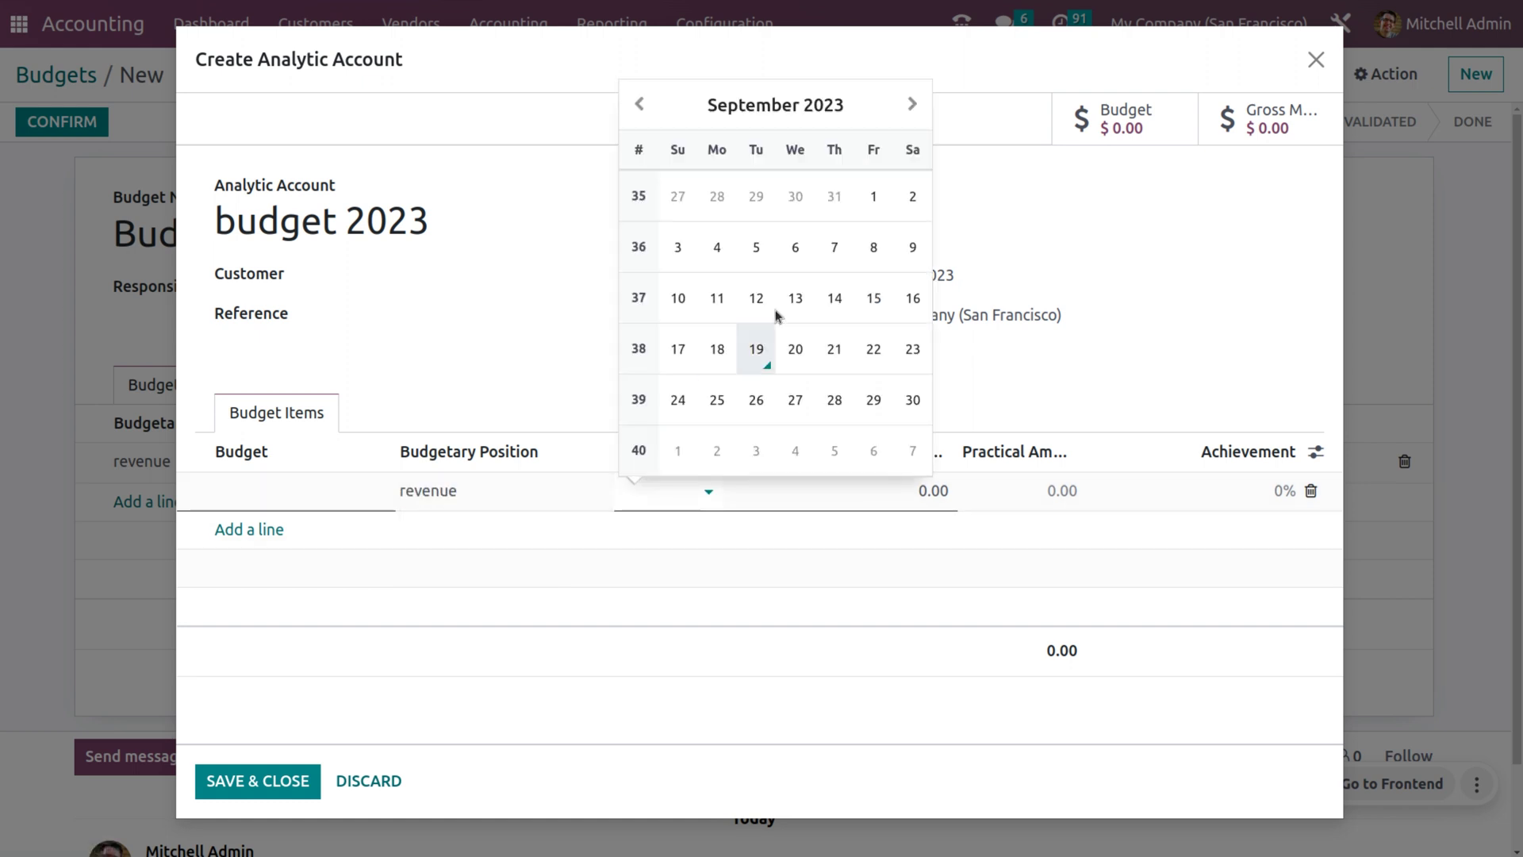
{"action": "left_click", "coordinate": [874, 199]}
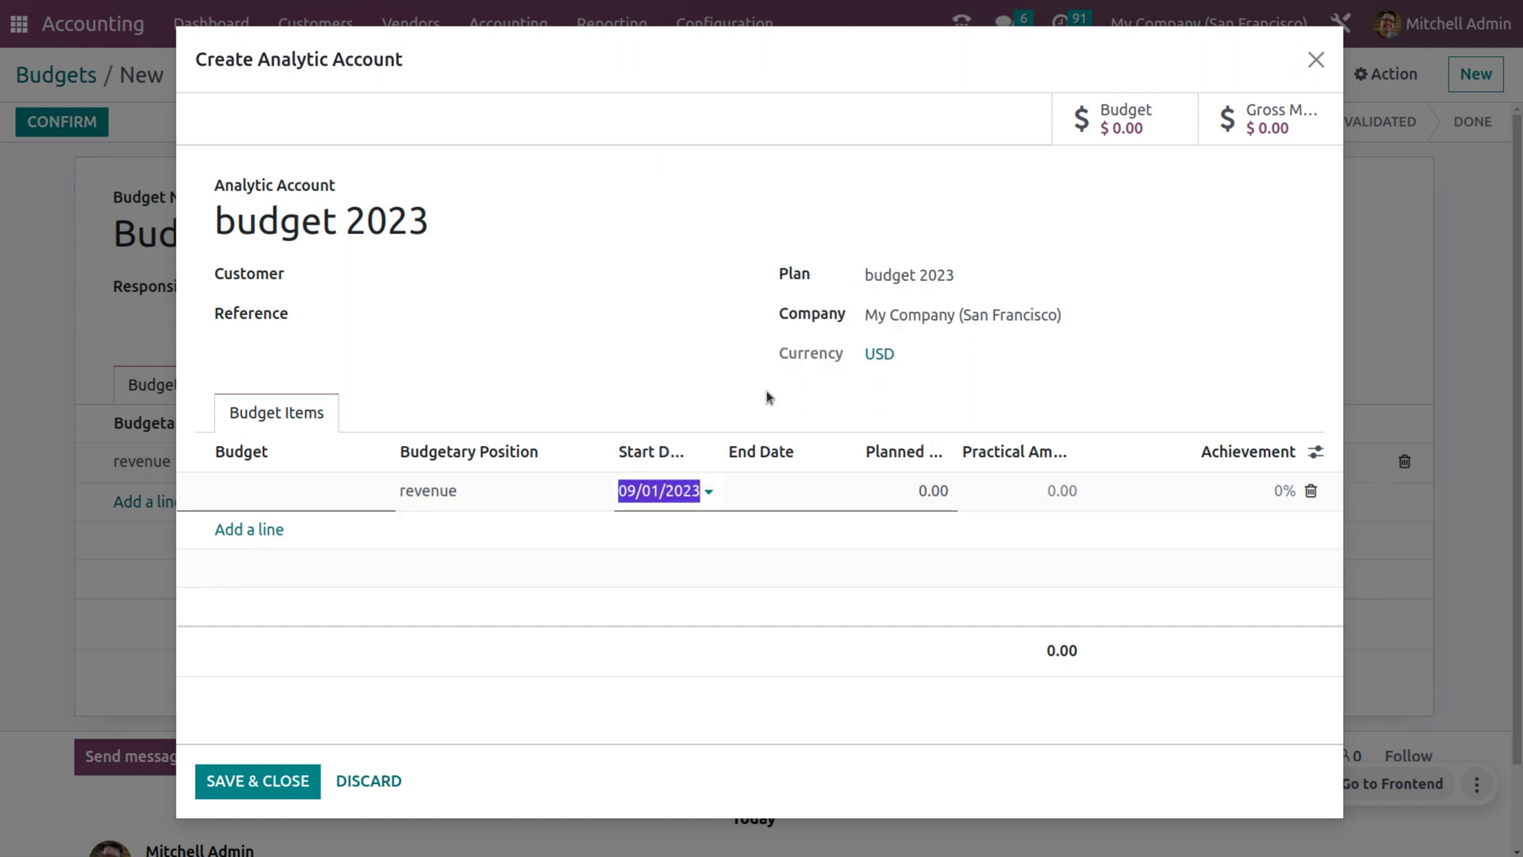
{"action": "left_click", "coordinate": [788, 497]}
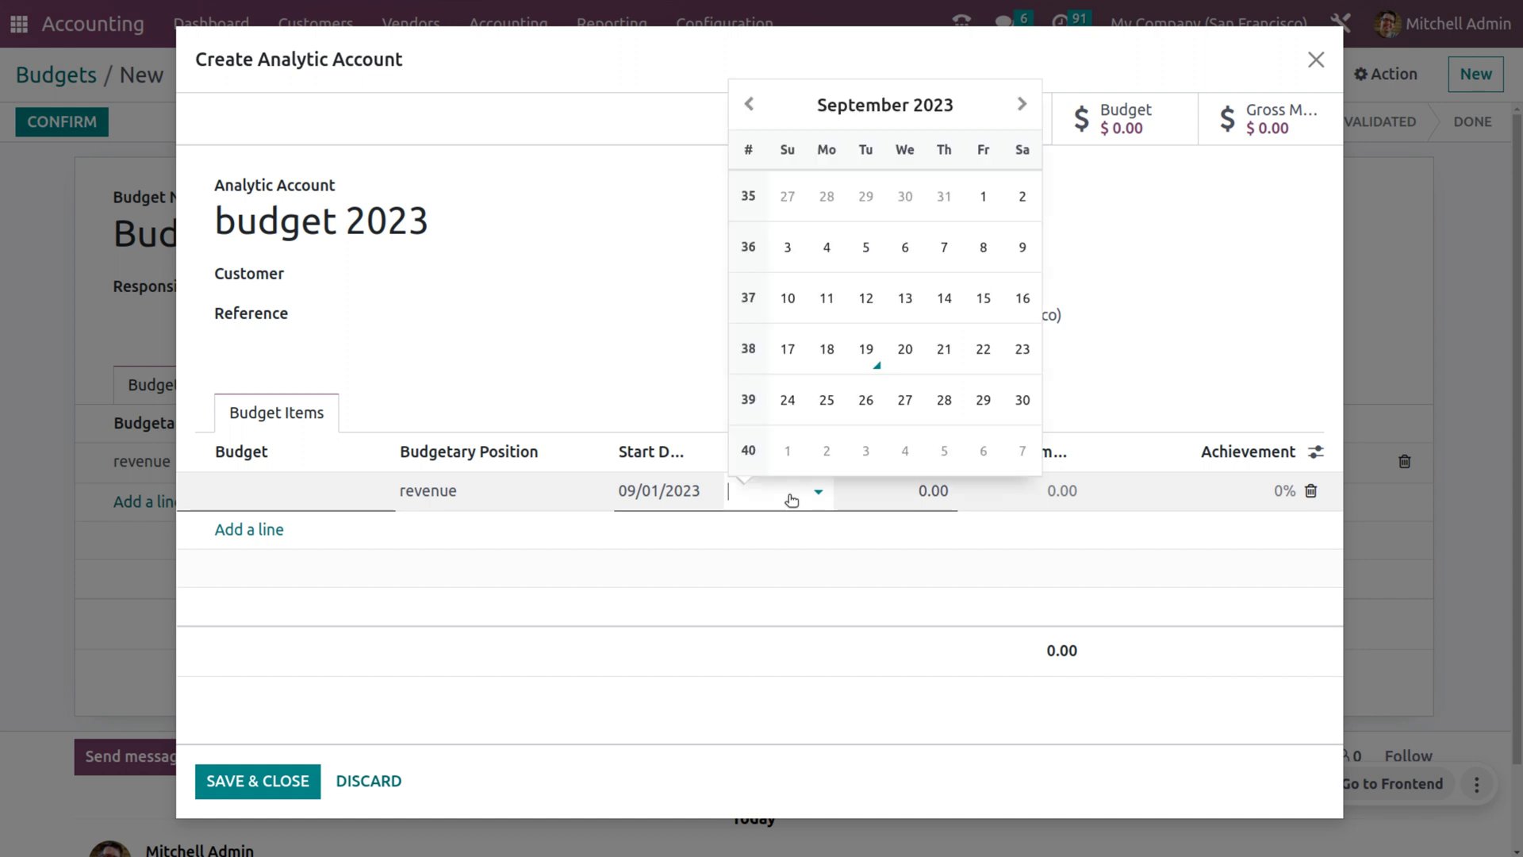
{"action": "left_click", "coordinate": [1023, 401]}
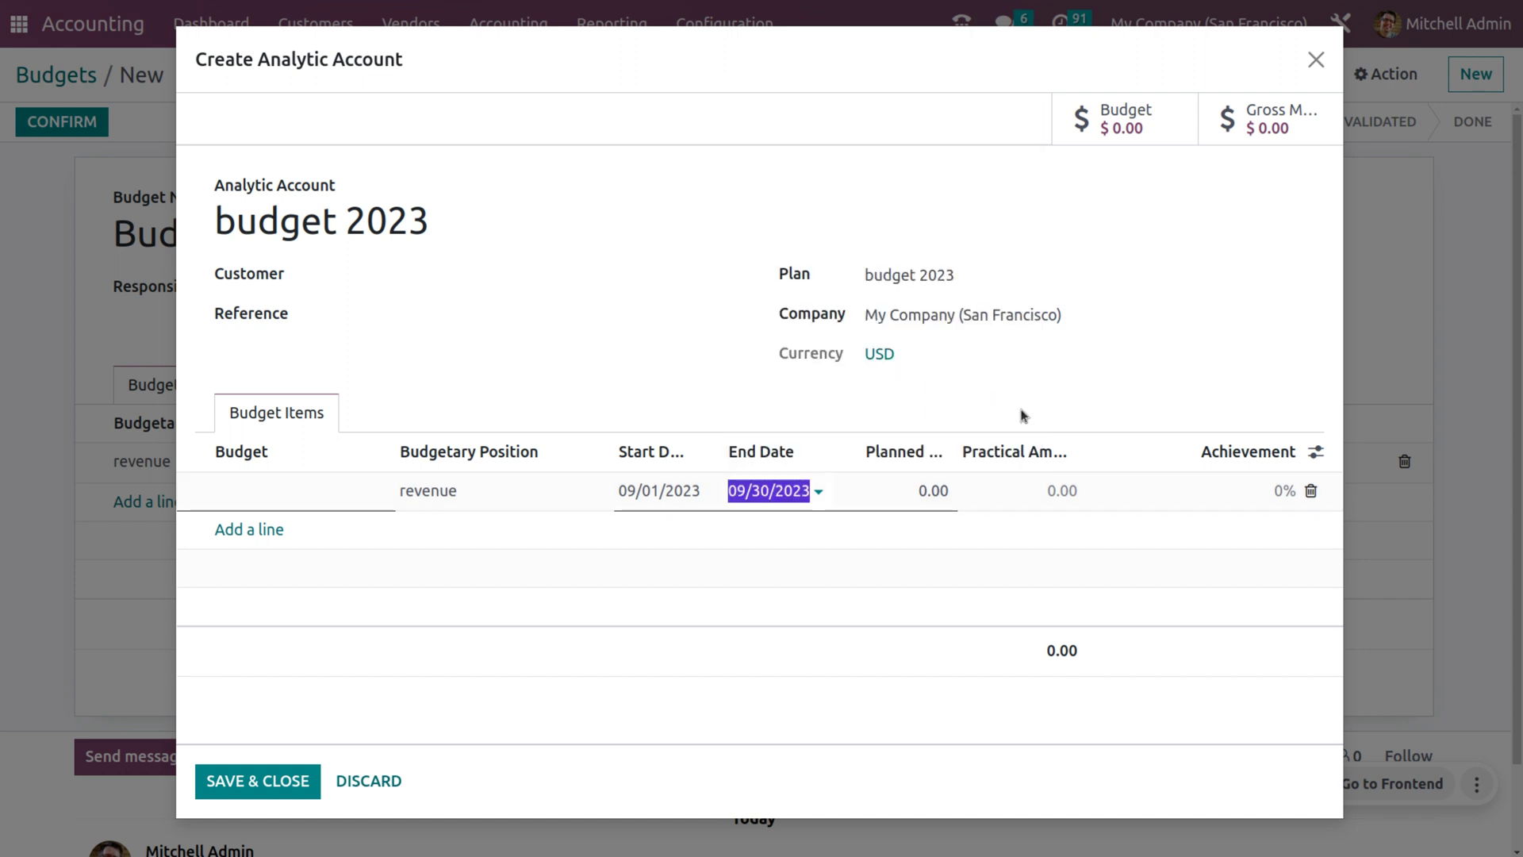
Step: Set Budget 2023 as the budget of the revenue item and save the analytic account
{"action": "left_click", "coordinate": [251, 778]}
{"action": "left_click", "coordinate": [247, 485]}
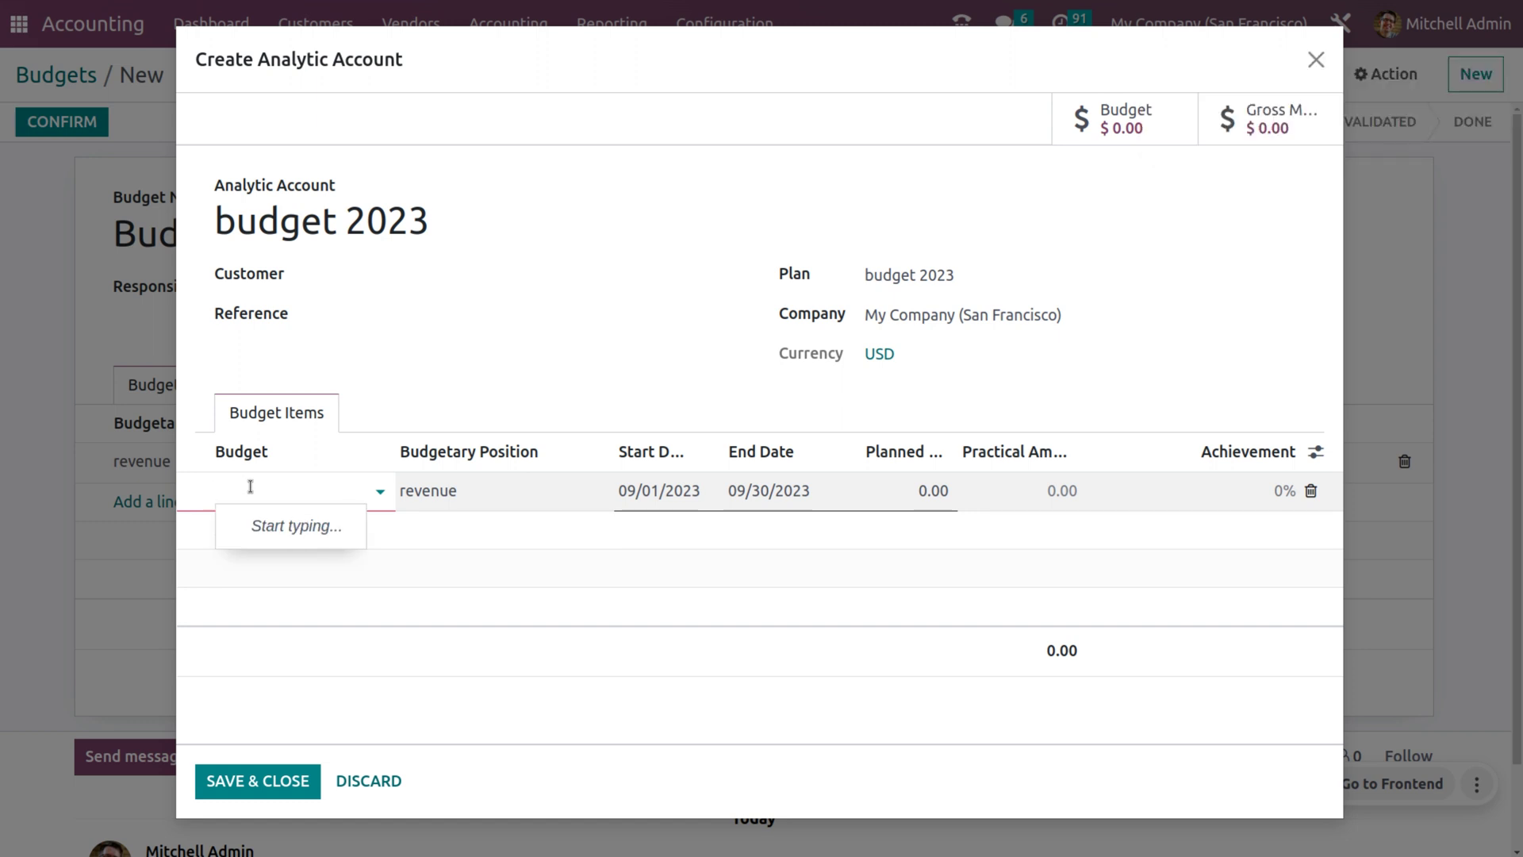
{"action": "type", "text": "Budget 2023"}
{"action": "left_click", "coordinate": [291, 528]}
{"action": "left_click", "coordinate": [255, 780]}
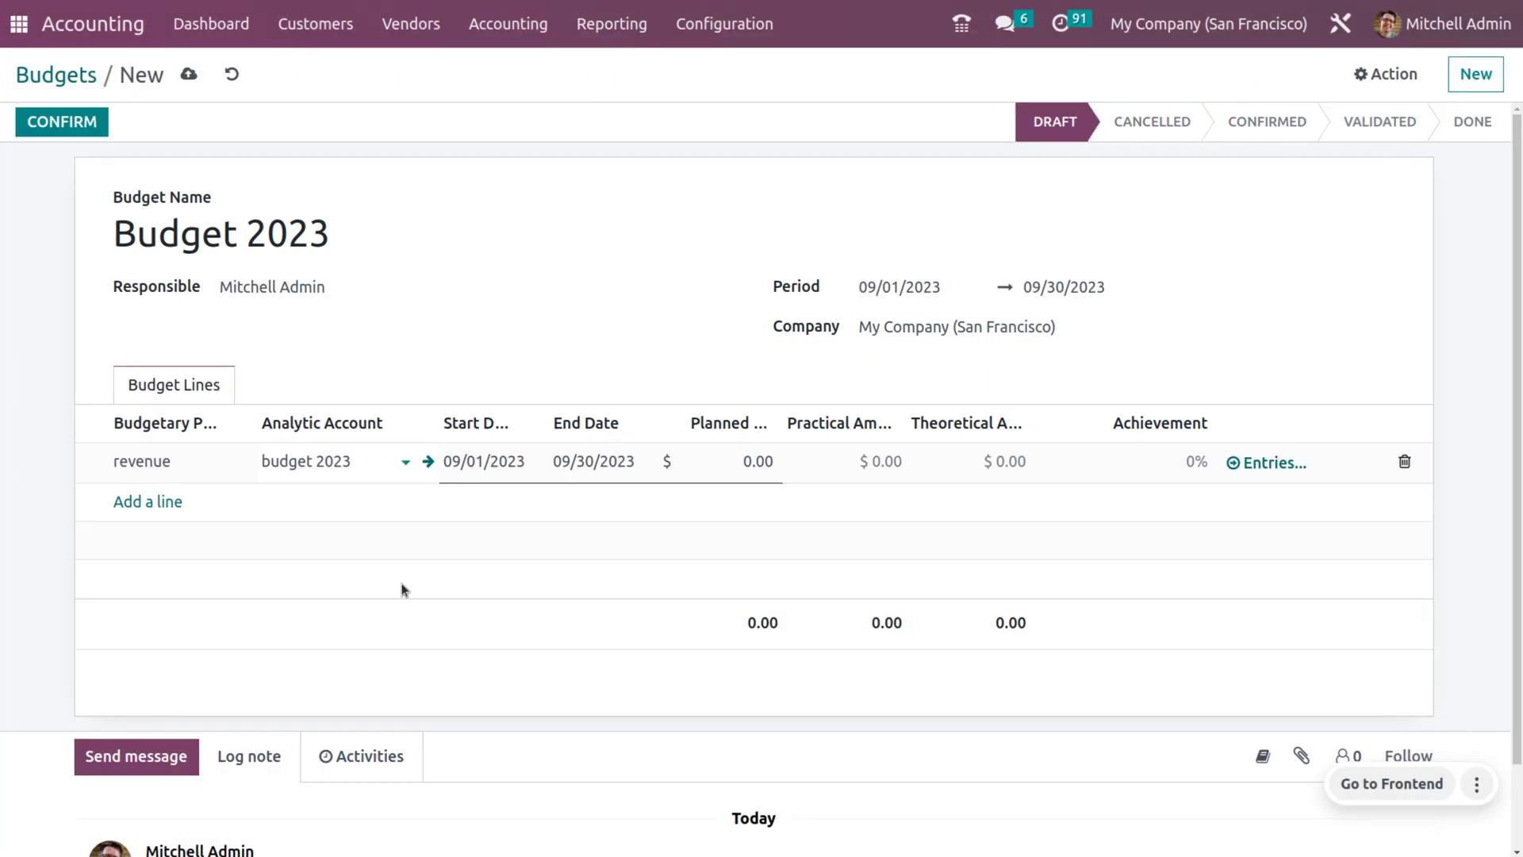
Step: Set the planned amount of the revenue budget line to 25000
{"action": "left_click", "coordinate": [762, 462]}
{"action": "double_click", "coordinate": [762, 463]}
{"action": "type", "text": "2500"}
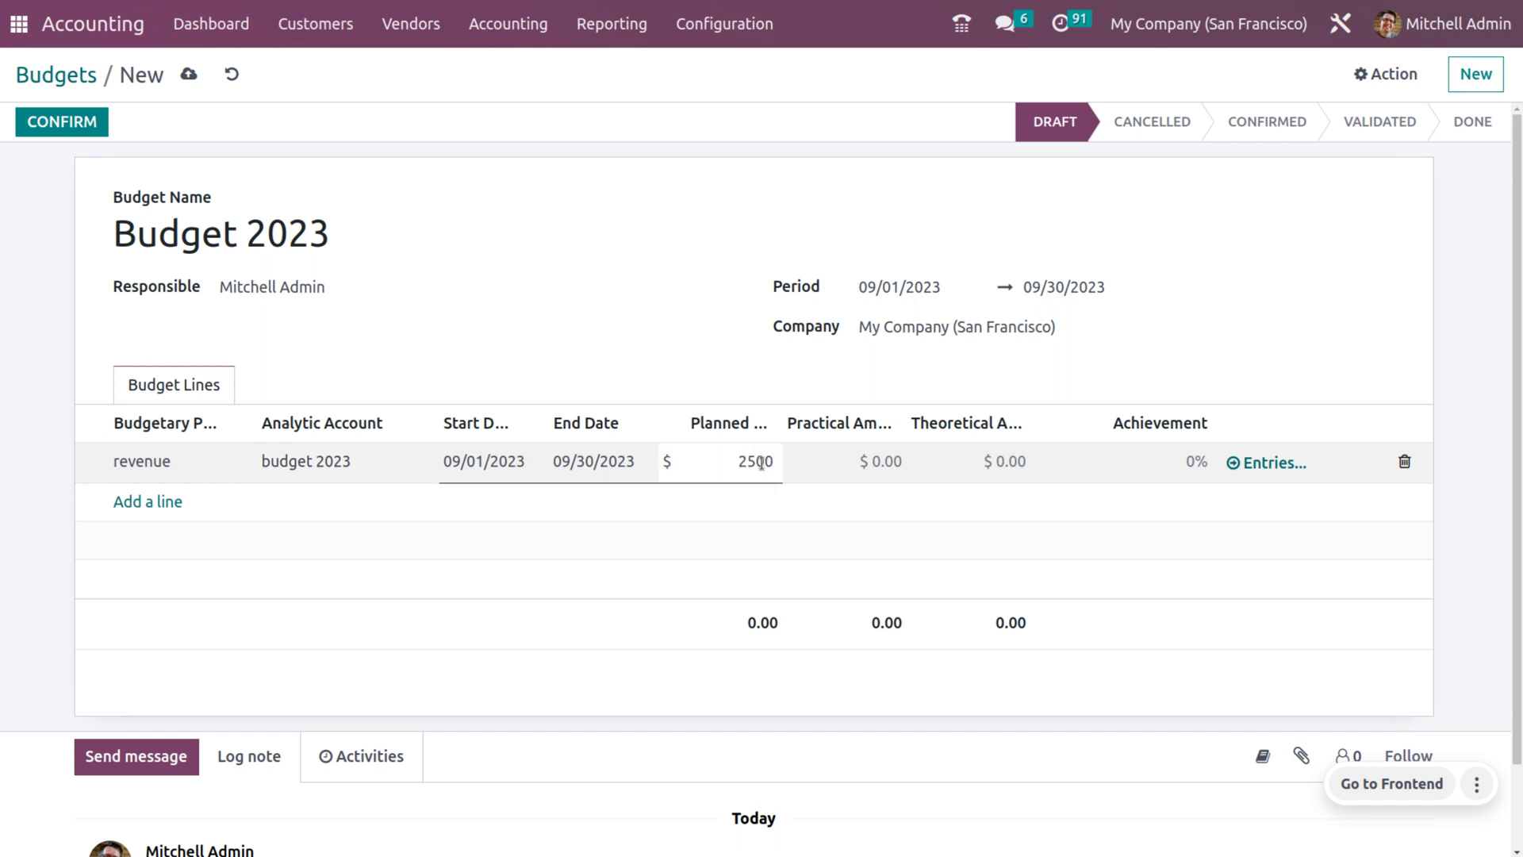
{"action": "type", "text": "0"}
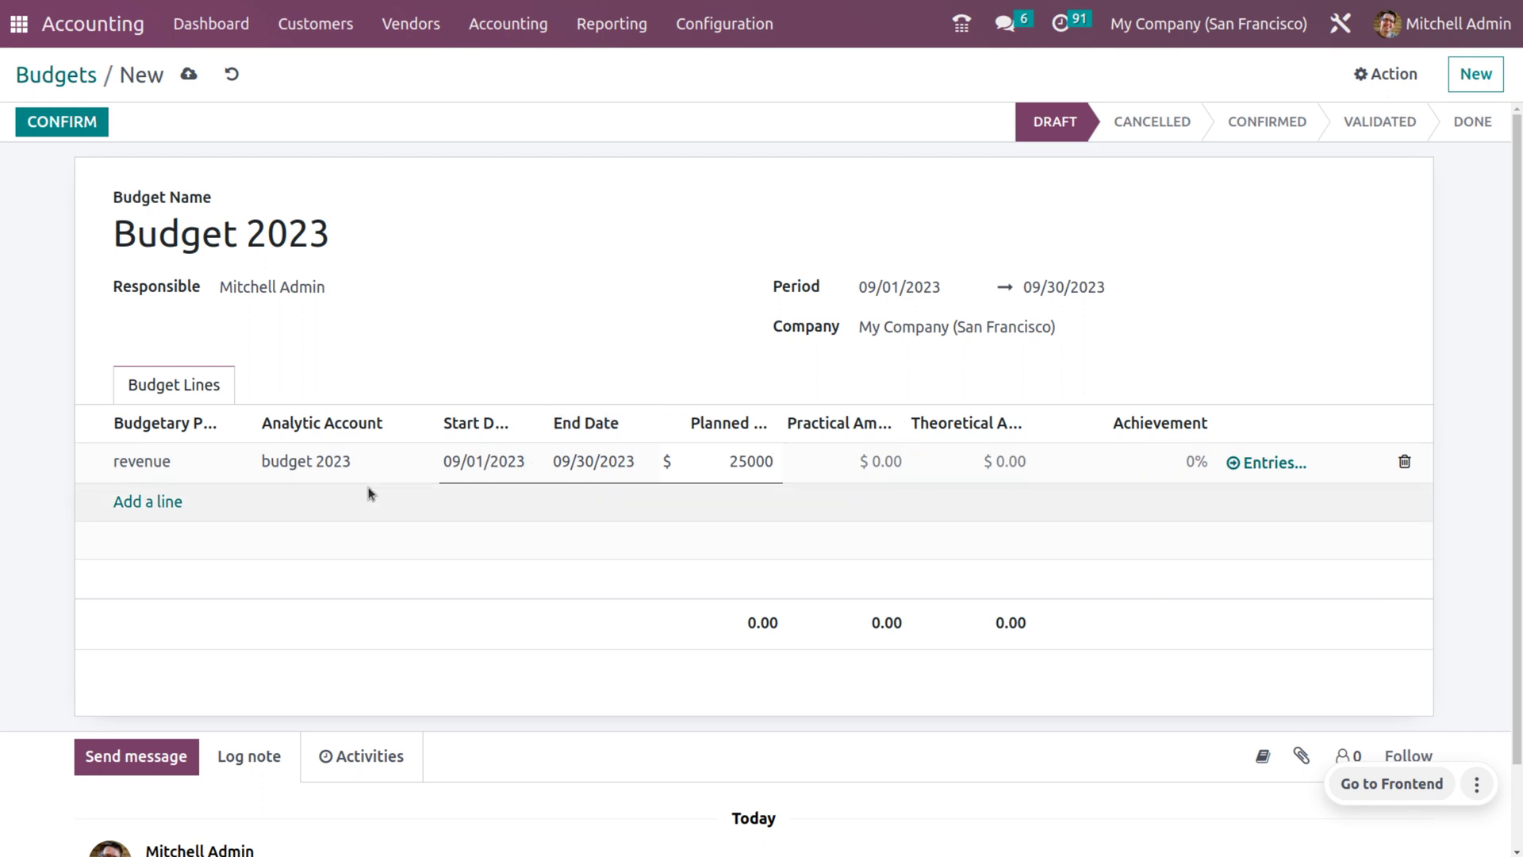
Step: Add a second budget line and start creating a budgetary position named expense for it
{"action": "left_click", "coordinate": [154, 498]}
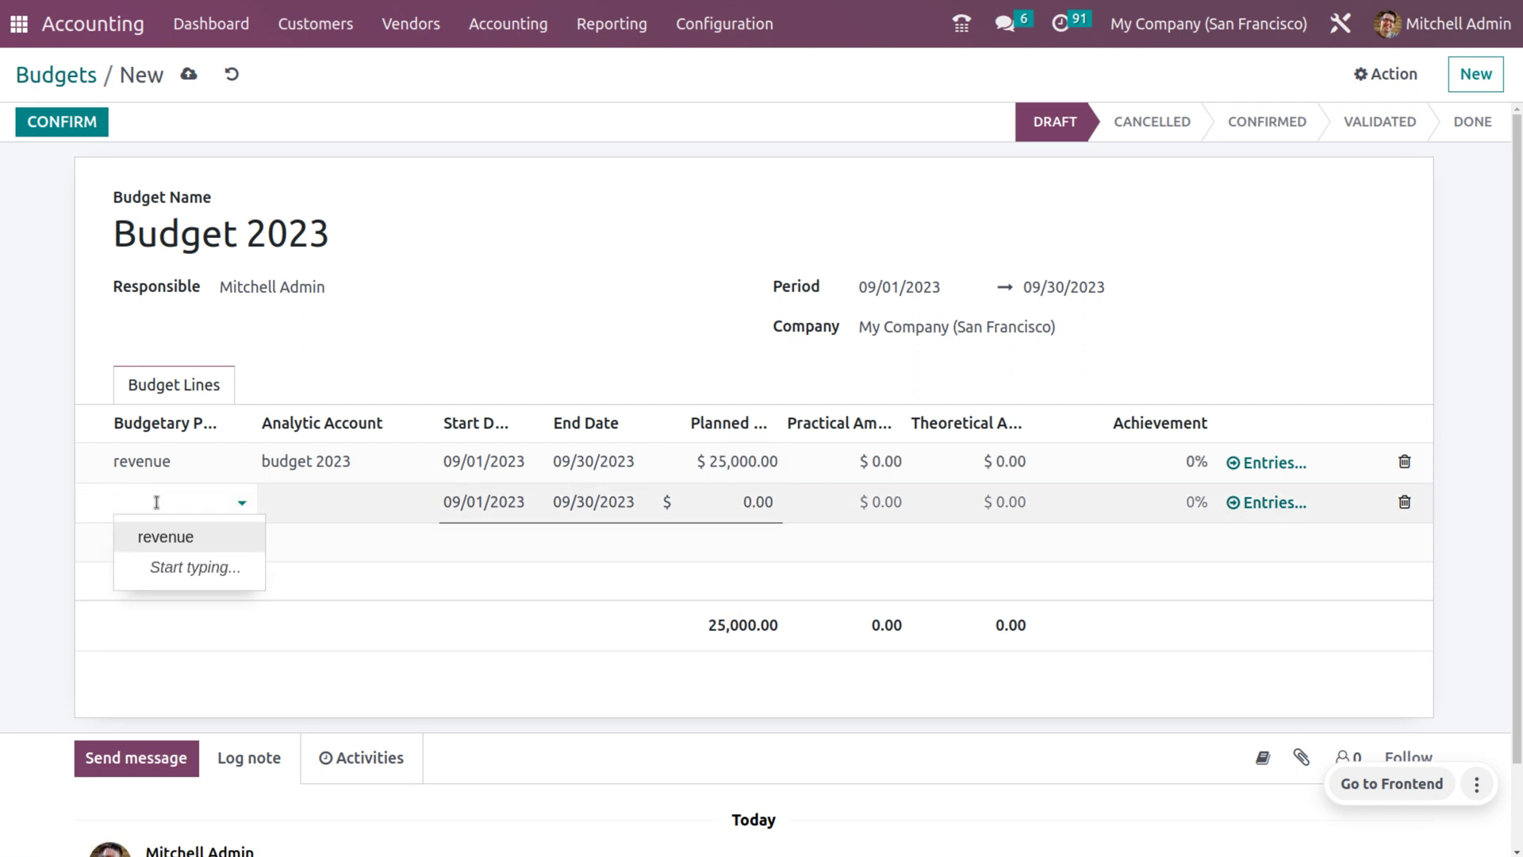
{"action": "type", "text": "expense"}
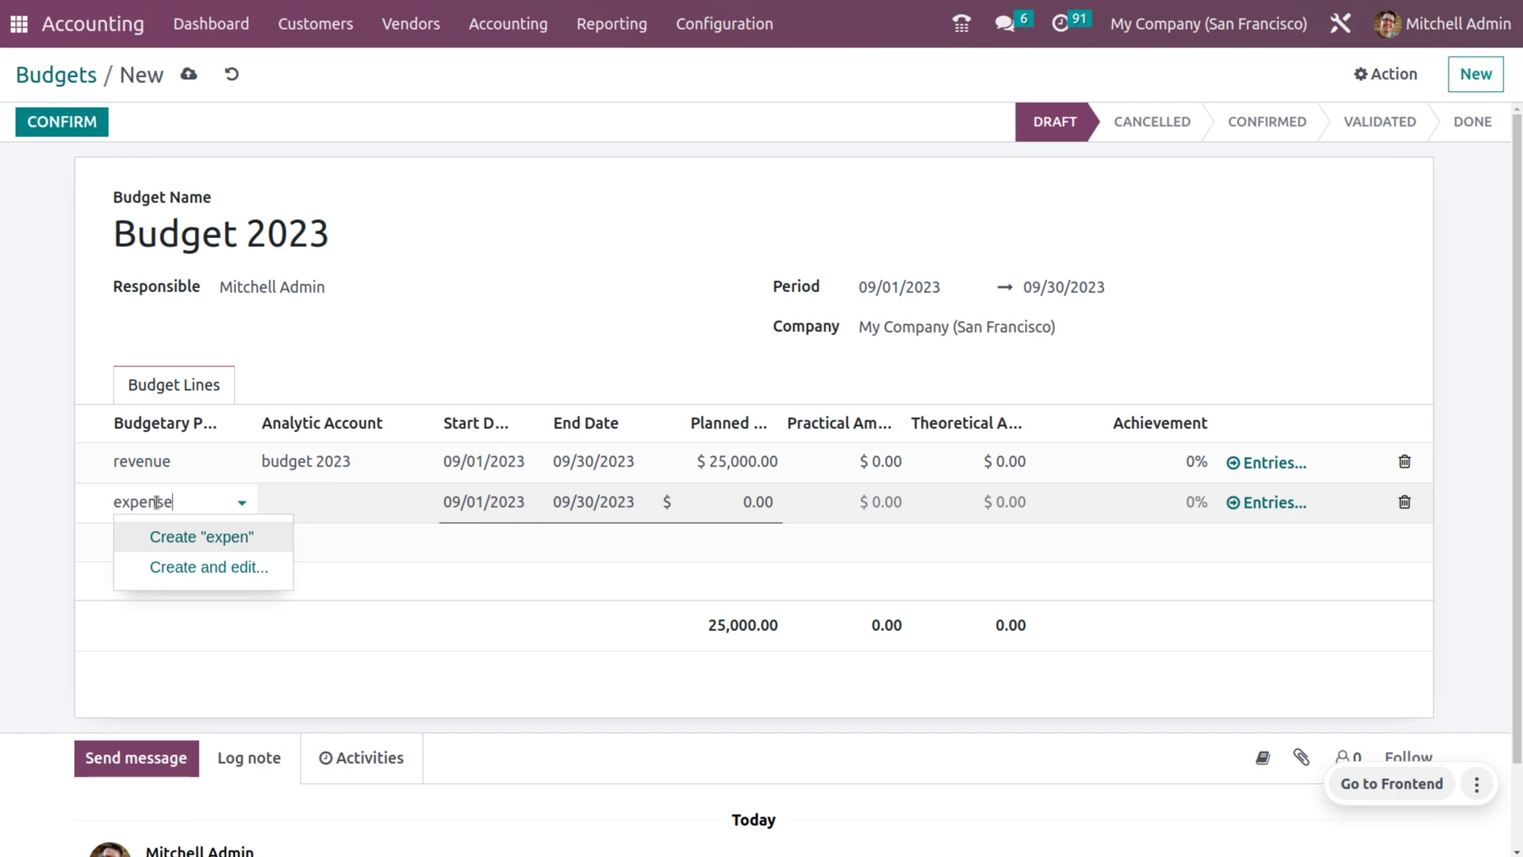
{"action": "left_click", "coordinate": [226, 565]}
Step: Find the expense accounts and link 600000 Expenses and 630000 Salary Expenses to the expense budgetary position
{"action": "left_click", "coordinate": [236, 301]}
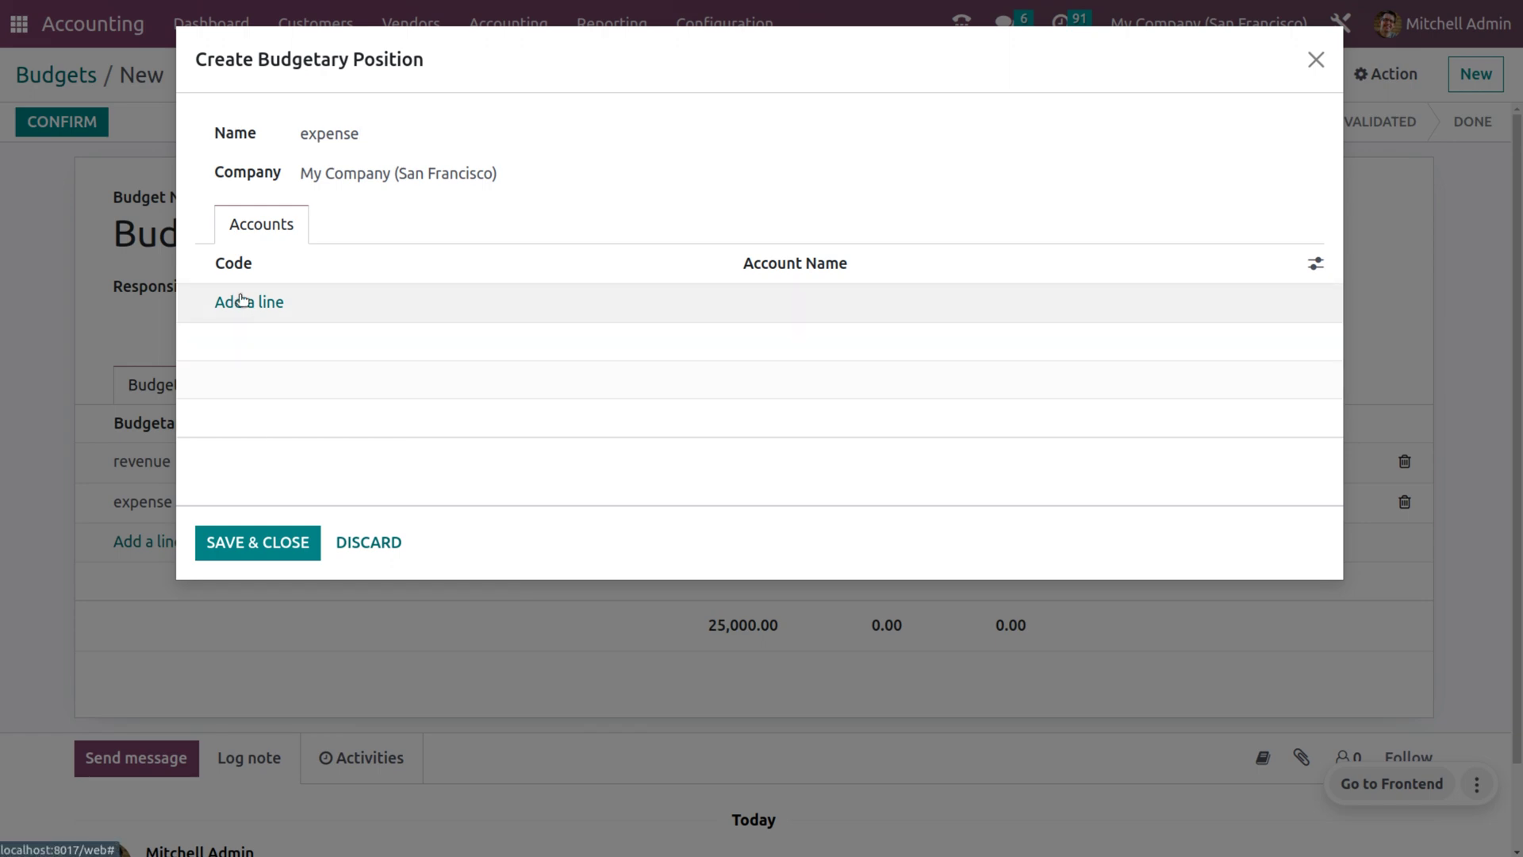
{"action": "type", "text": "expense"}
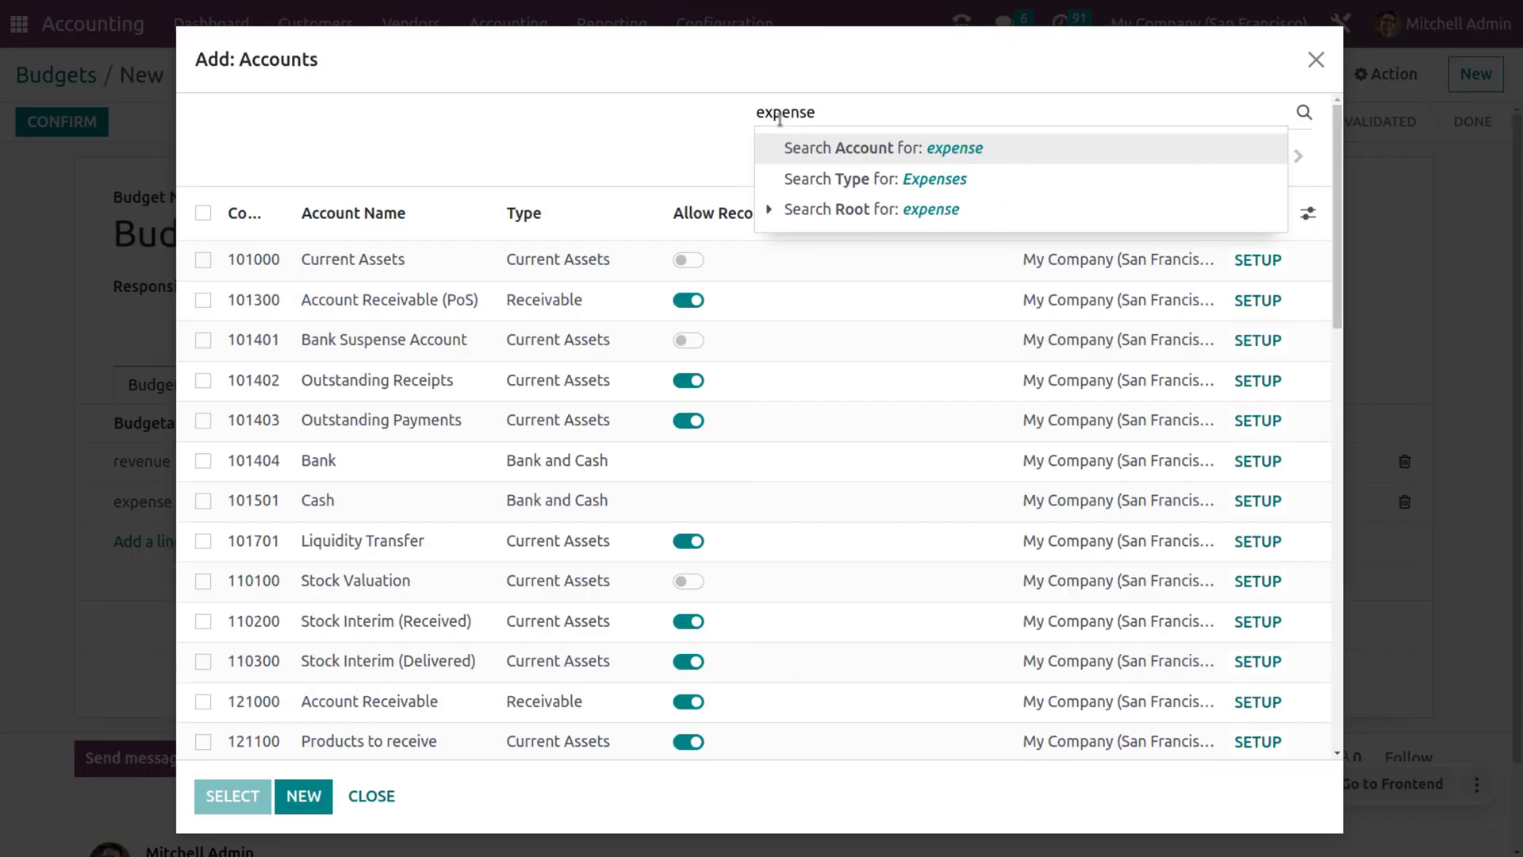
{"action": "key", "text": "Return"}
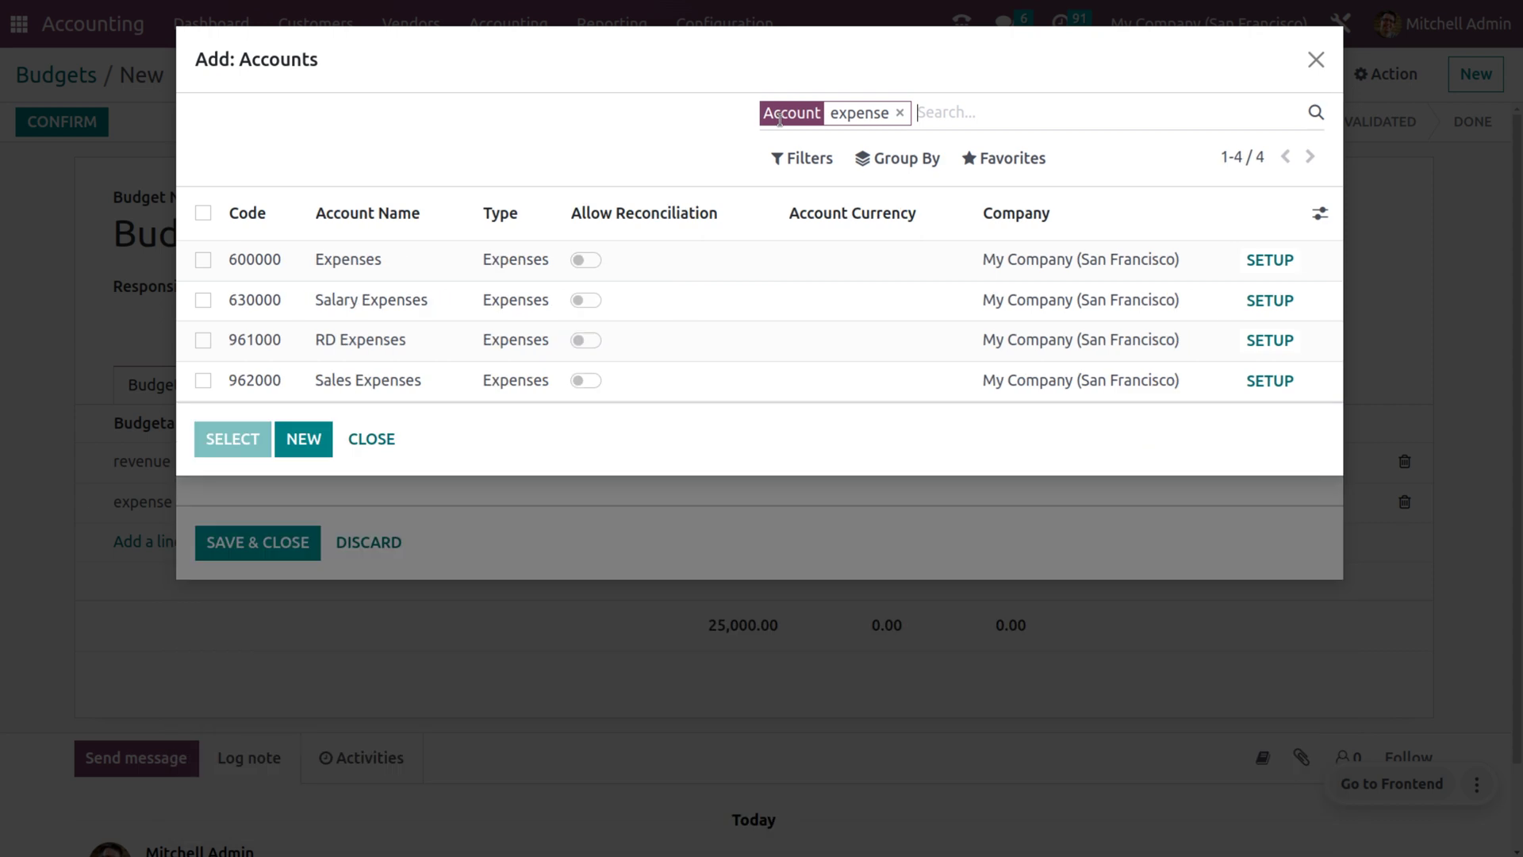
{"action": "left_click", "coordinate": [205, 260]}
{"action": "left_click", "coordinate": [204, 300]}
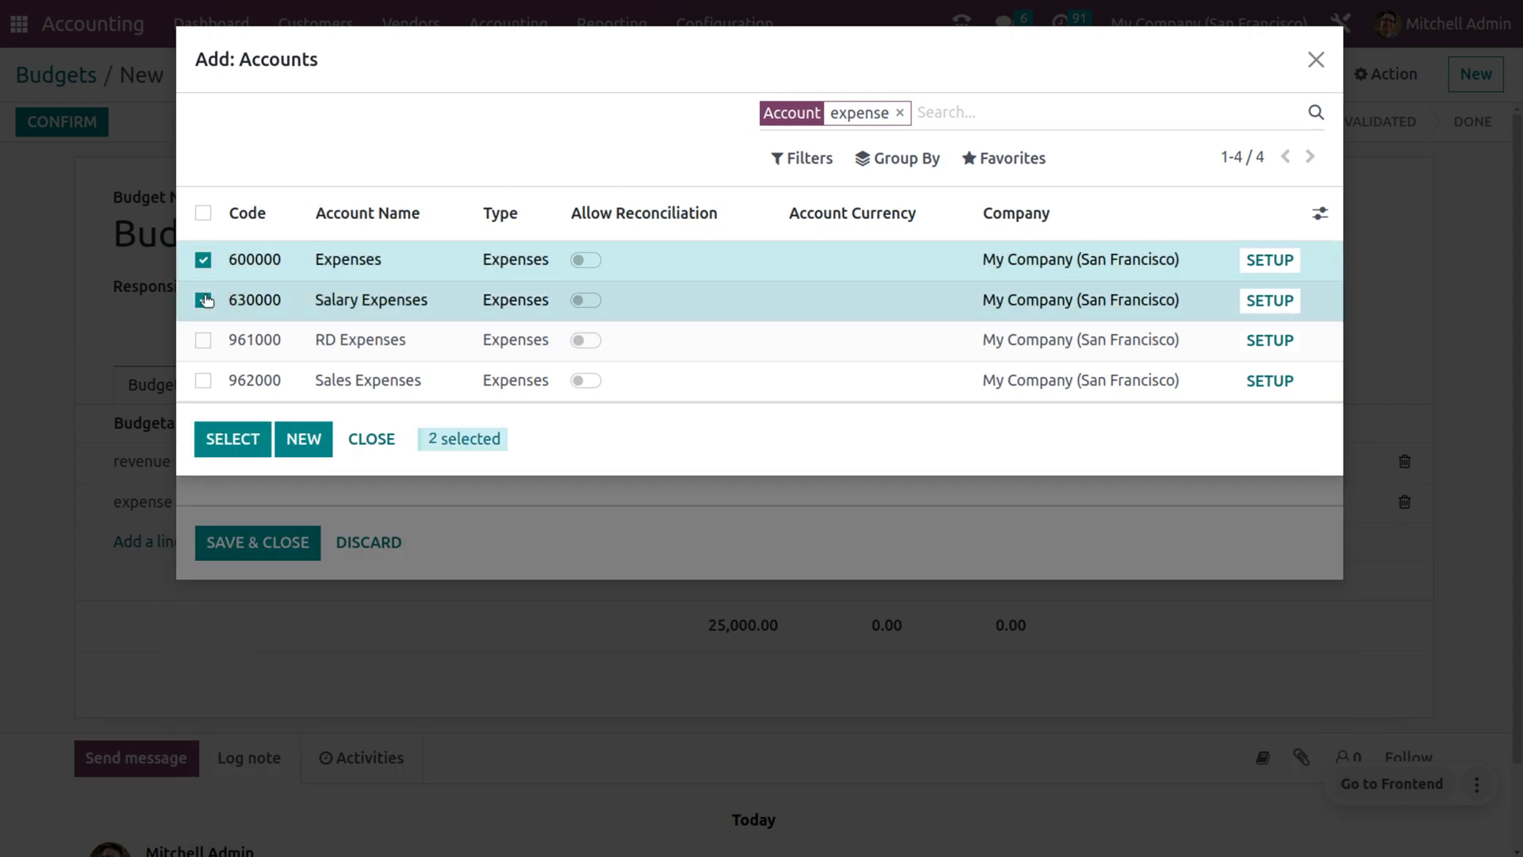
{"action": "left_click", "coordinate": [238, 439]}
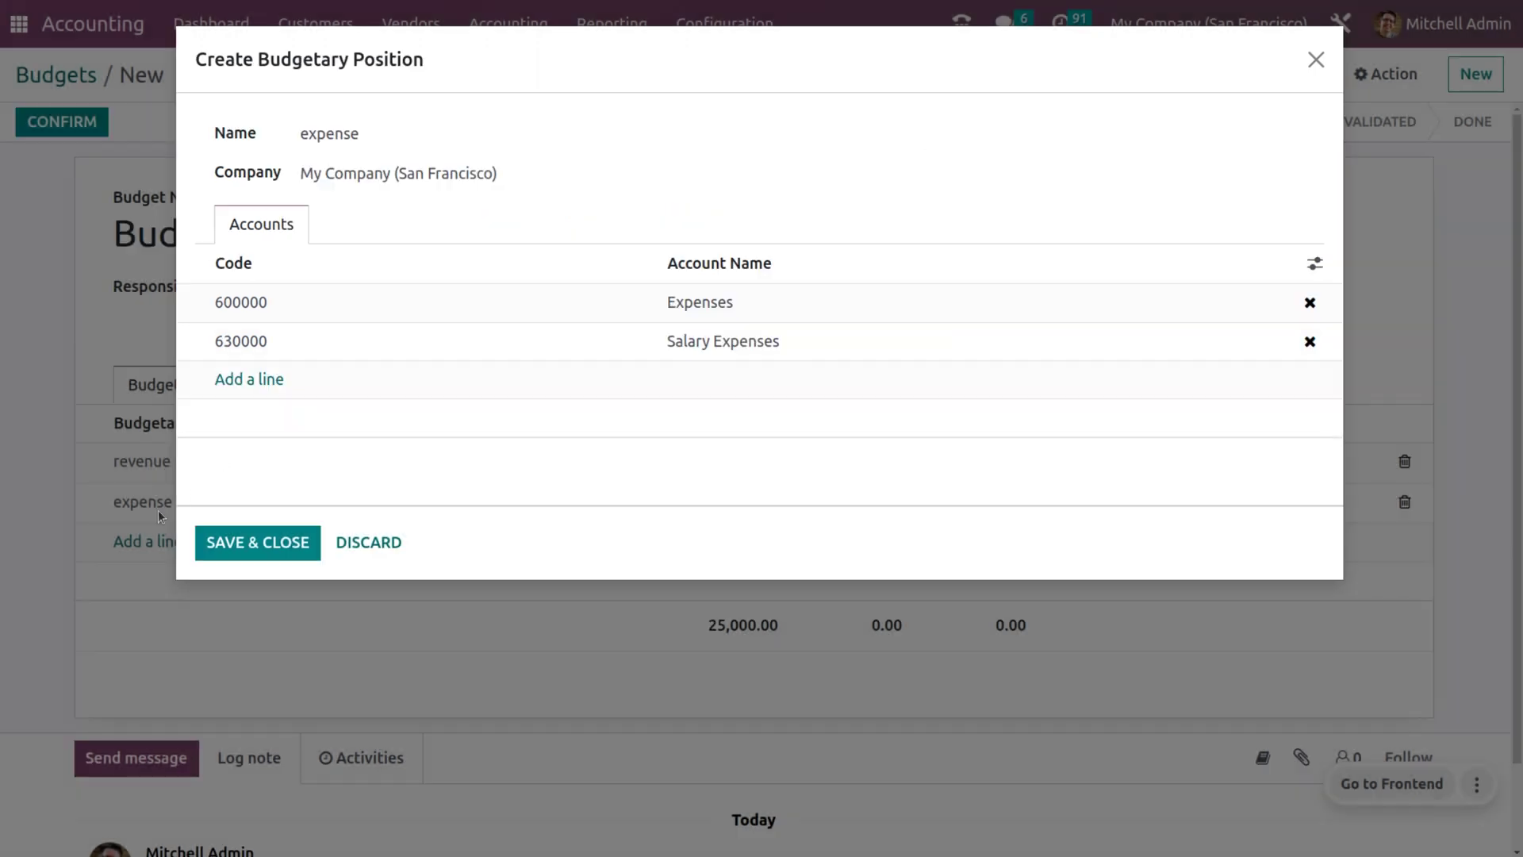
Step: Link account 611000 Purchase of Equipments to the expense budgetary position and save the position
{"action": "left_click", "coordinate": [232, 379]}
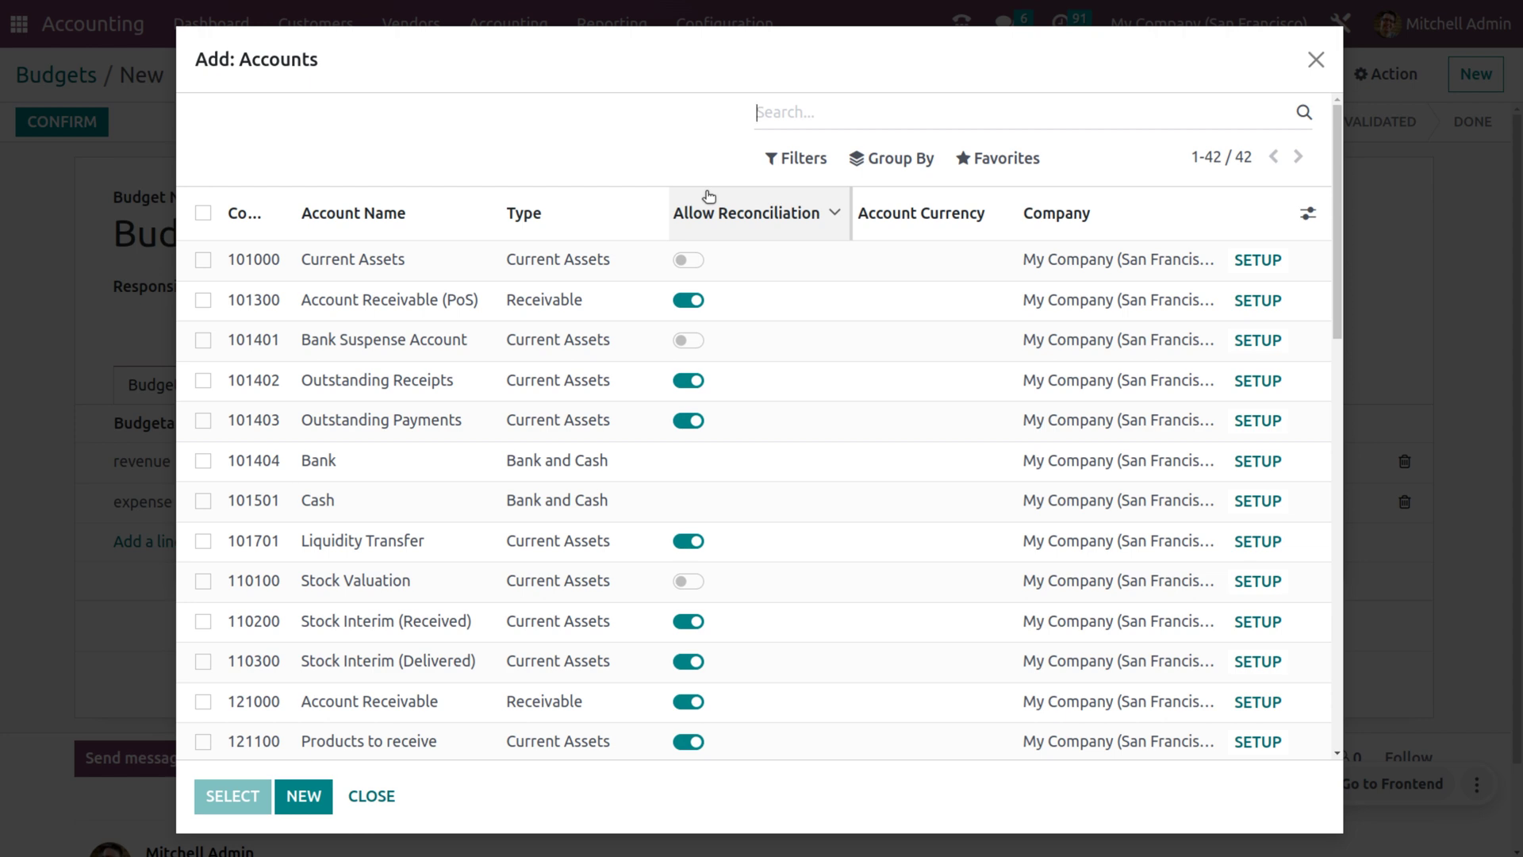
{"action": "type", "text": "equip"}
{"action": "key", "text": "Return"}
{"action": "left_click", "coordinate": [203, 260]}
{"action": "left_click", "coordinate": [229, 434]}
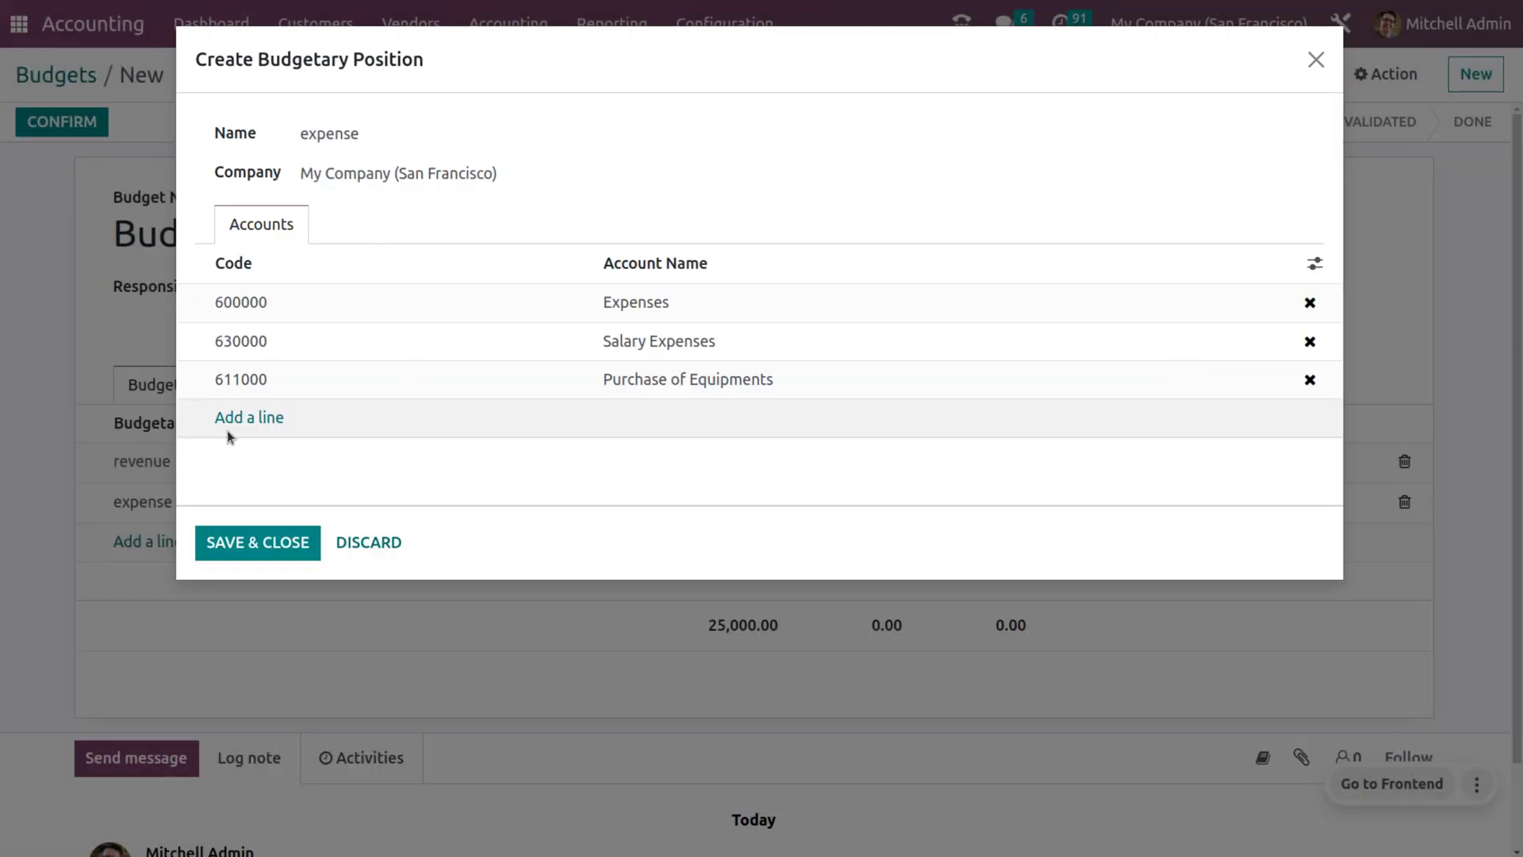
{"action": "left_click", "coordinate": [226, 543]}
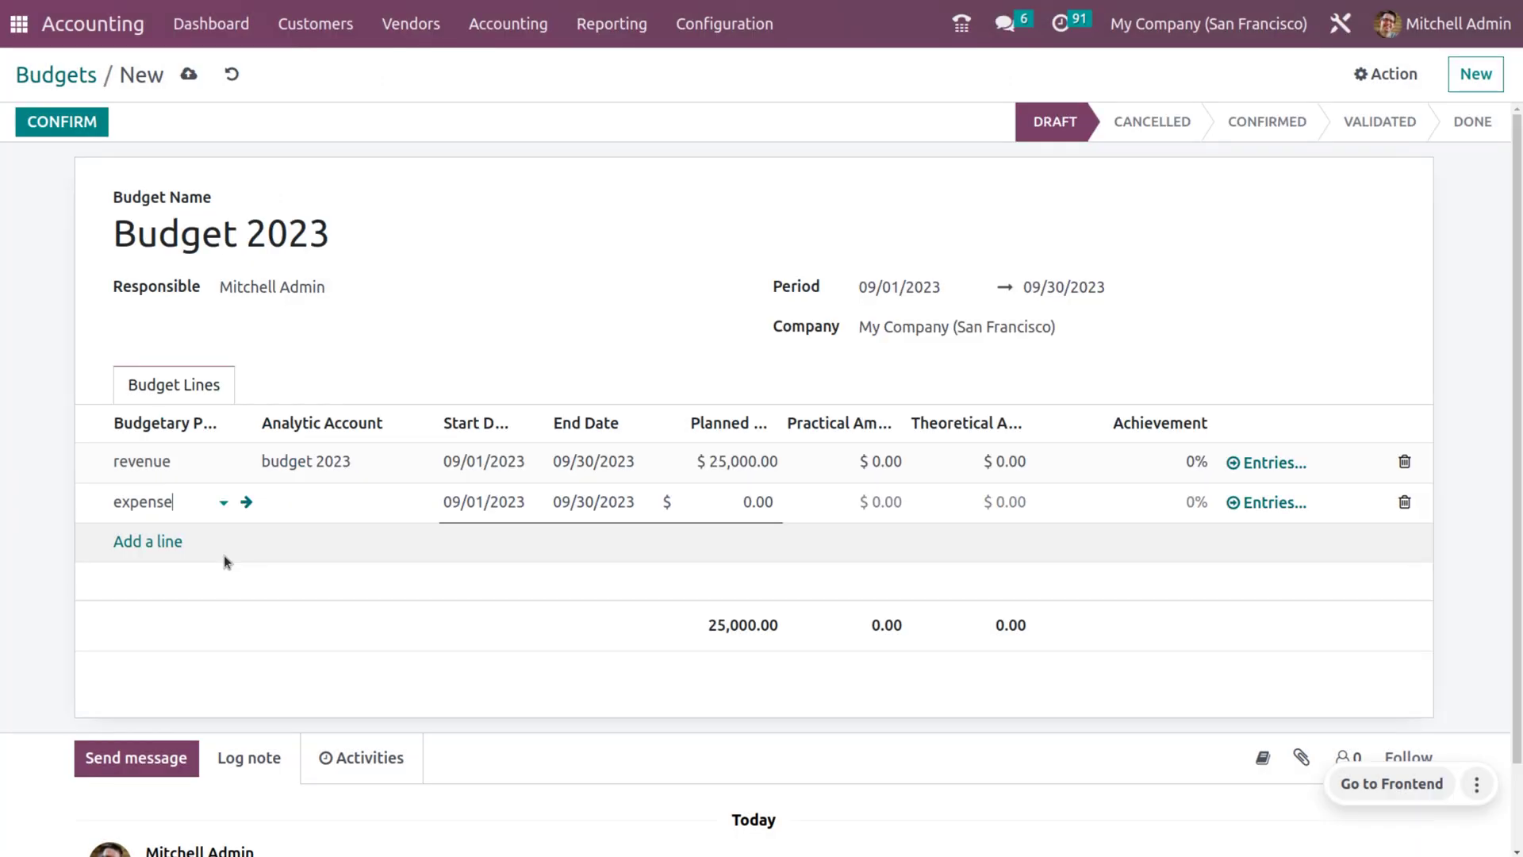
Step: Assign the analytic account budget 2023 to the expense budget line
{"action": "left_click", "coordinate": [379, 518]}
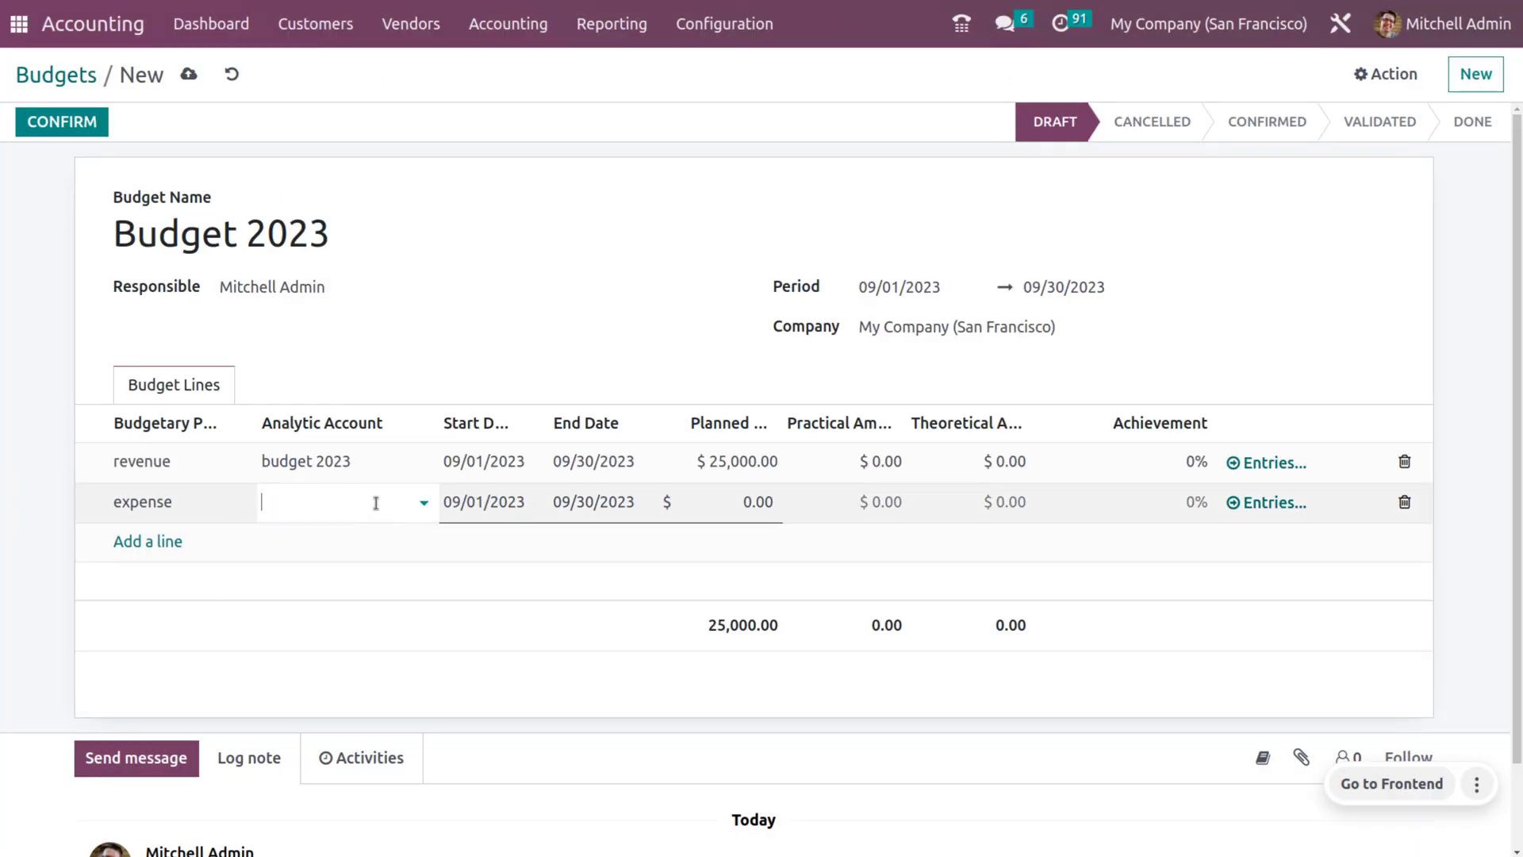
{"action": "left_click", "coordinate": [376, 503]}
{"action": "type", "text": "bu"}
{"action": "left_click", "coordinate": [323, 564]}
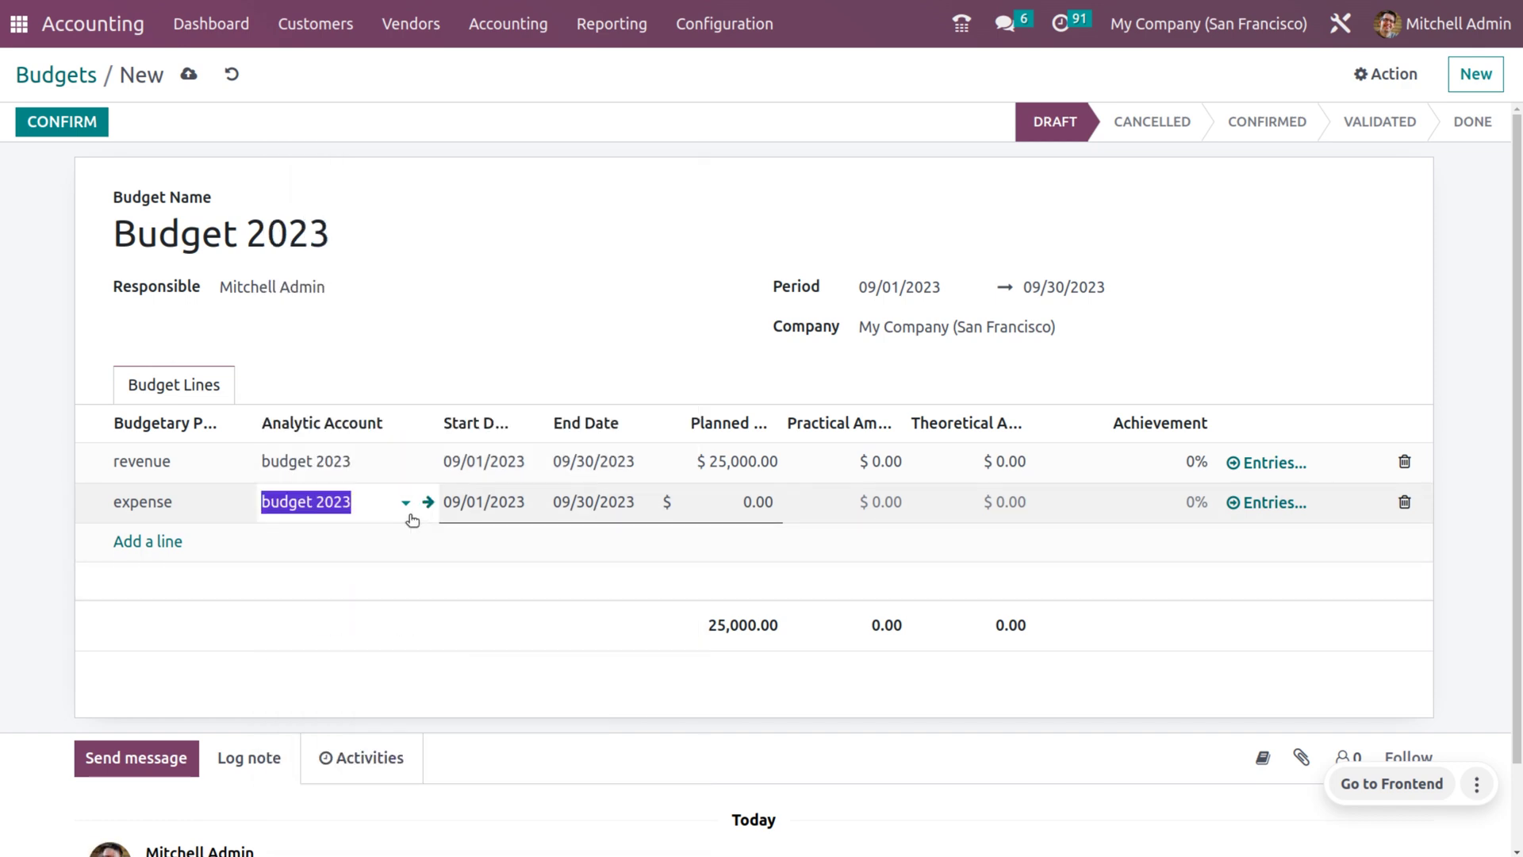
Step: Delete the duplicate revenue item with no planned amount from the expense line's analytic account, and open the expense item's budget
{"action": "left_click", "coordinate": [429, 503]}
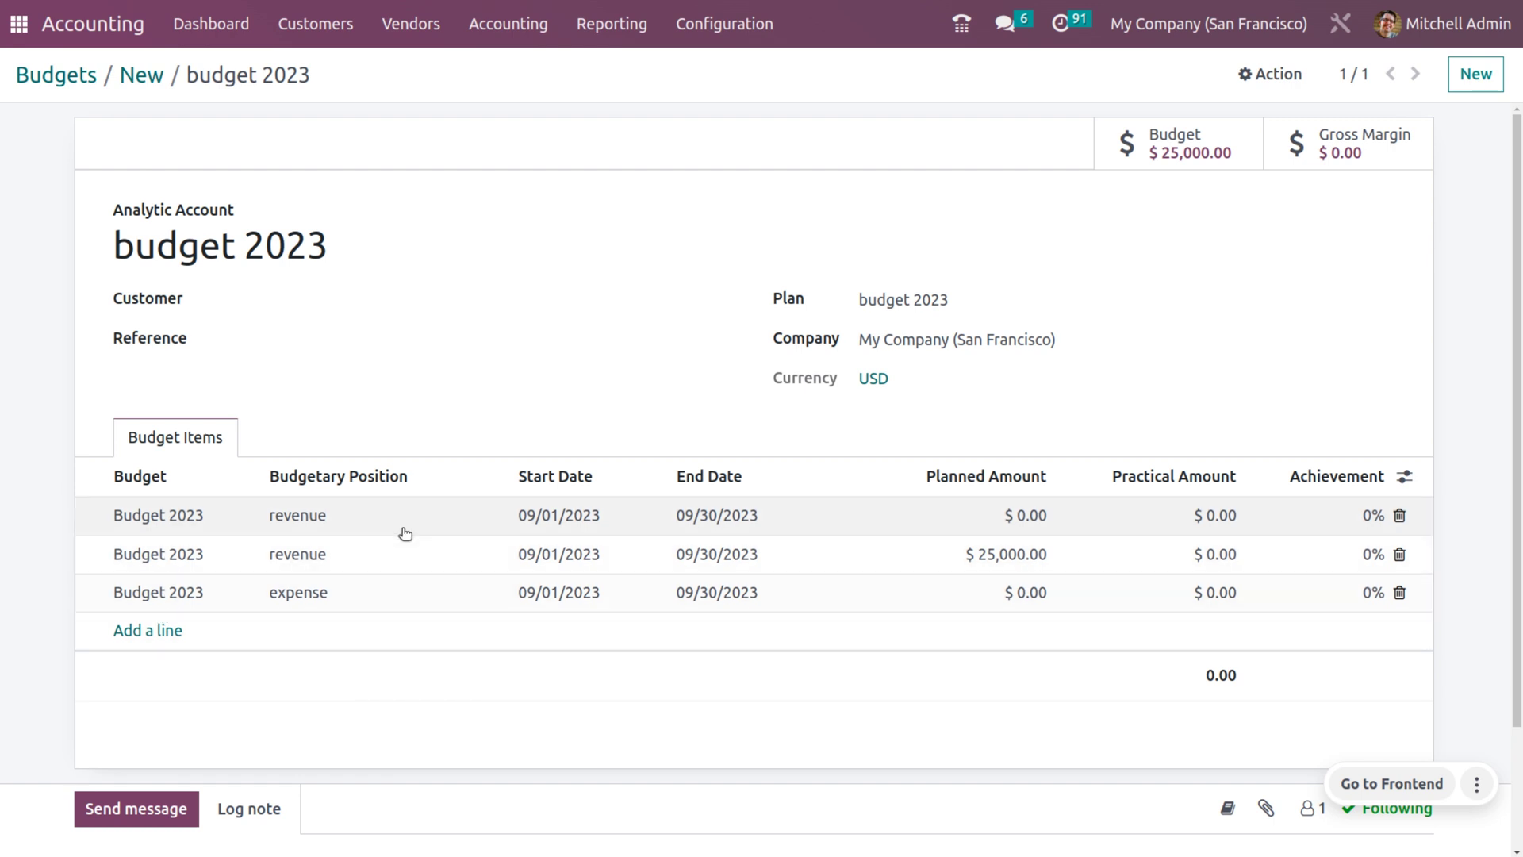
{"action": "left_click", "coordinate": [1400, 515]}
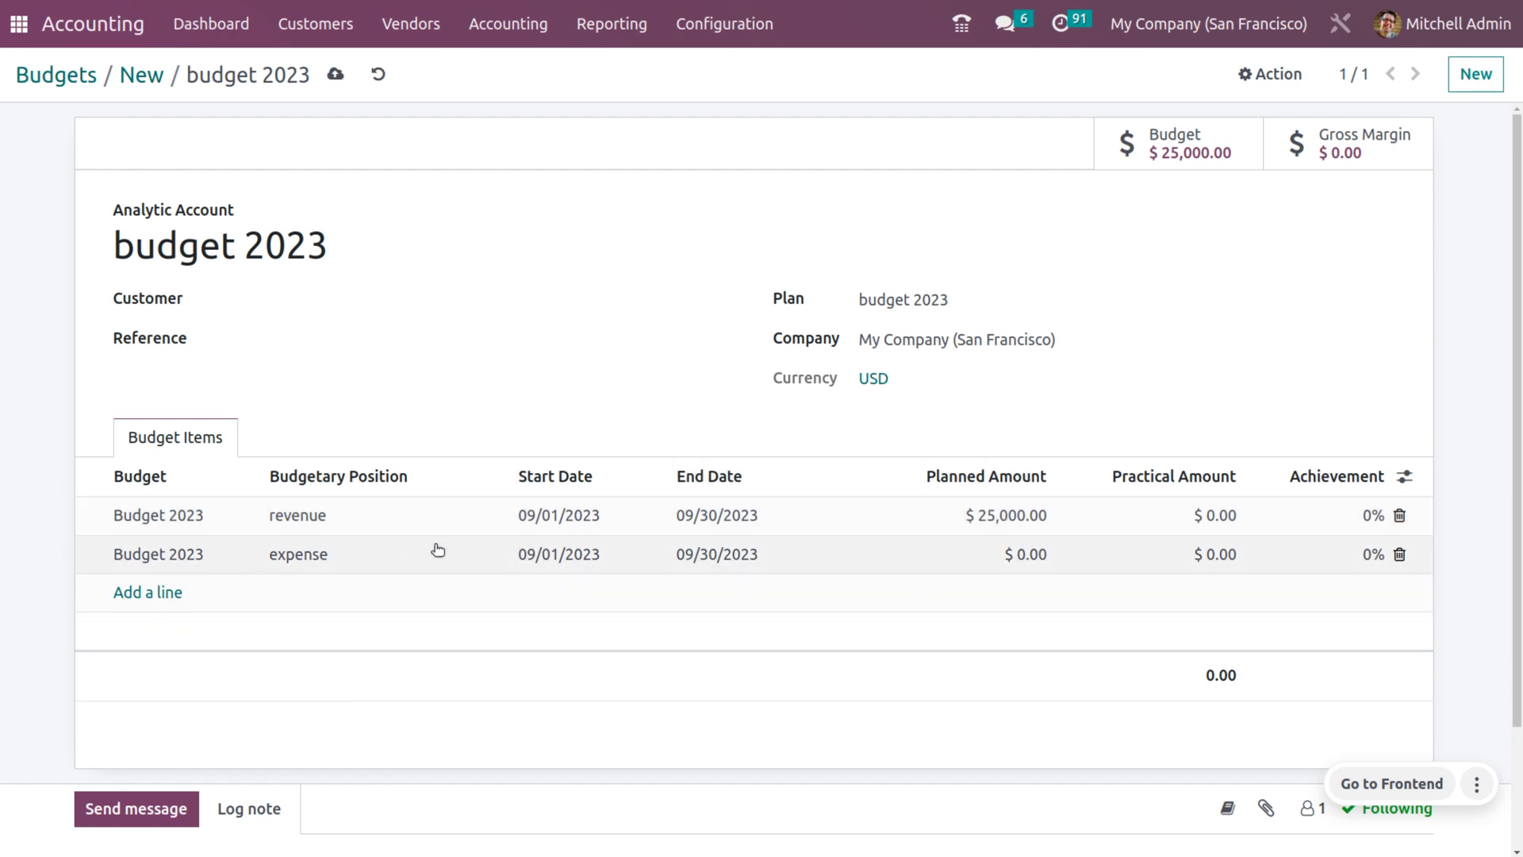
{"action": "left_click", "coordinate": [225, 553]}
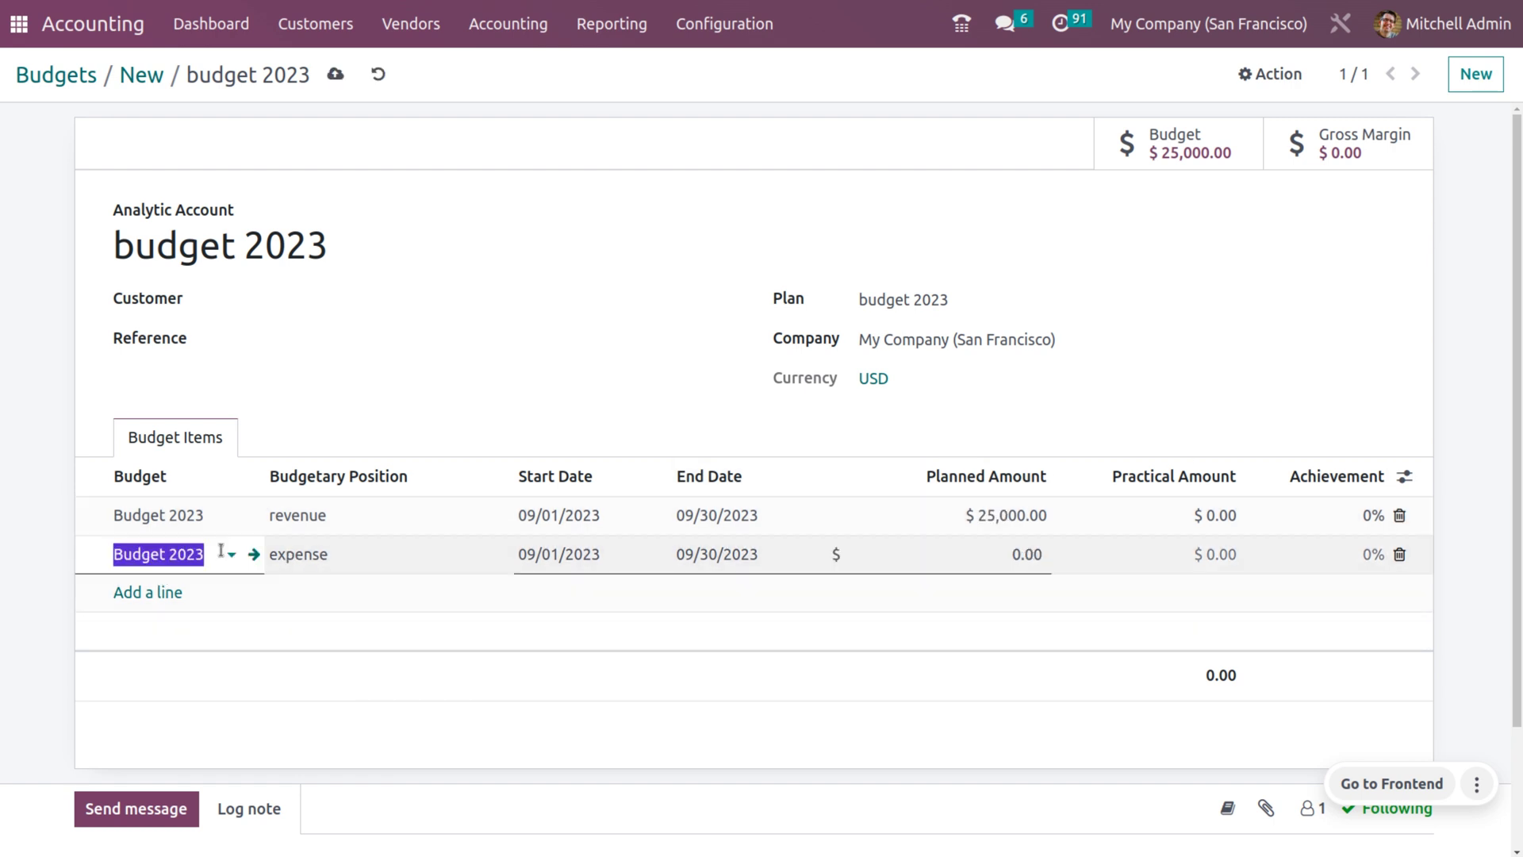
{"action": "left_click", "coordinate": [257, 555]}
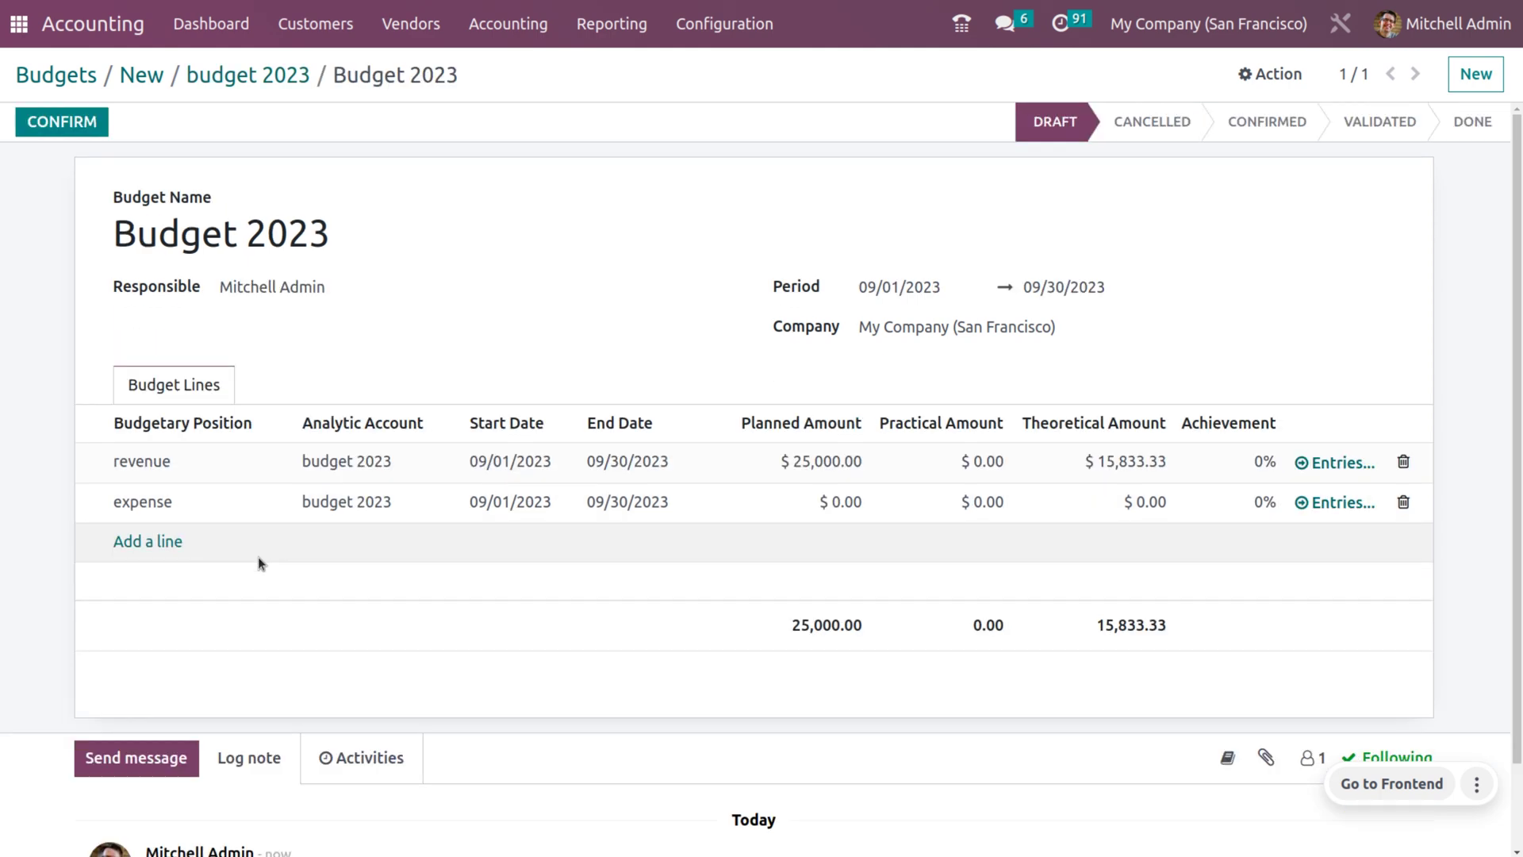
Step: Open the expense line's analytic account and go to its plan budget 2023
{"action": "left_click", "coordinate": [454, 502]}
{"action": "left_click", "coordinate": [456, 502]}
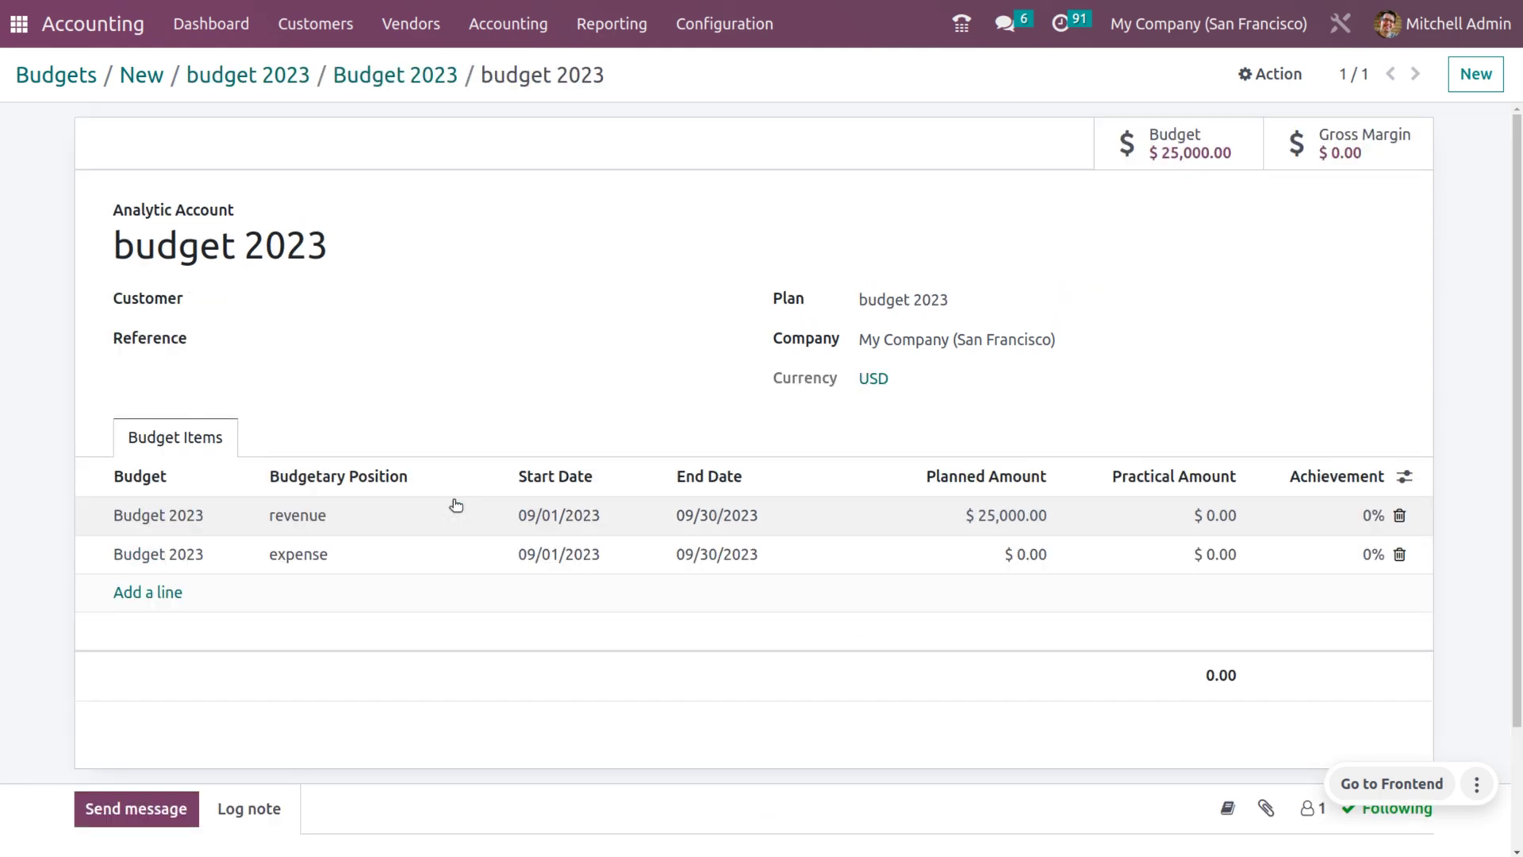
{"action": "left_click", "coordinate": [330, 557]}
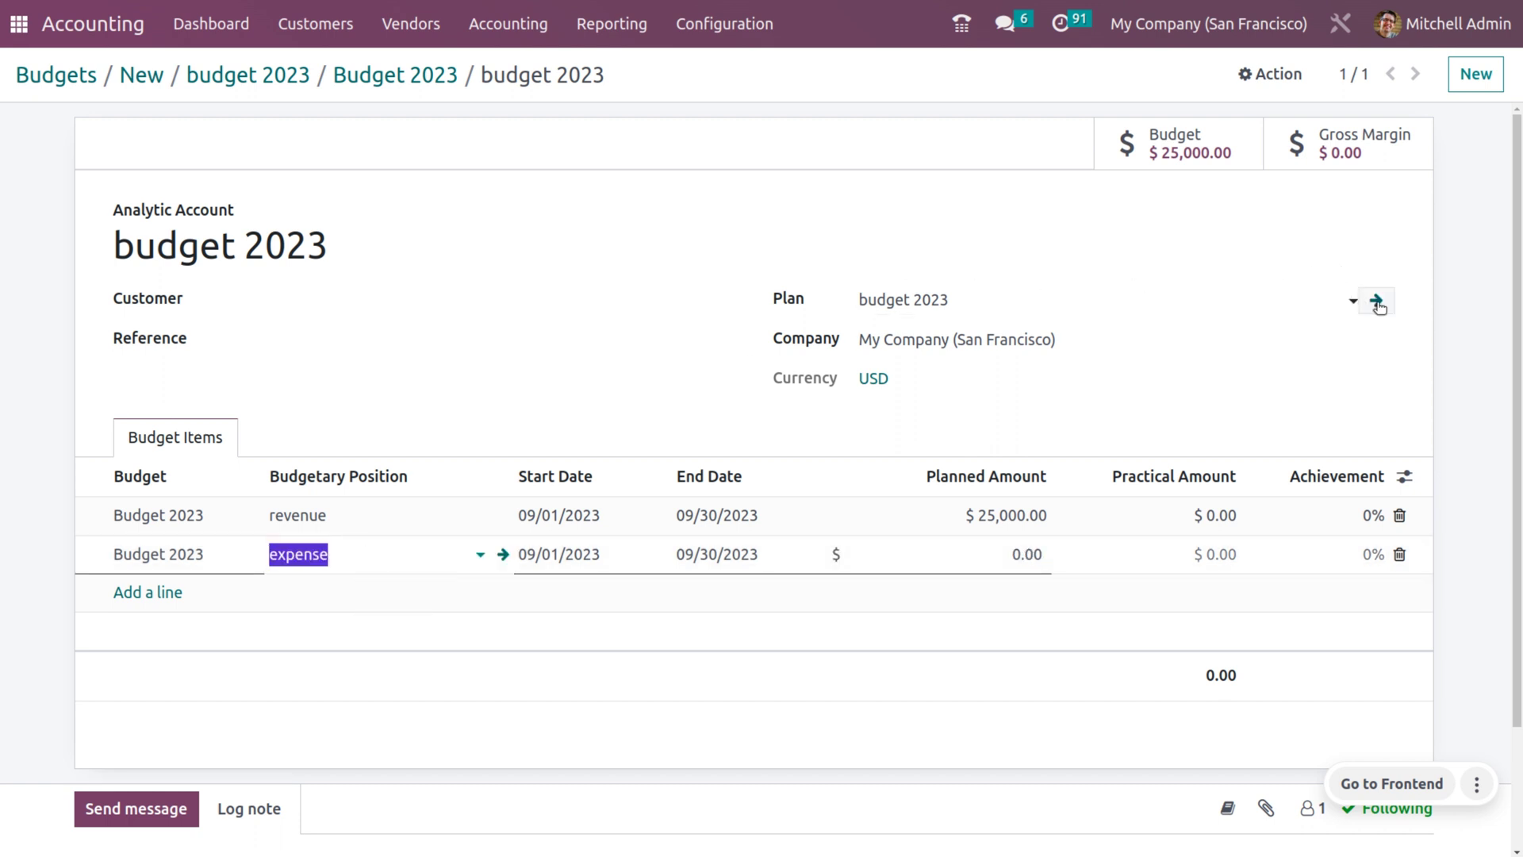
{"action": "left_click", "coordinate": [1376, 300]}
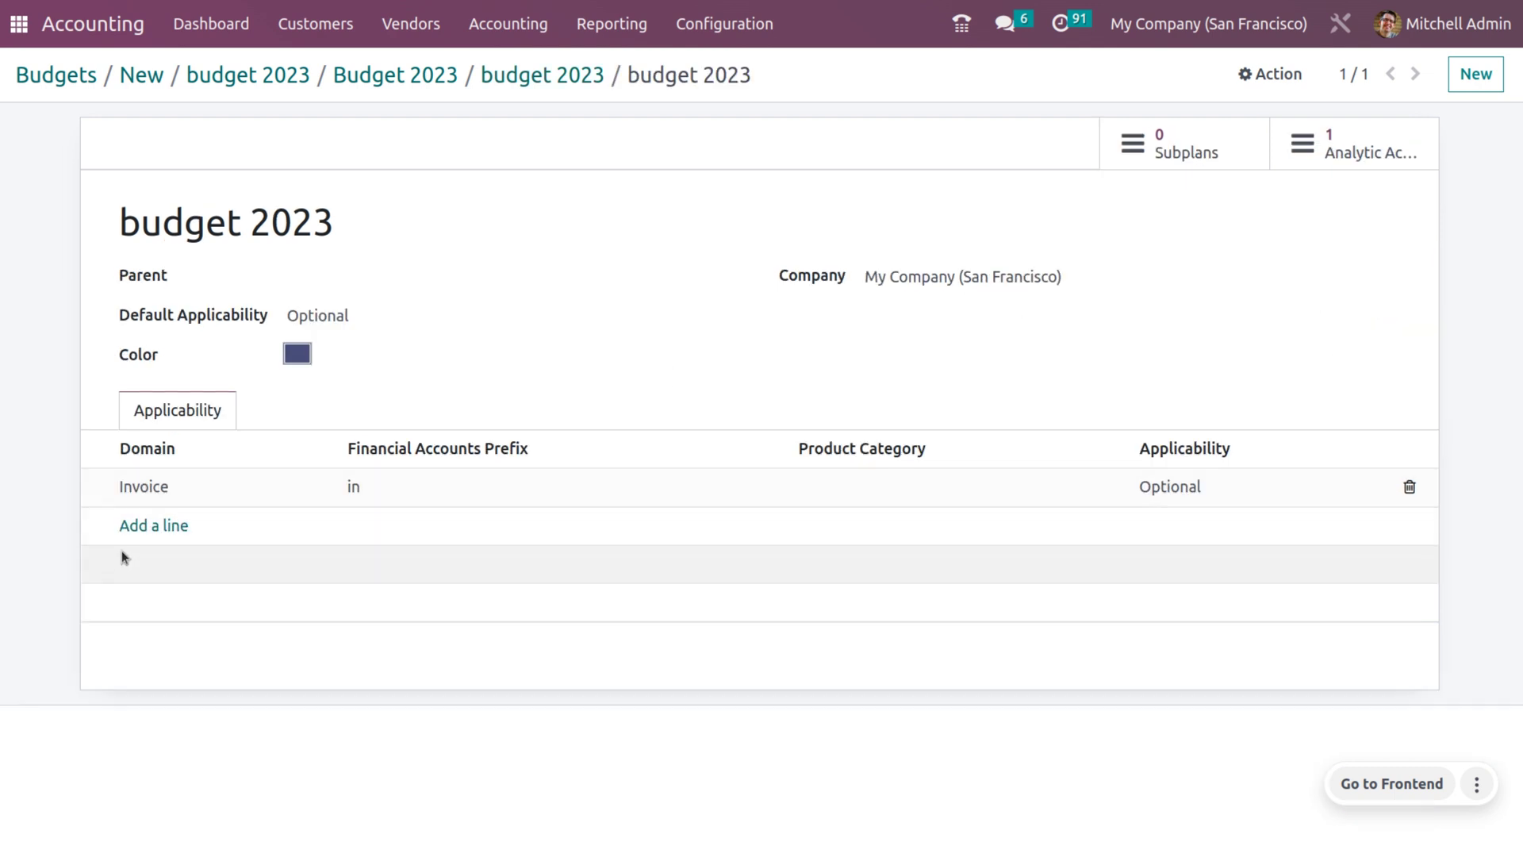
Step: Add a plan applicability line with domain Vendor Bill, financial accounts prefix "vb" and applicability Optional, save it and return to Budget 2023
{"action": "left_click", "coordinate": [146, 525]}
{"action": "left_click", "coordinate": [147, 527]}
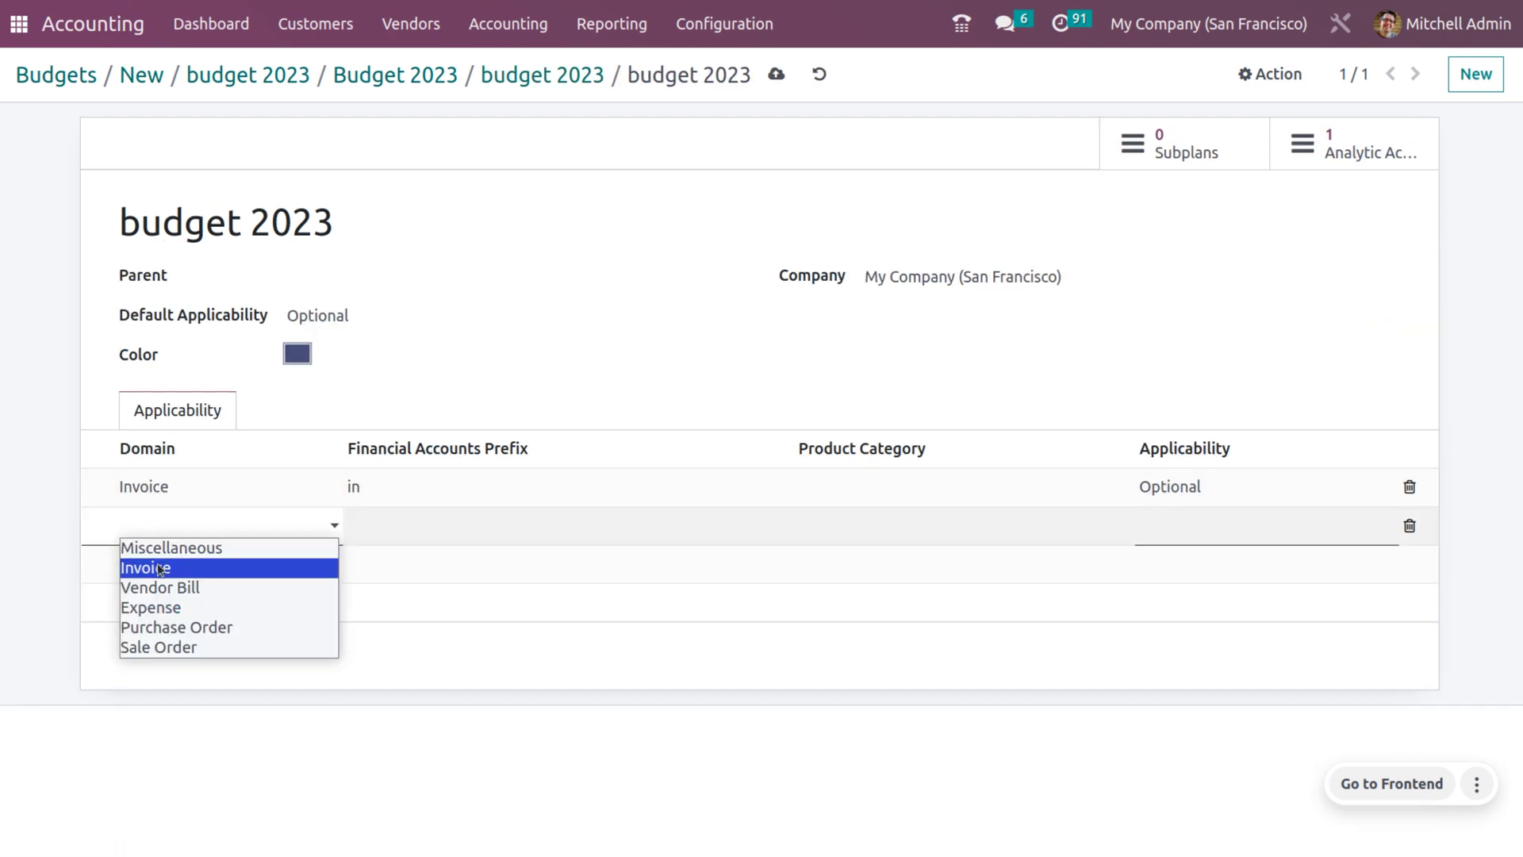
{"action": "left_click", "coordinate": [165, 587]}
{"action": "left_click", "coordinate": [445, 531]}
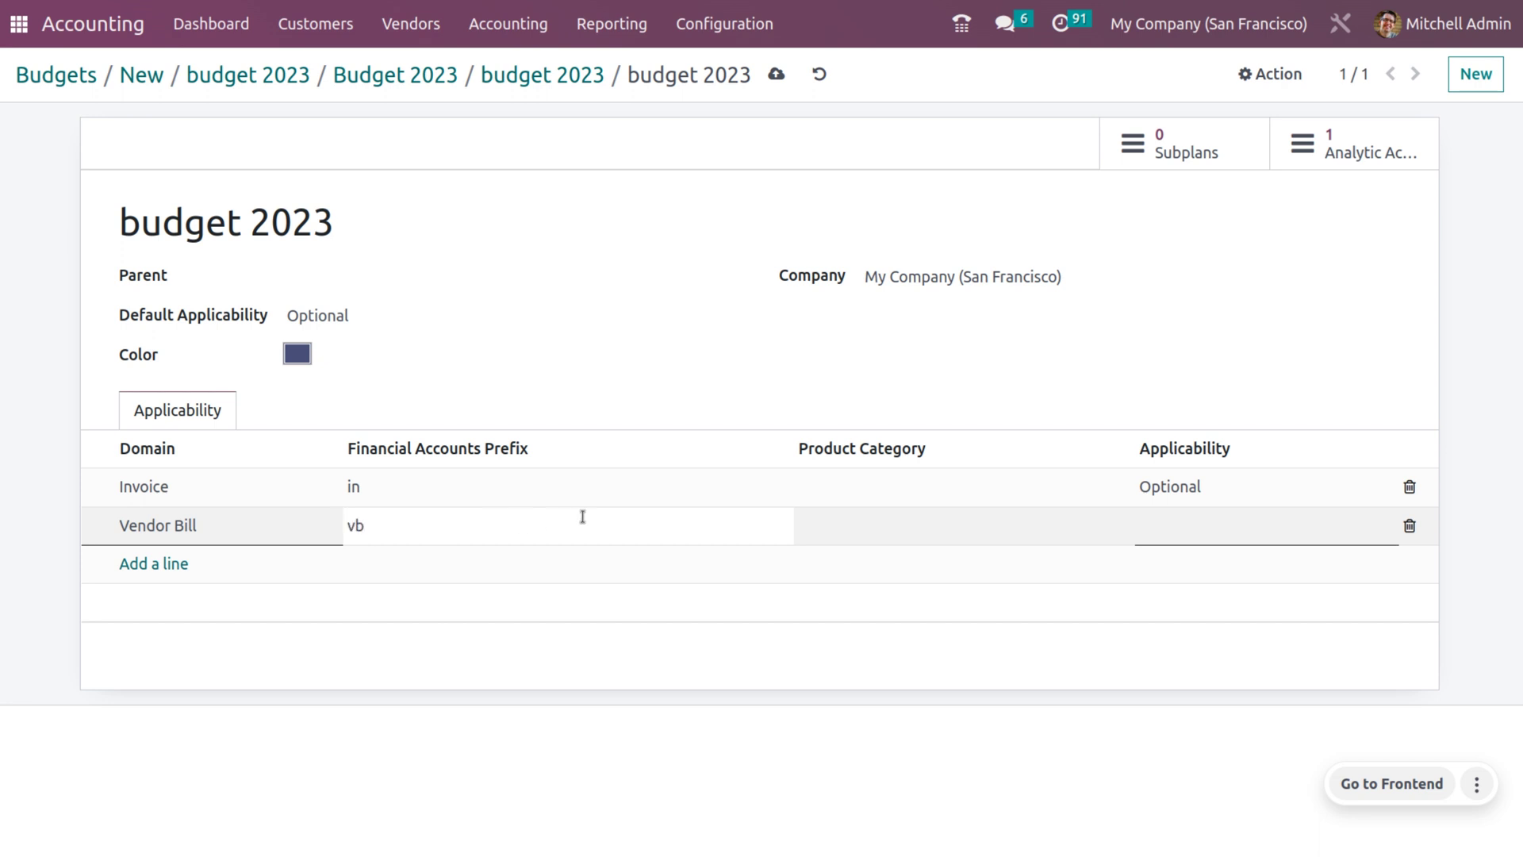
{"action": "left_click", "coordinate": [1203, 527]}
{"action": "left_click", "coordinate": [1161, 549]}
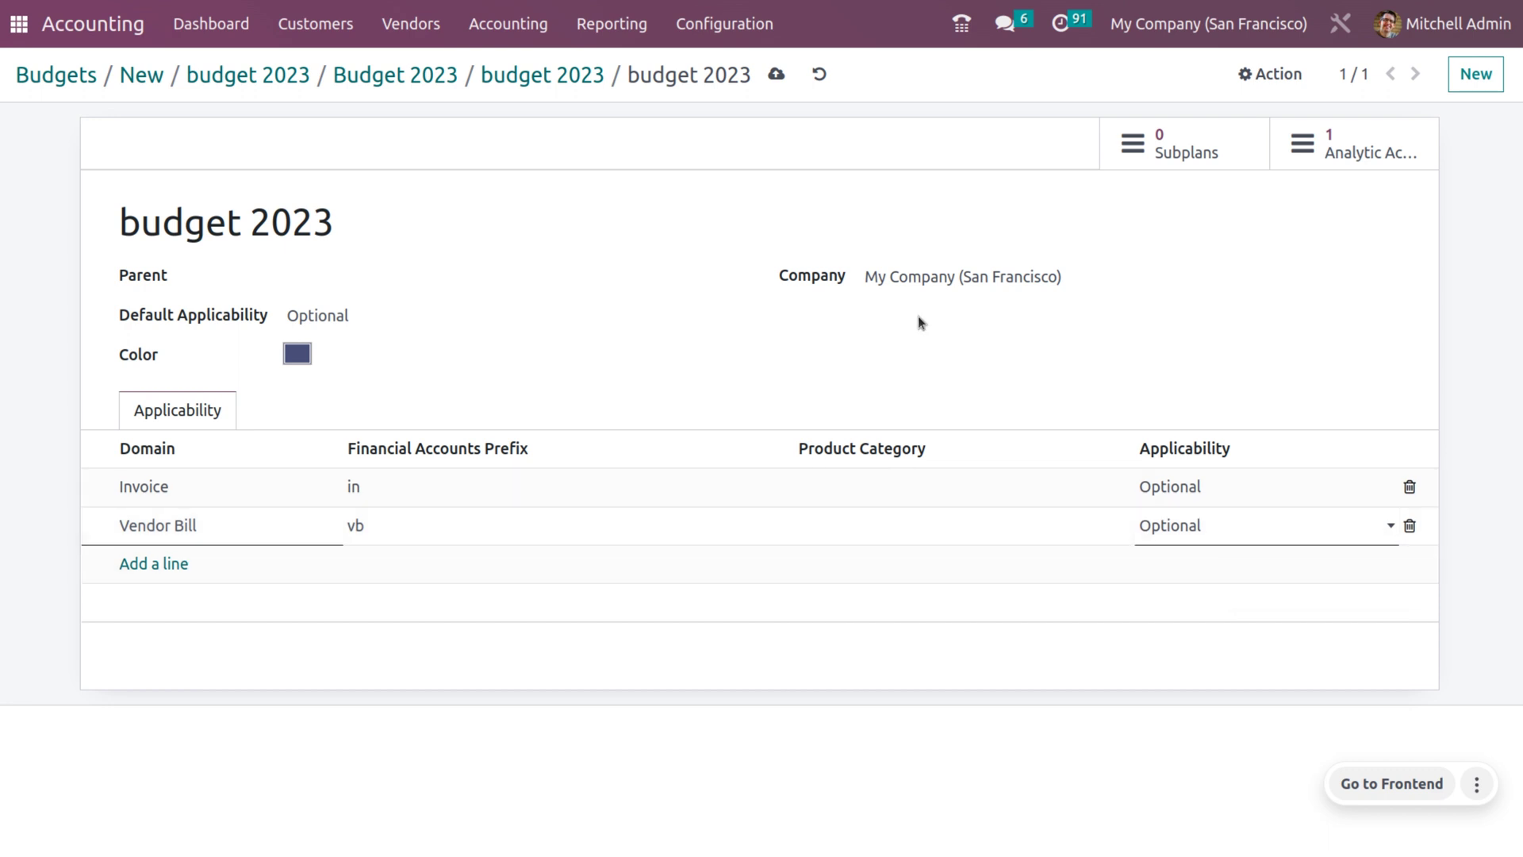
{"action": "left_click", "coordinate": [776, 75]}
{"action": "left_click", "coordinate": [502, 71]}
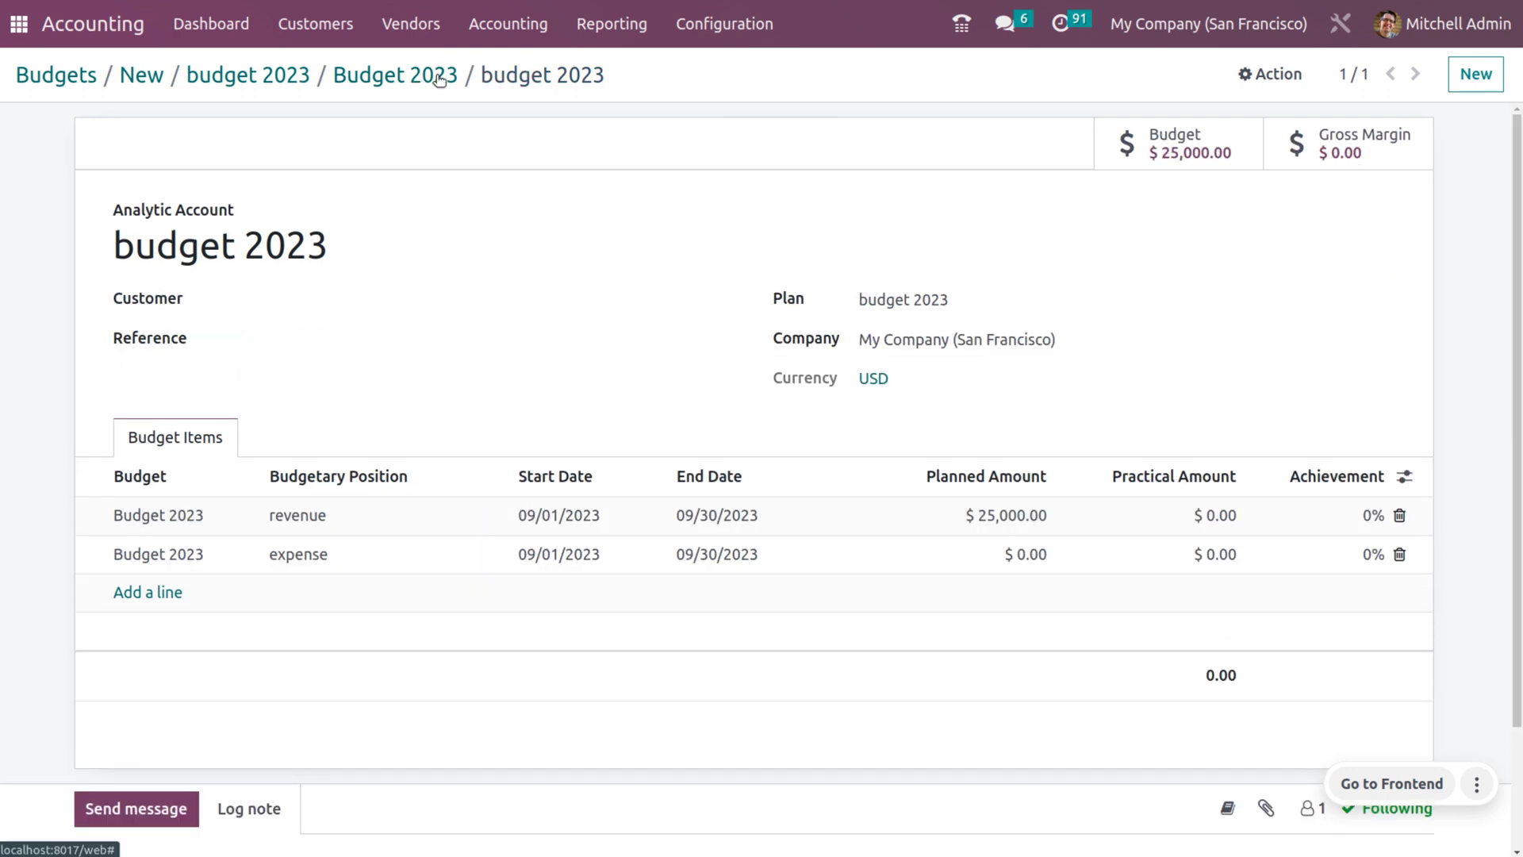
{"action": "left_click", "coordinate": [396, 75]}
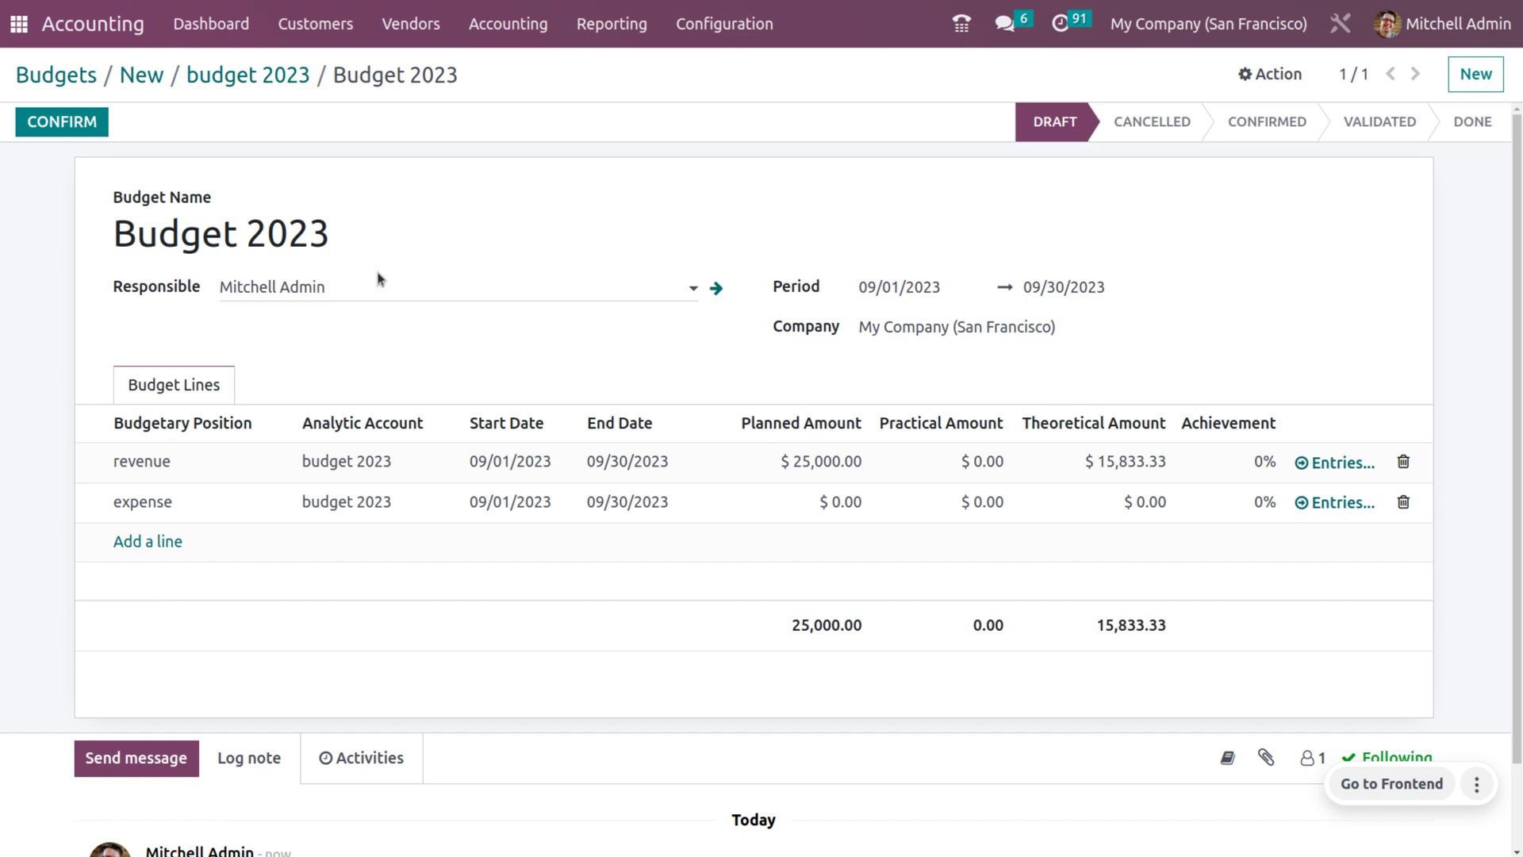
Step: Create a new customer invoice with Deco Addict as the customer
{"action": "left_click", "coordinate": [314, 24]}
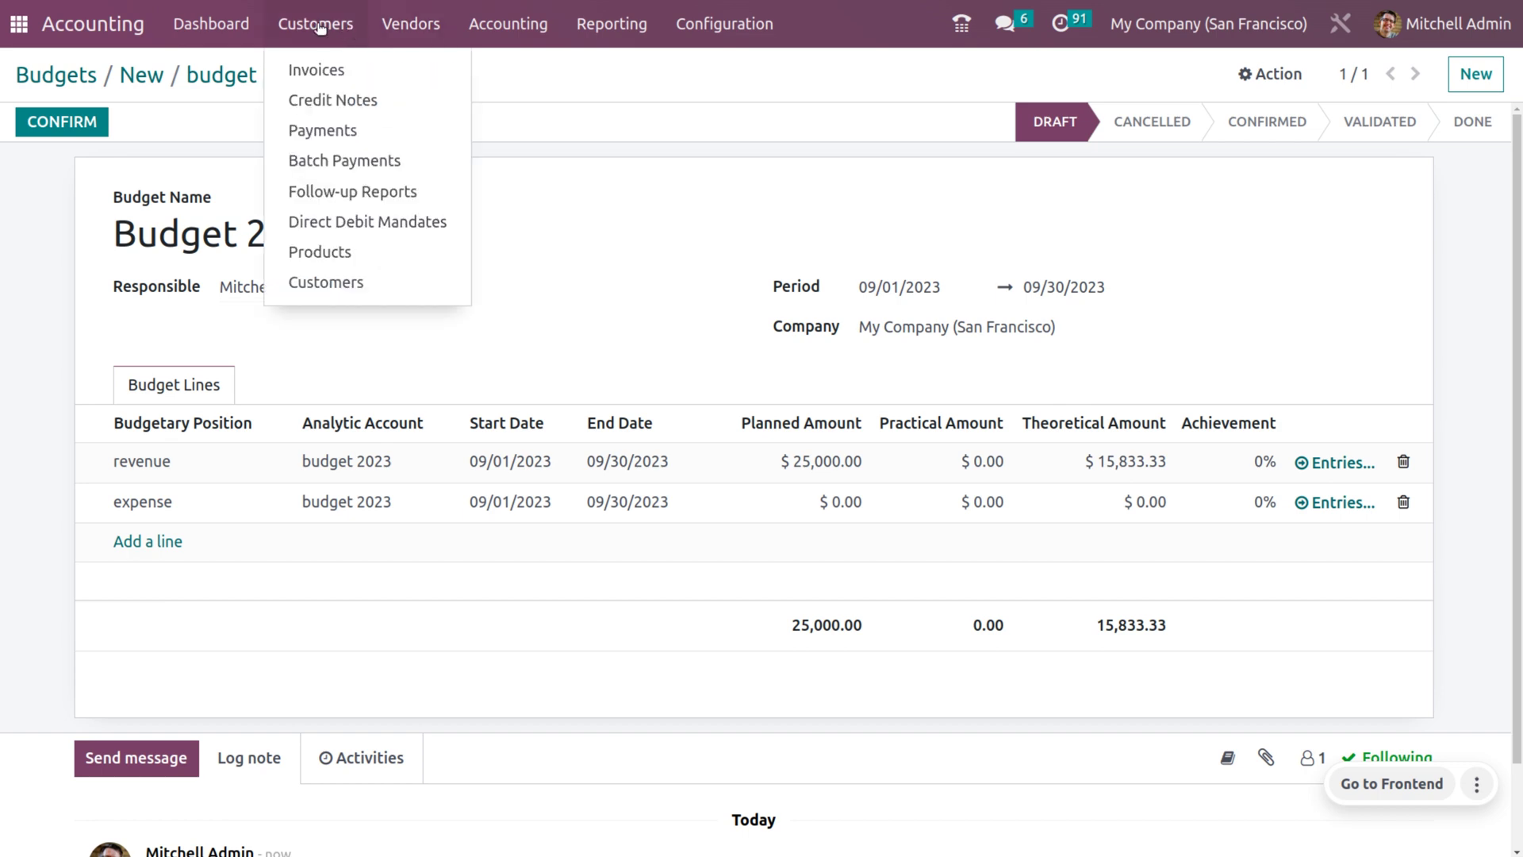
{"action": "left_click", "coordinate": [321, 70]}
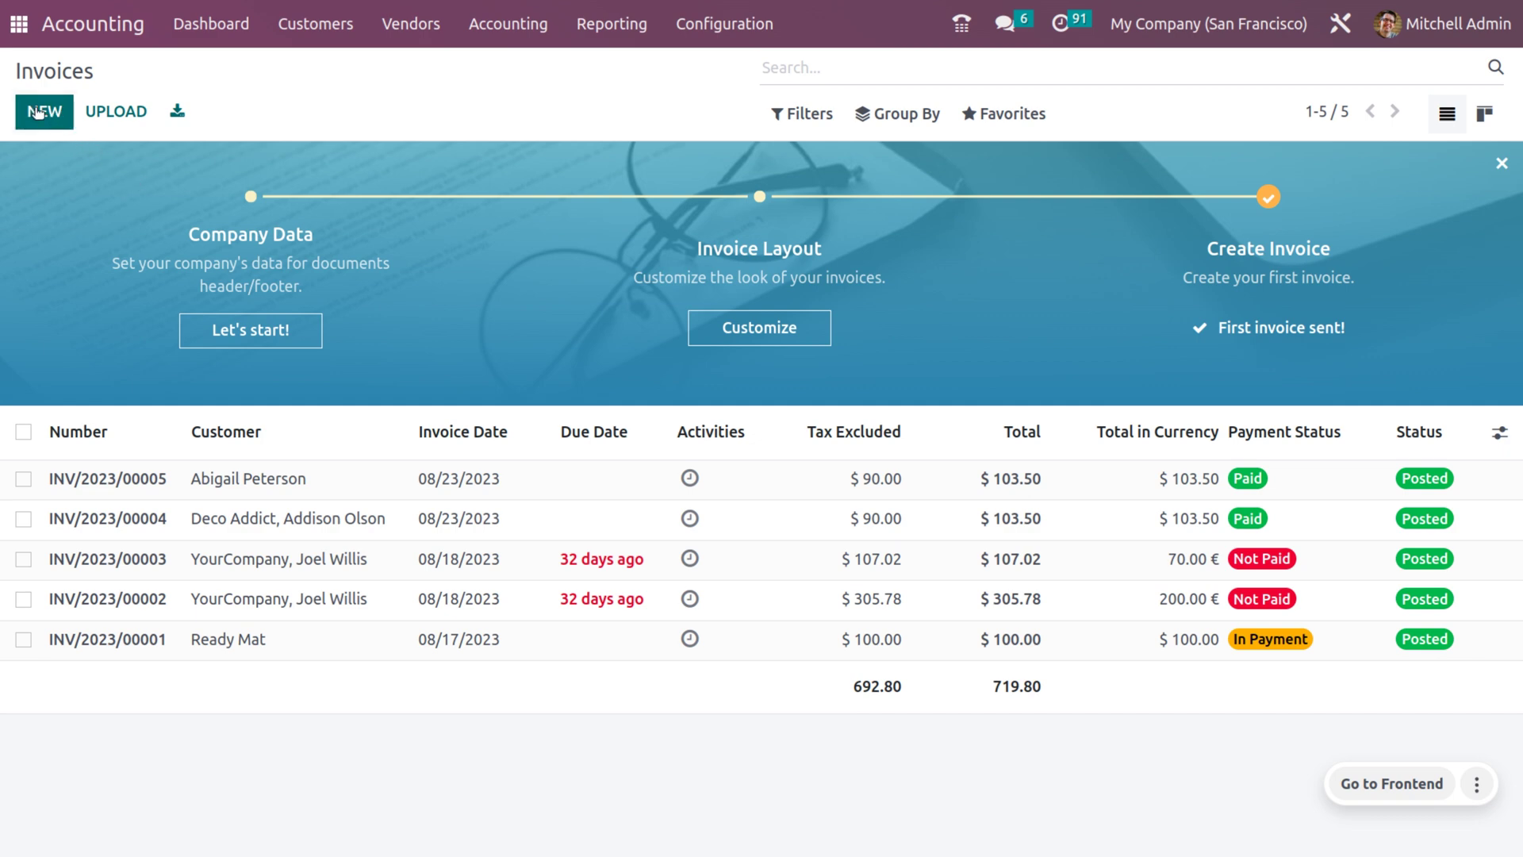
{"action": "left_click", "coordinate": [39, 112]}
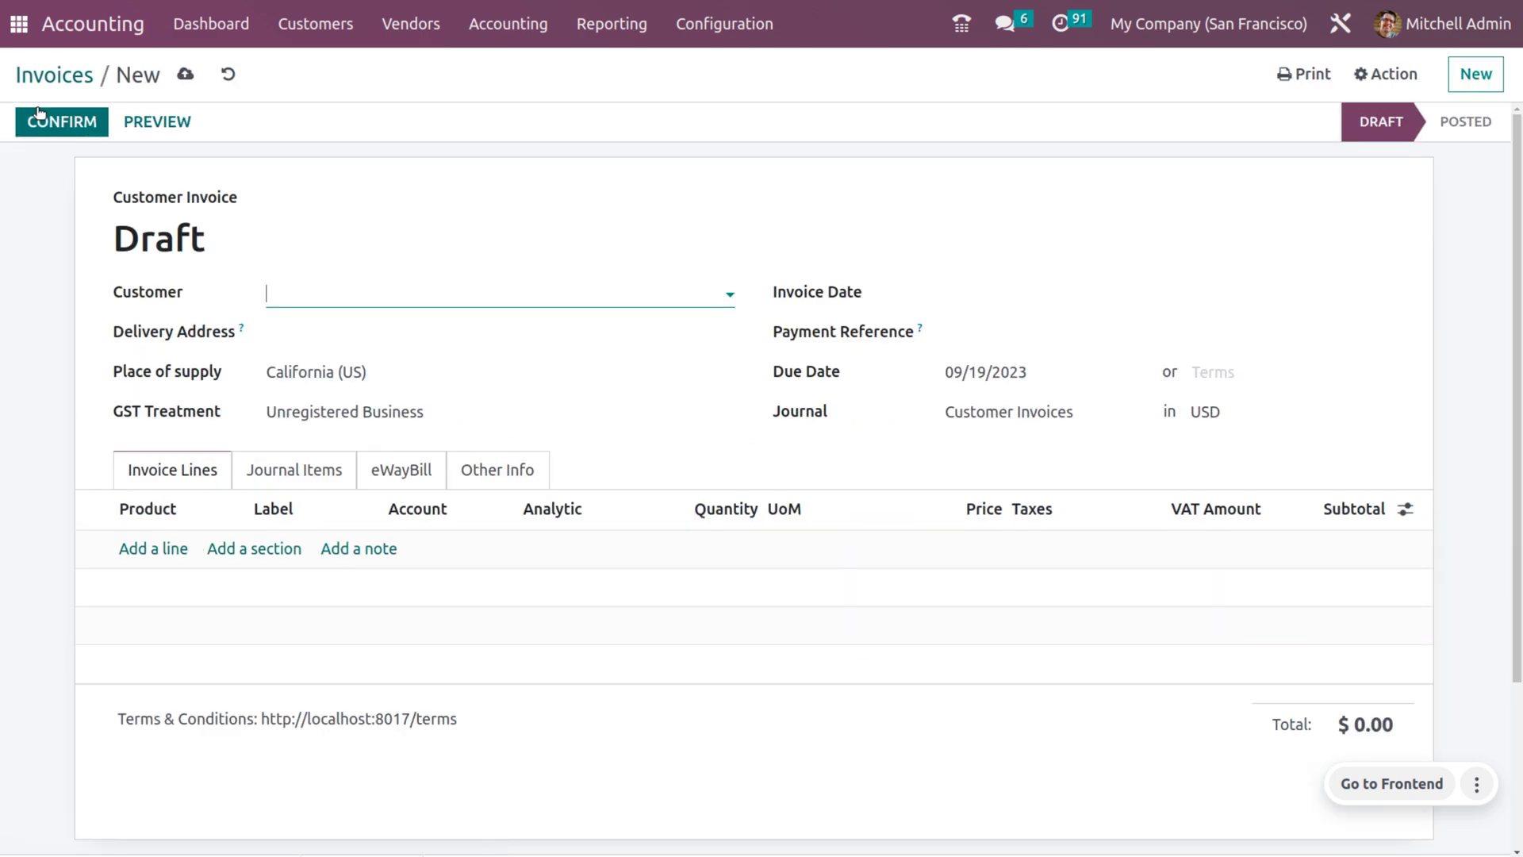
{"action": "left_click", "coordinate": [295, 297]}
{"action": "left_click", "coordinate": [358, 333]}
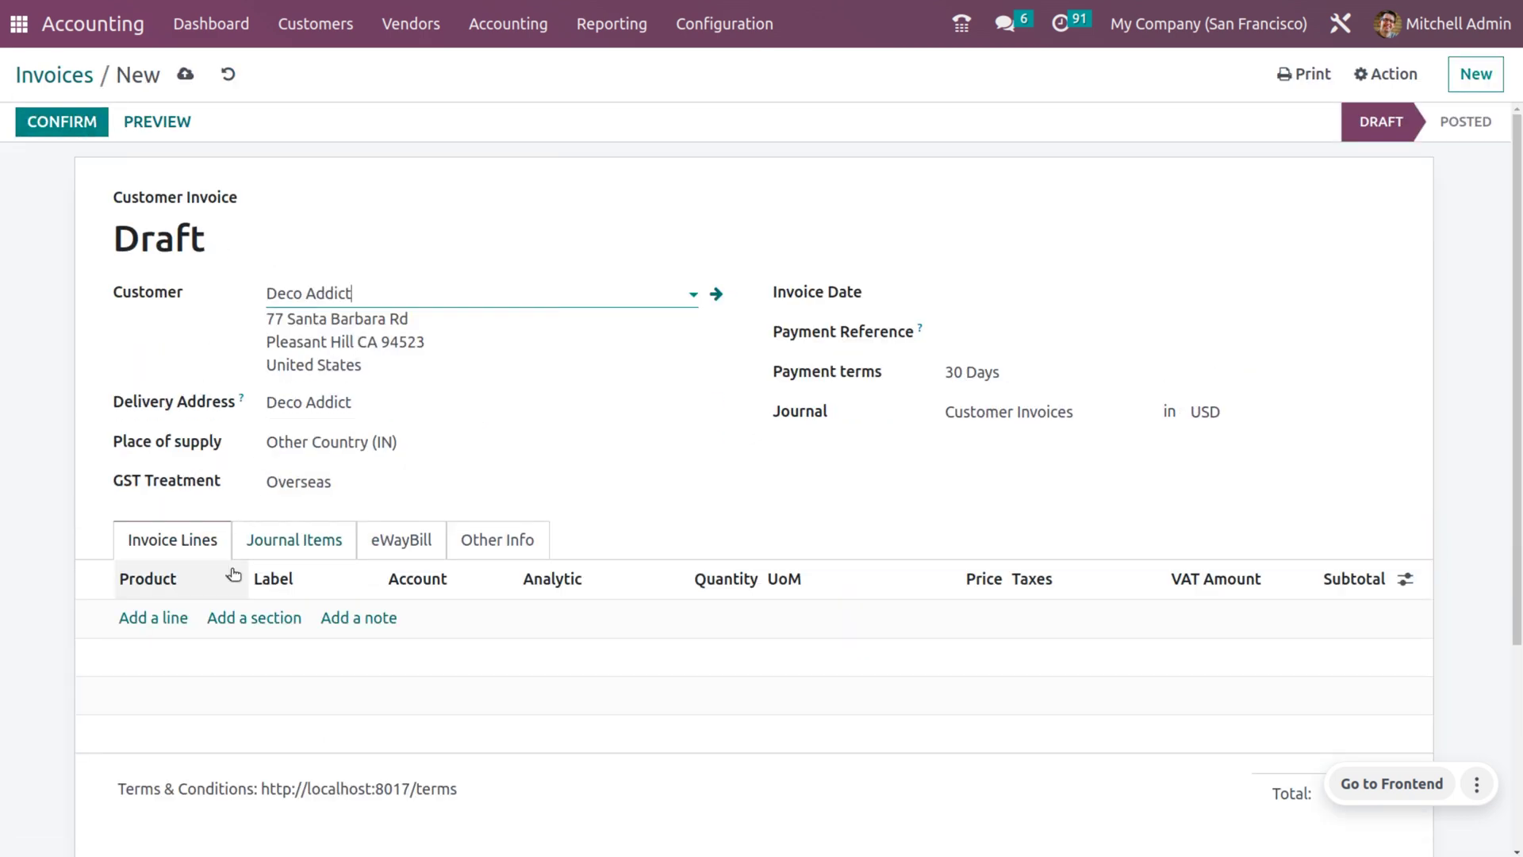
Step: Add an invoice line for the product DESK0006 Customizable Desk (Custom, Black), picked from the full product list
{"action": "left_click", "coordinate": [159, 619]}
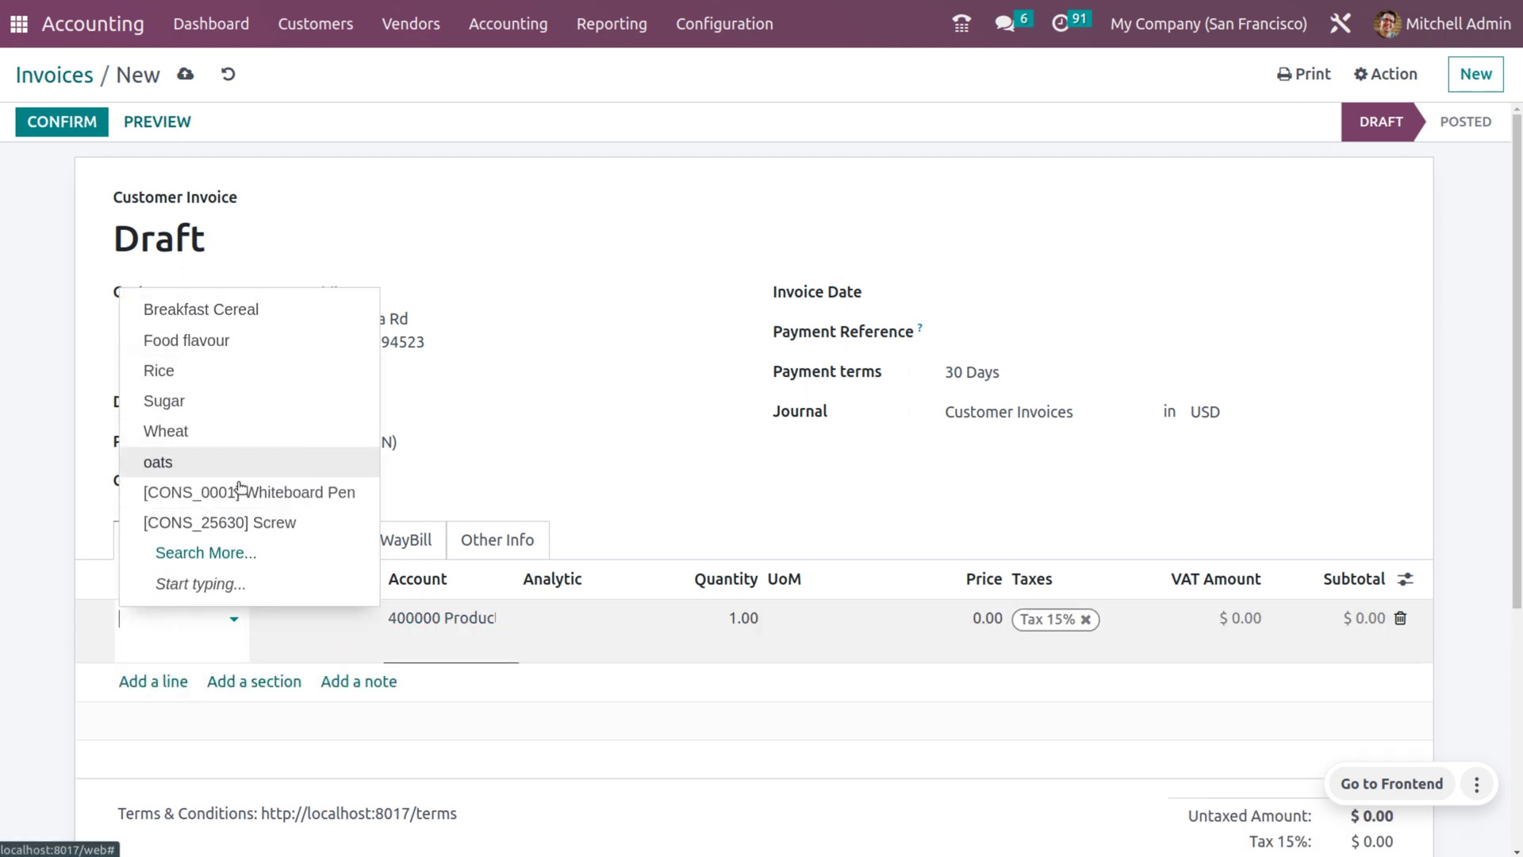
{"action": "left_click", "coordinate": [238, 555]}
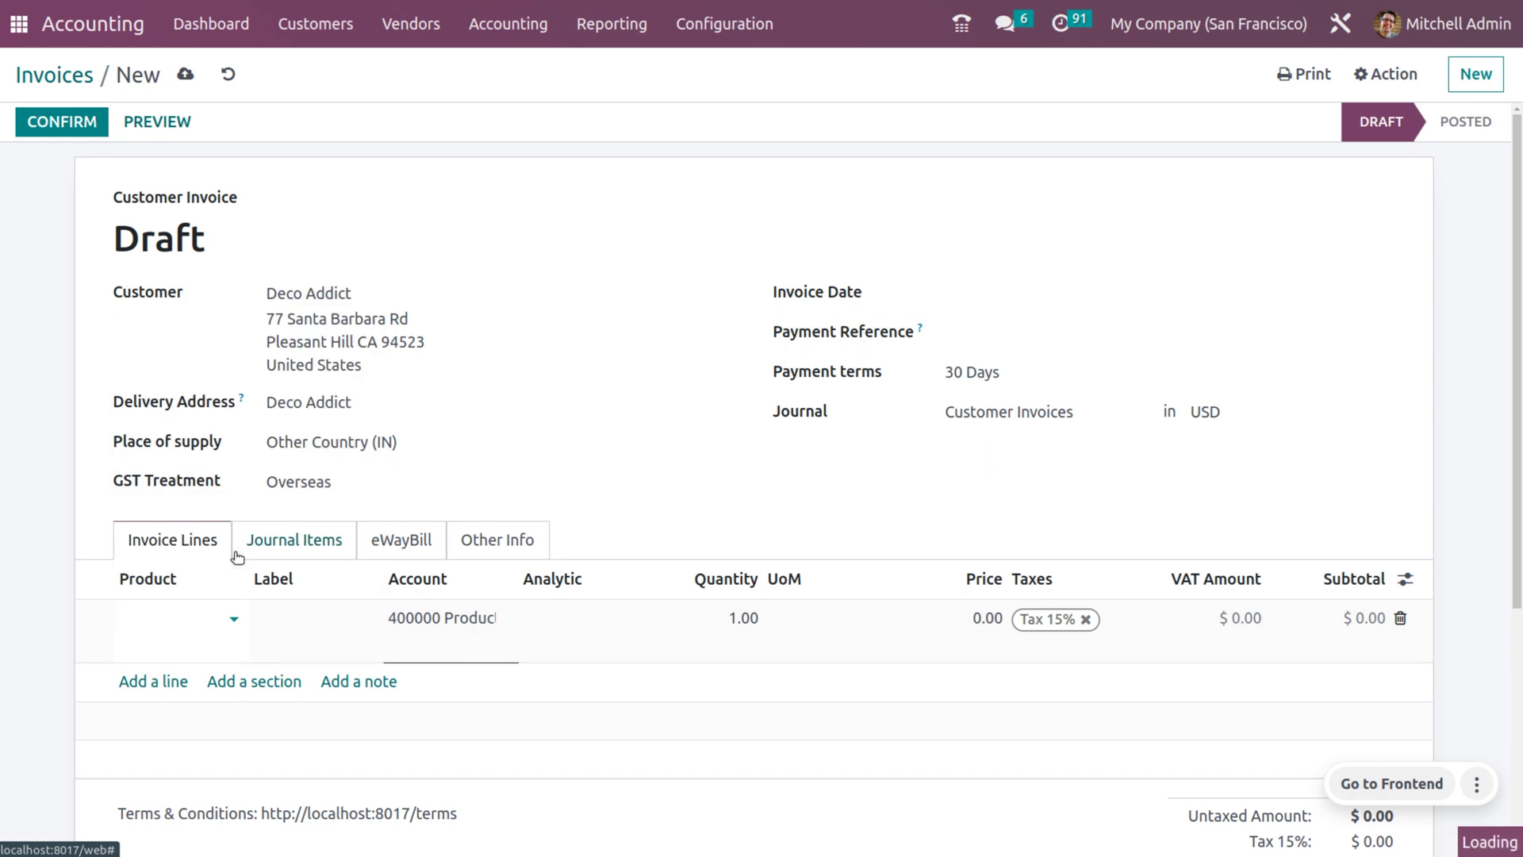
{"action": "scroll", "coordinate": [474, 594], "scroll_direction": "down", "scroll_amount": 6}
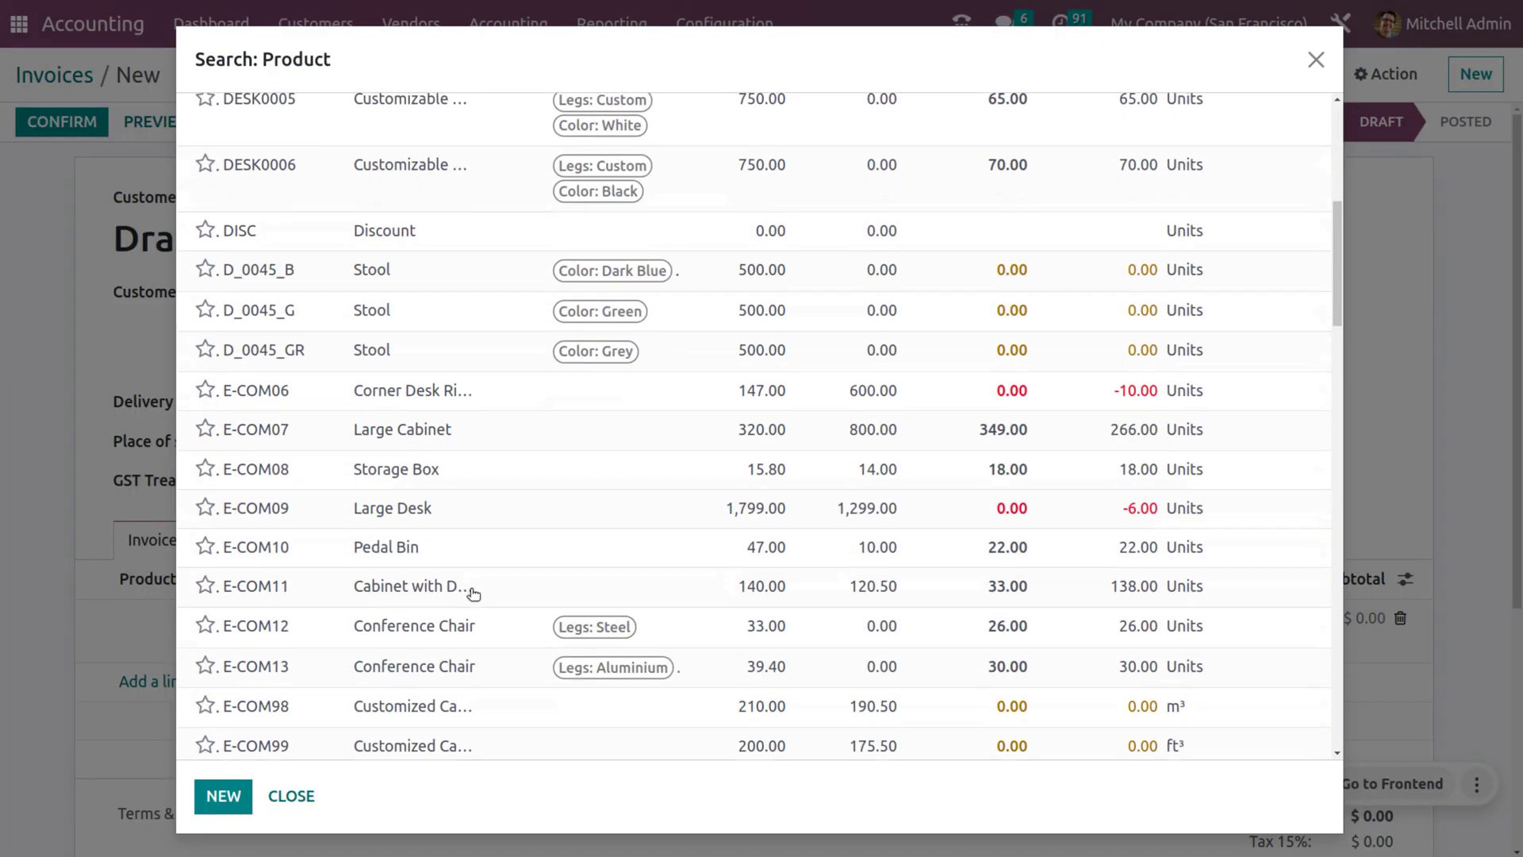
{"action": "left_click", "coordinate": [438, 176]}
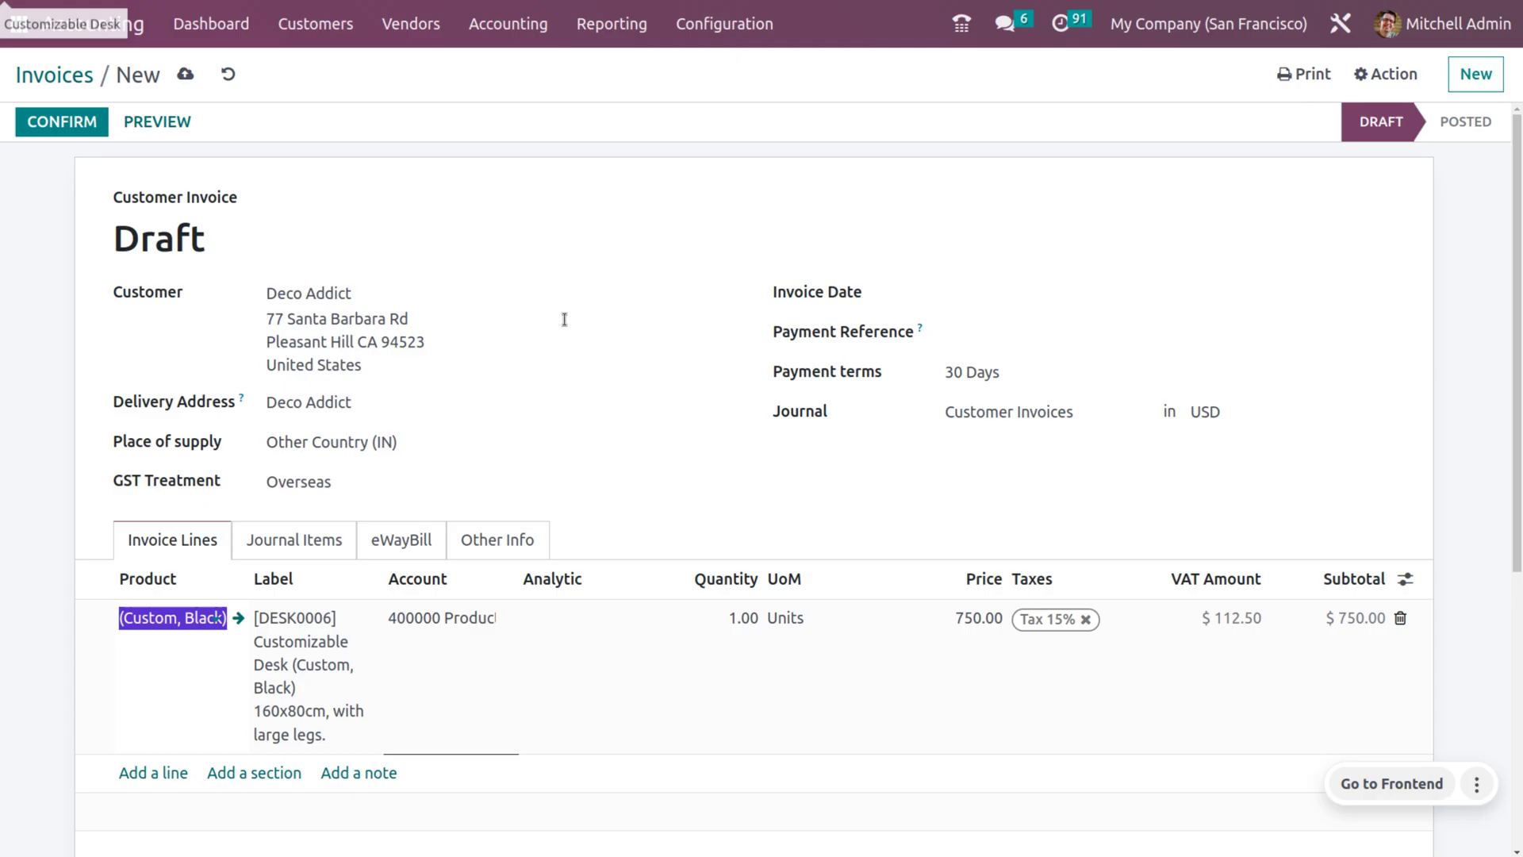
Step: Remove the 15% tax from the desk invoice line and set its quantity to 10
{"action": "left_click", "coordinate": [1086, 620]}
{"action": "left_click", "coordinate": [749, 609]}
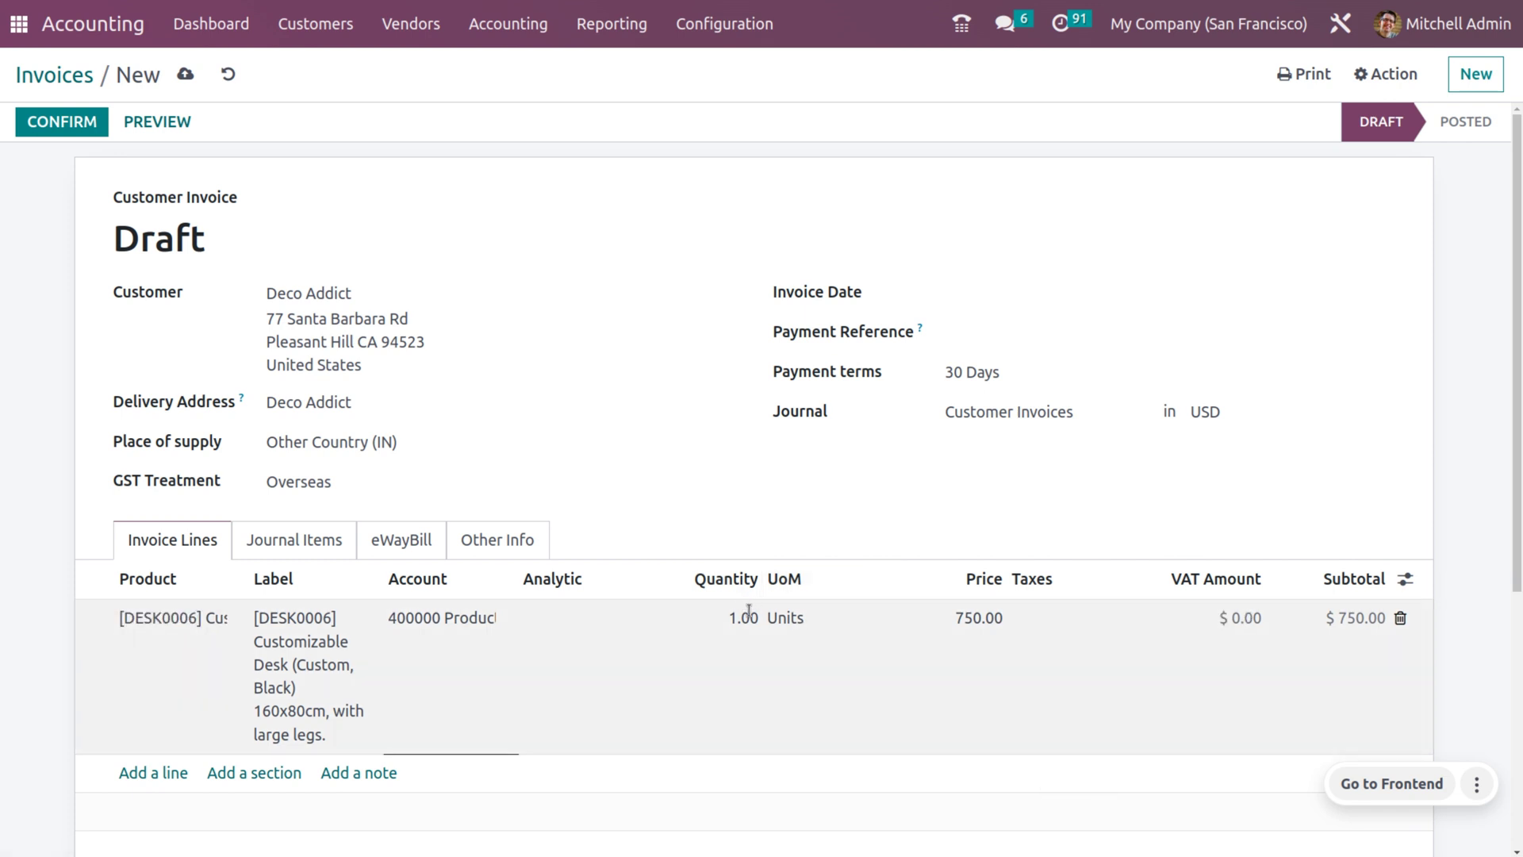
{"action": "type", "text": "10"}
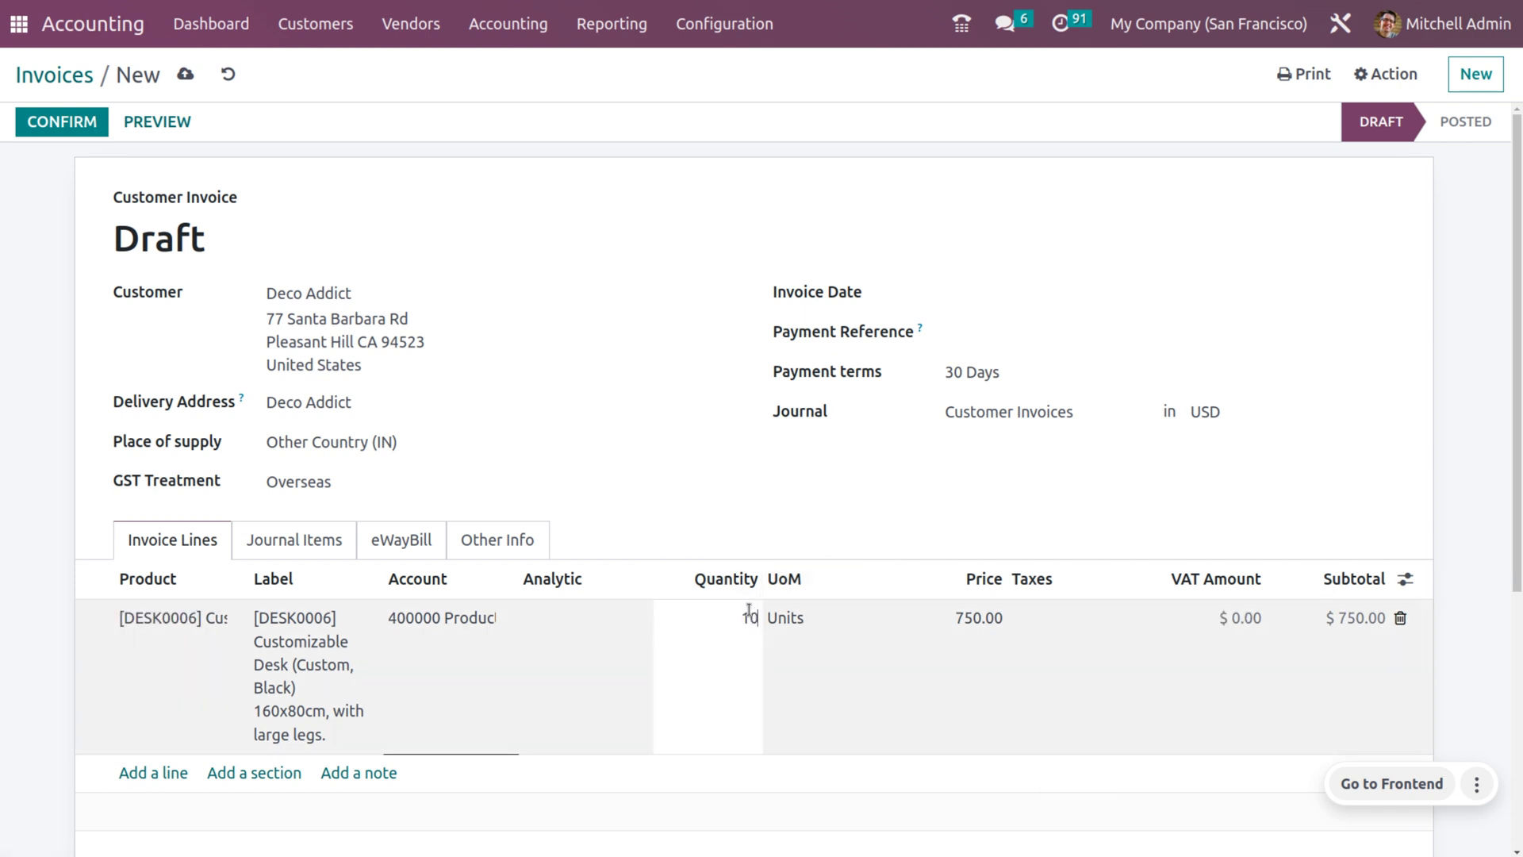
{"action": "scroll", "coordinate": [1294, 526], "scroll_direction": "down", "scroll_amount": 5}
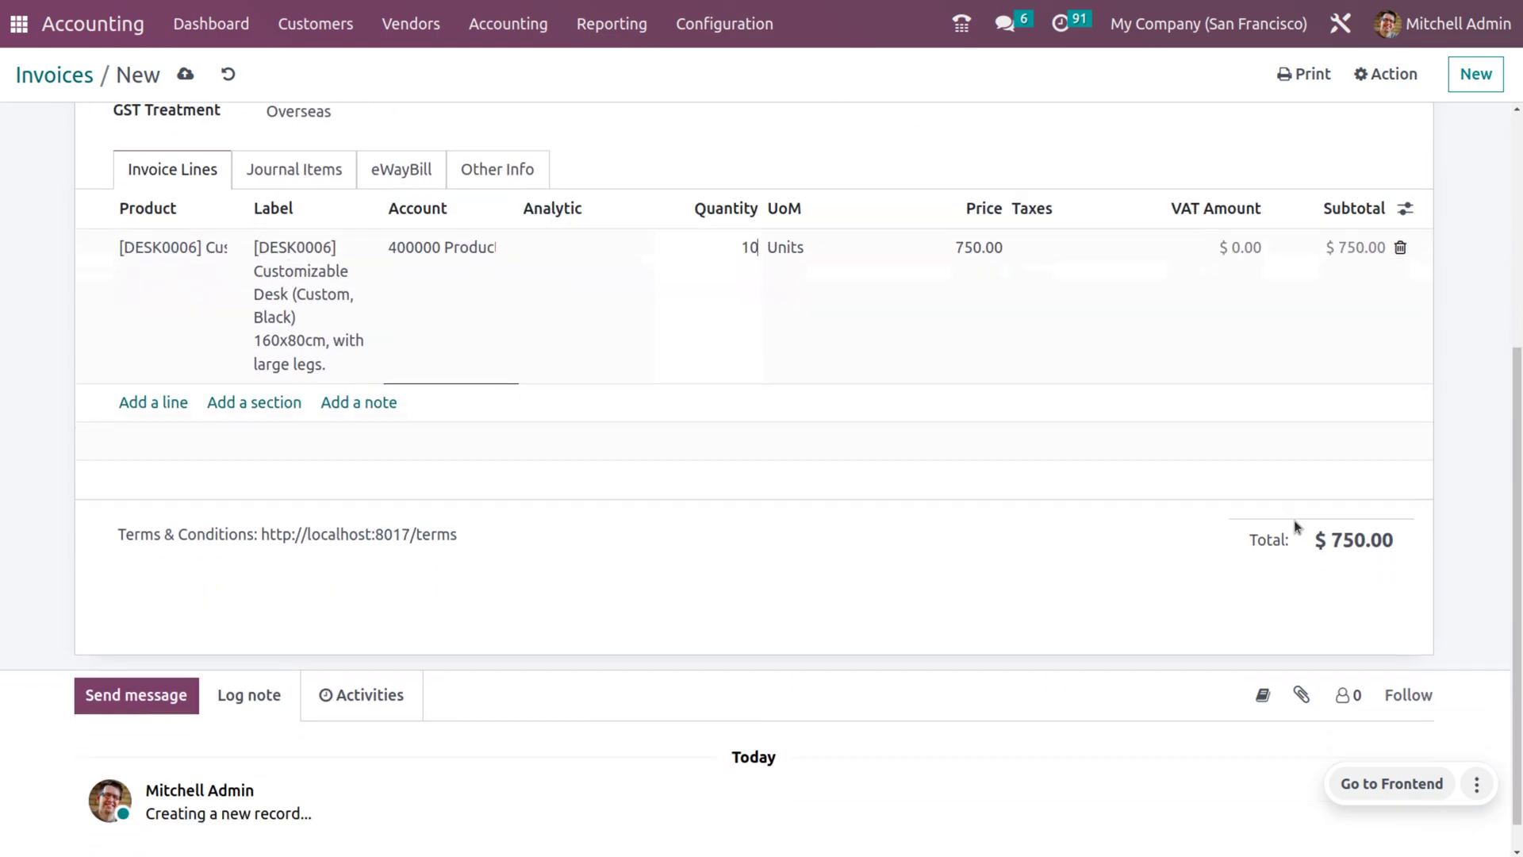
{"action": "left_click", "coordinate": [1109, 578]}
{"action": "scroll", "coordinate": [1088, 499], "scroll_direction": "up", "scroll_amount": 5}
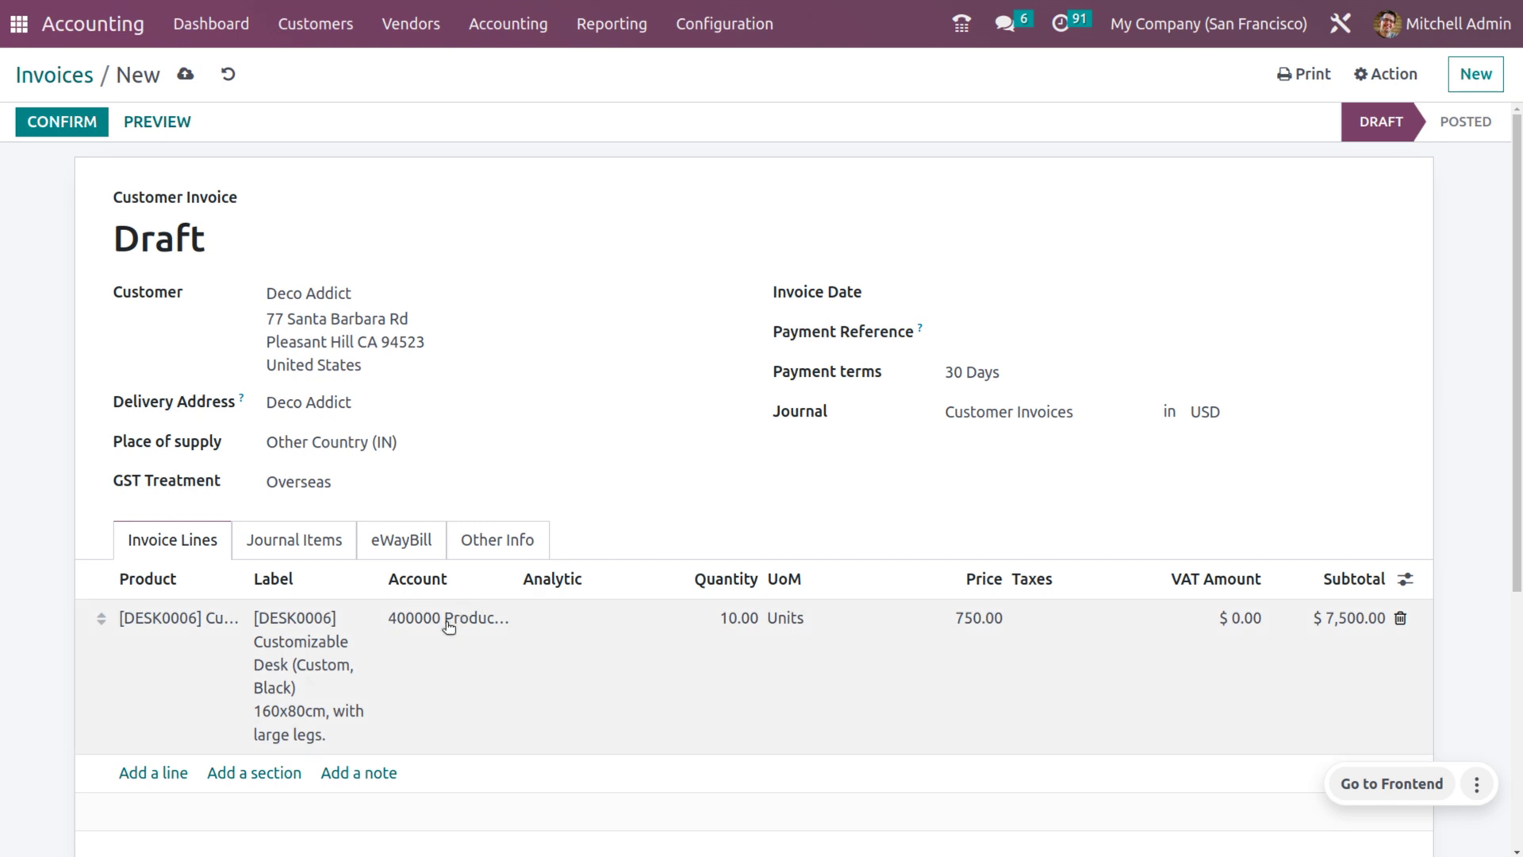
Step: Assign the analytic account budget 2023 to the desk invoice line, then save and confirm the invoice
{"action": "left_click", "coordinate": [591, 624]}
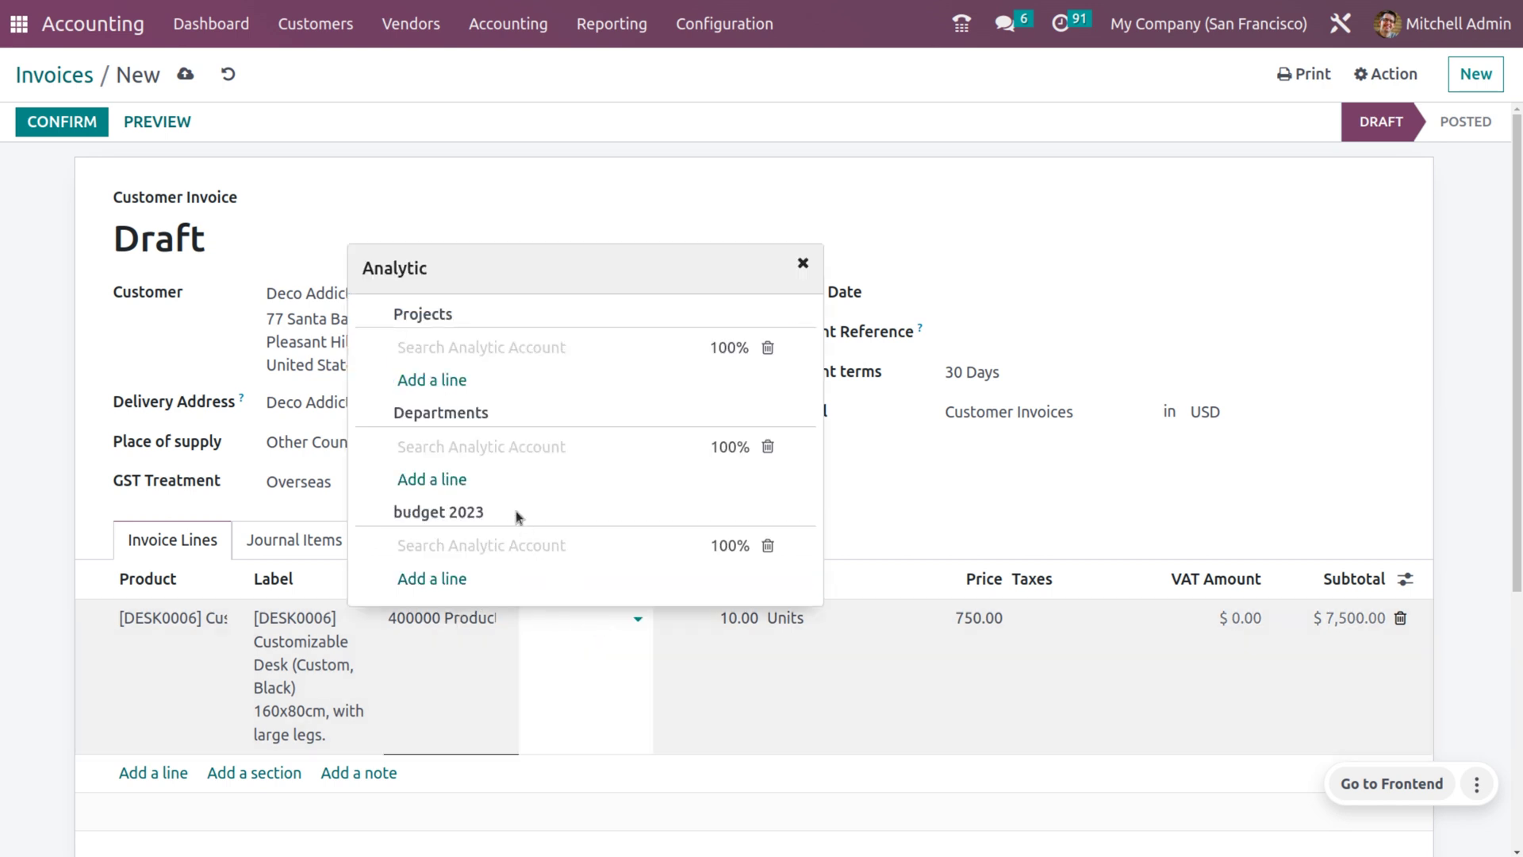
{"action": "left_click", "coordinate": [480, 547]}
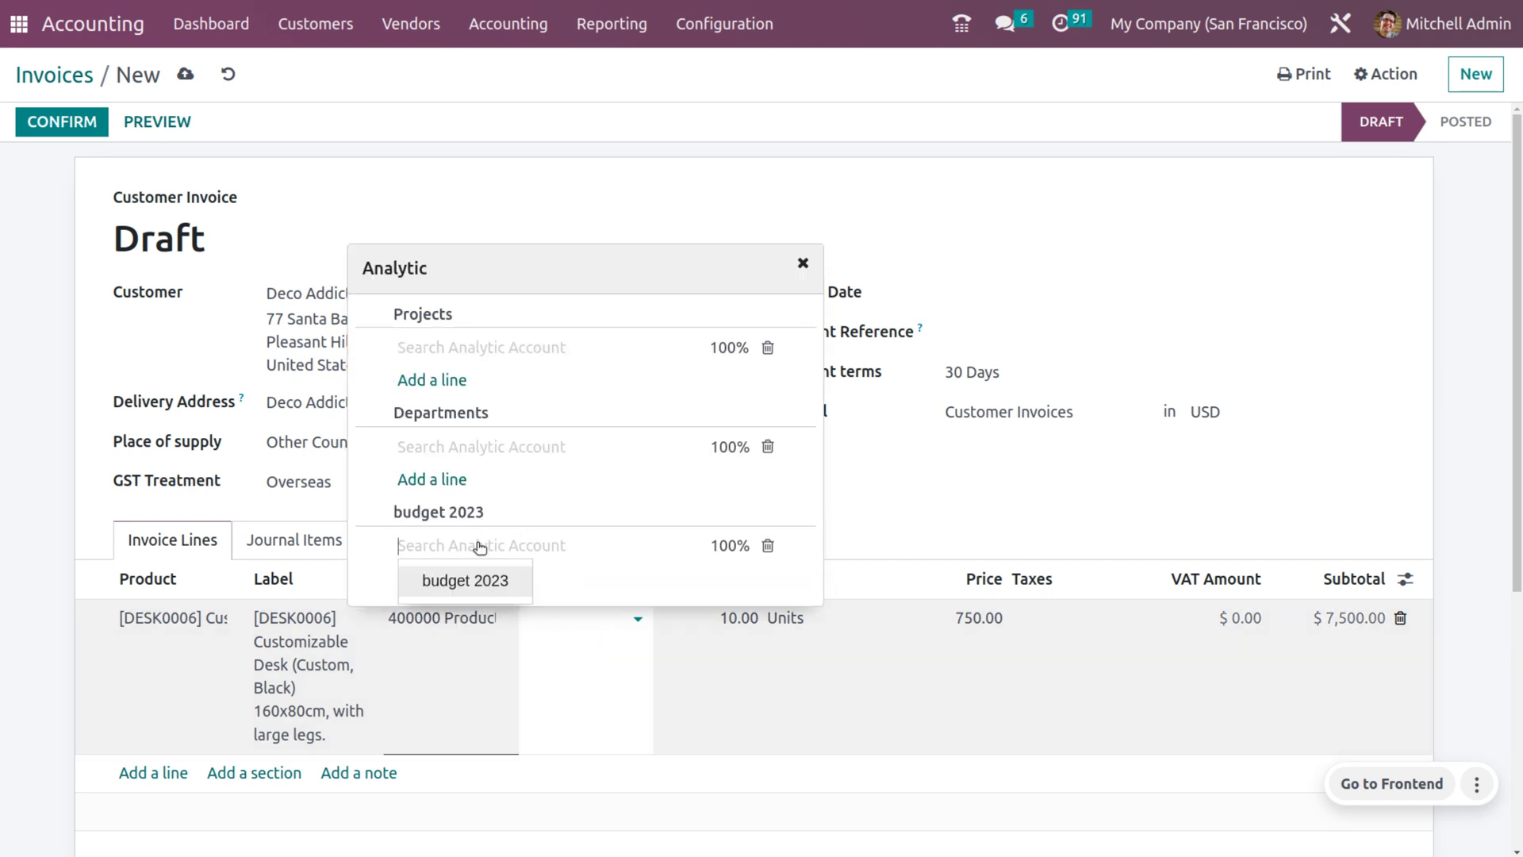
{"action": "left_click", "coordinate": [440, 583]}
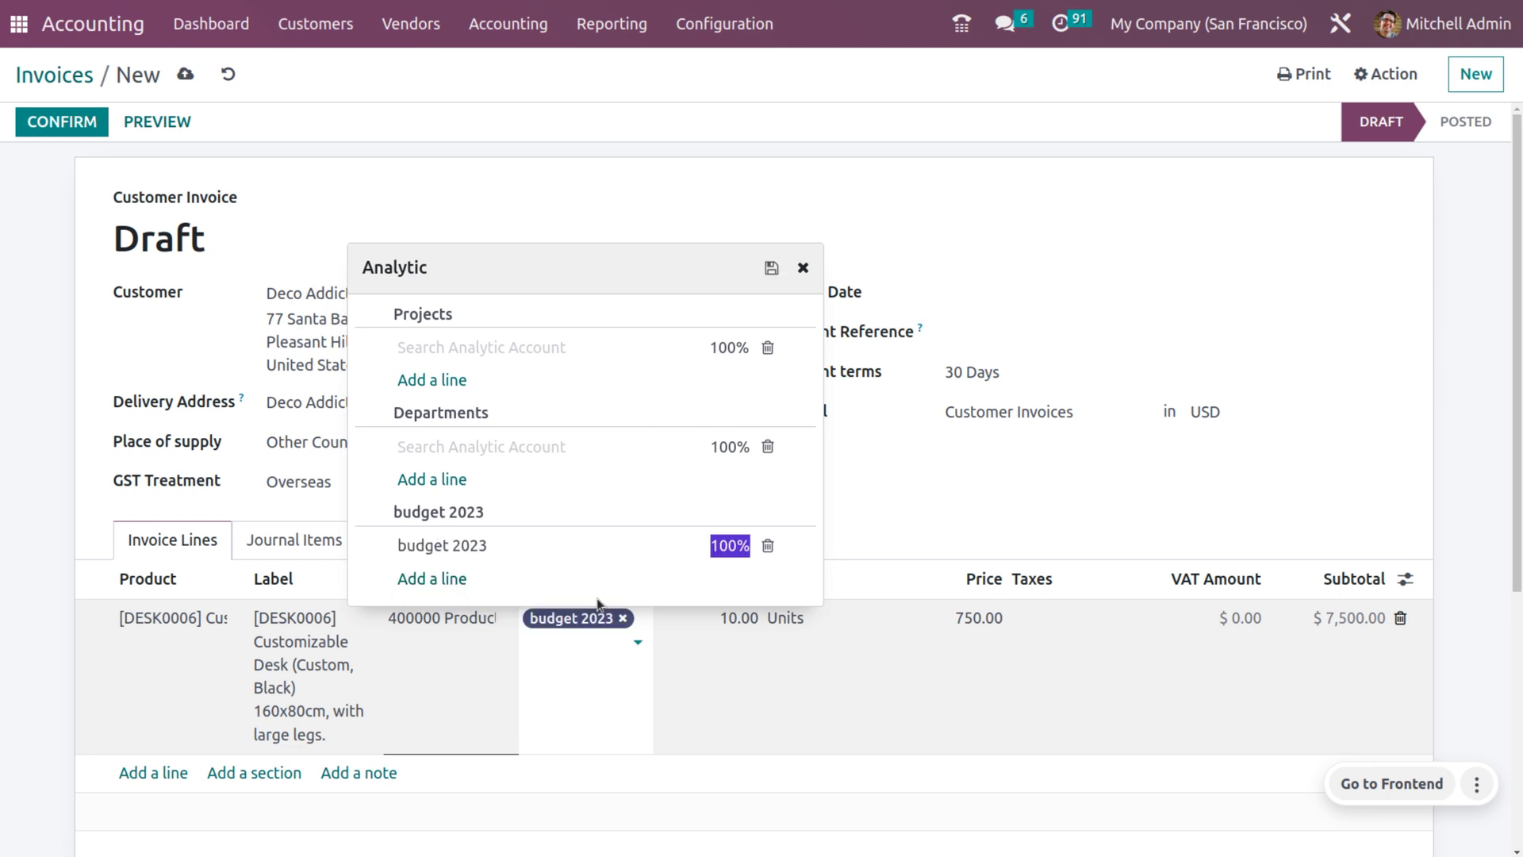
{"action": "left_click", "coordinate": [684, 238]}
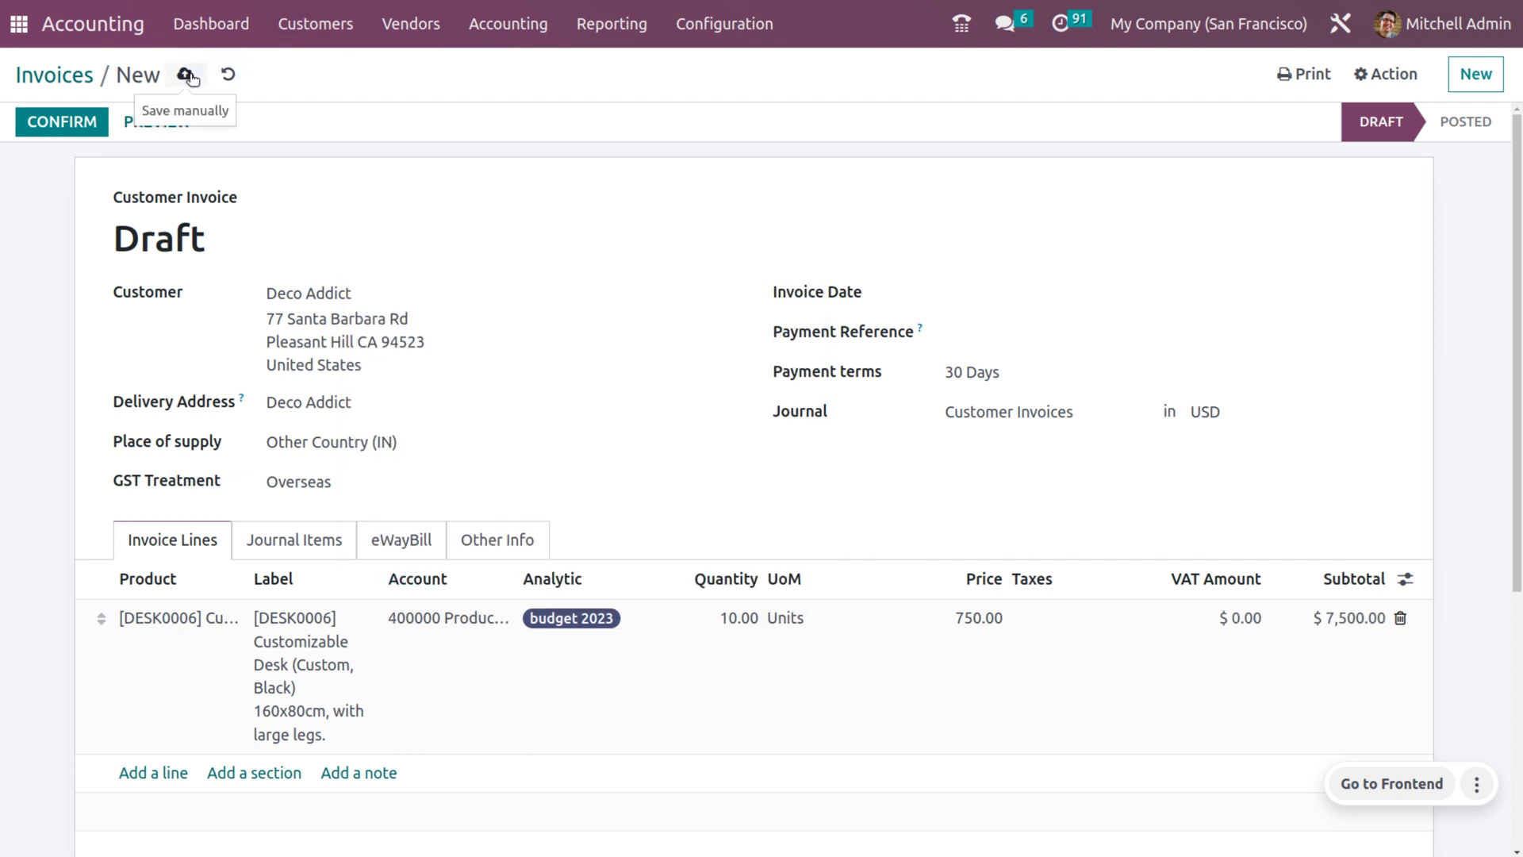
{"action": "left_click", "coordinate": [188, 75]}
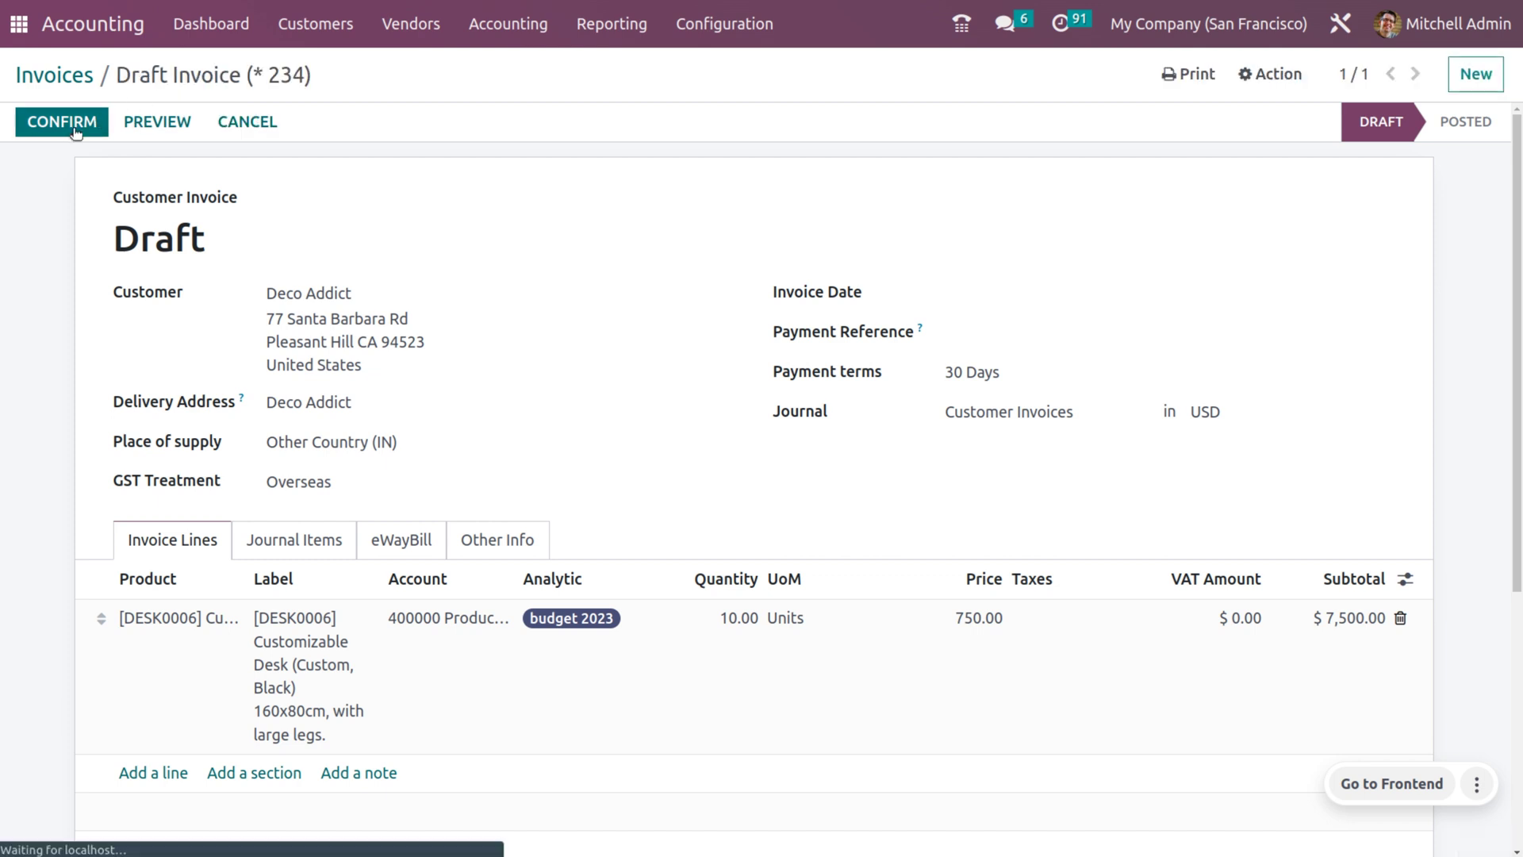
{"action": "left_click", "coordinate": [69, 127]}
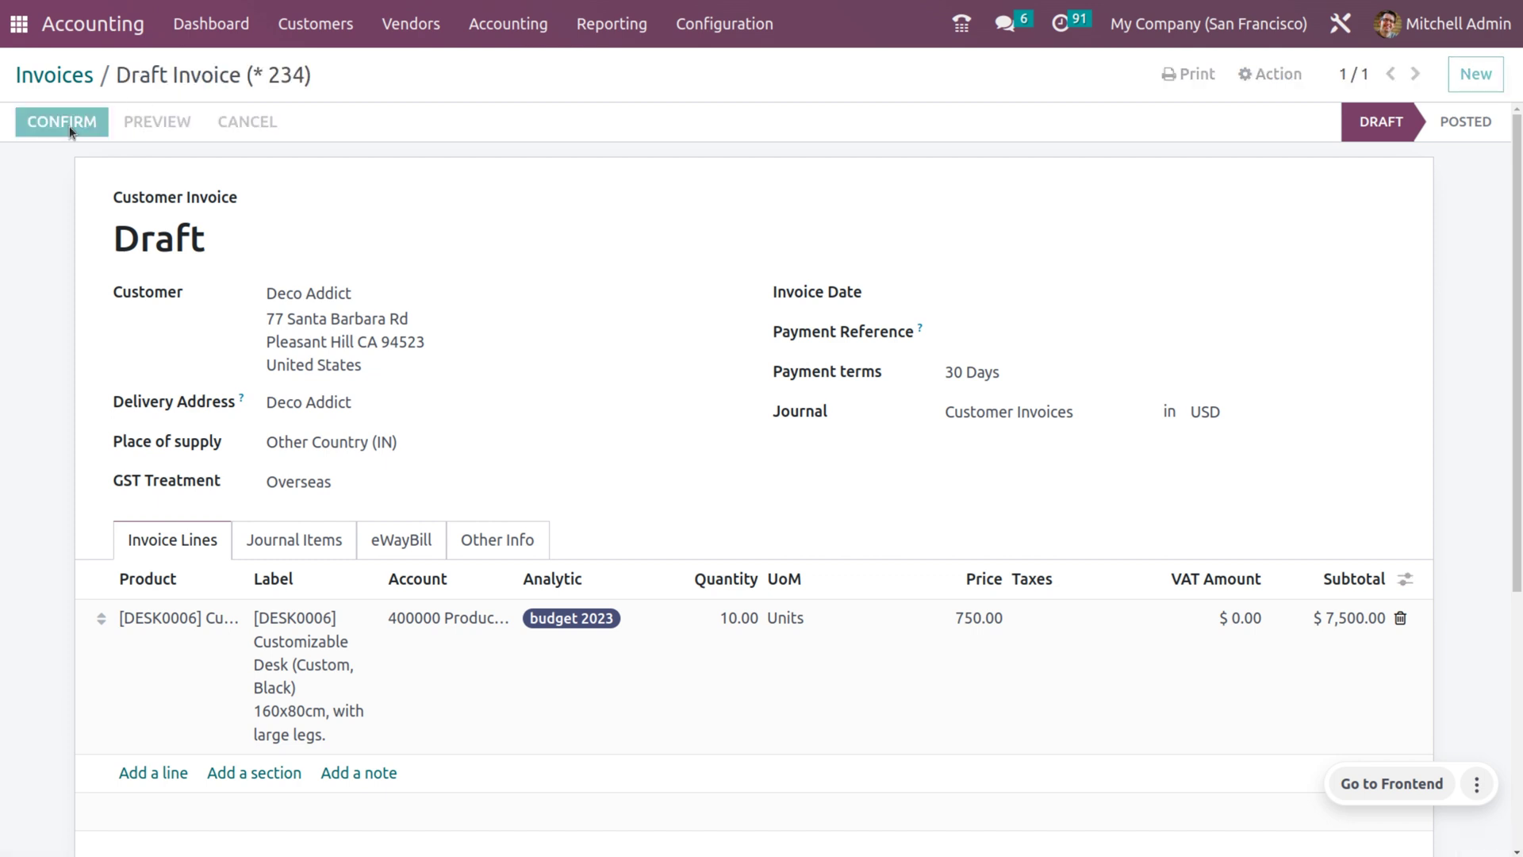
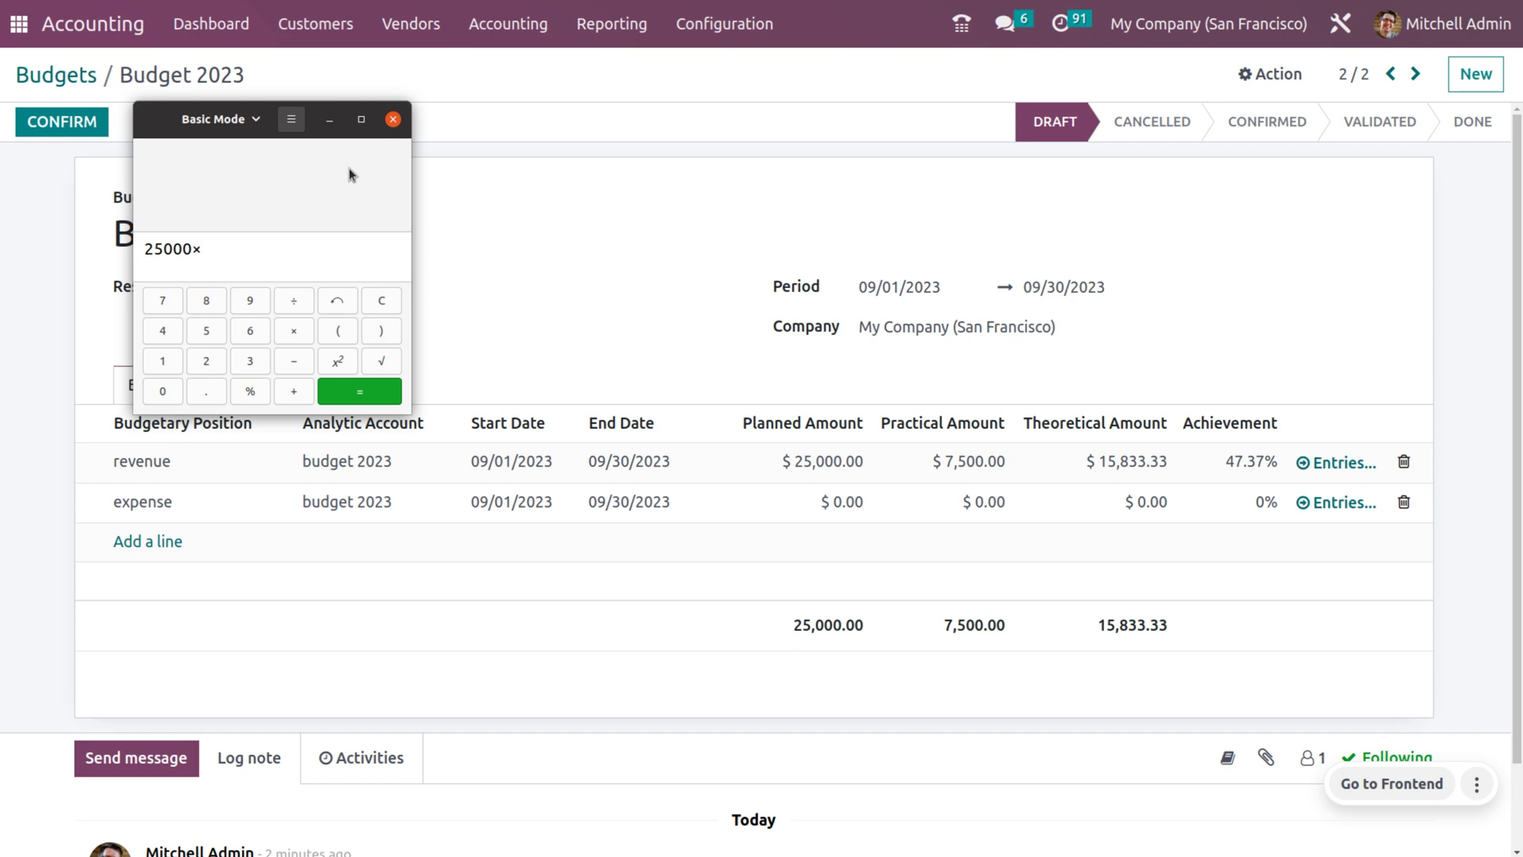
Step: Check the revenue line's theoretical amount in the calculator by dividing 25000 by 30 and multiplying by 19
{"action": "key", "text": "BackSpace"}
{"action": "type", "text": "/30"}
{"action": "key", "text": "Return"}
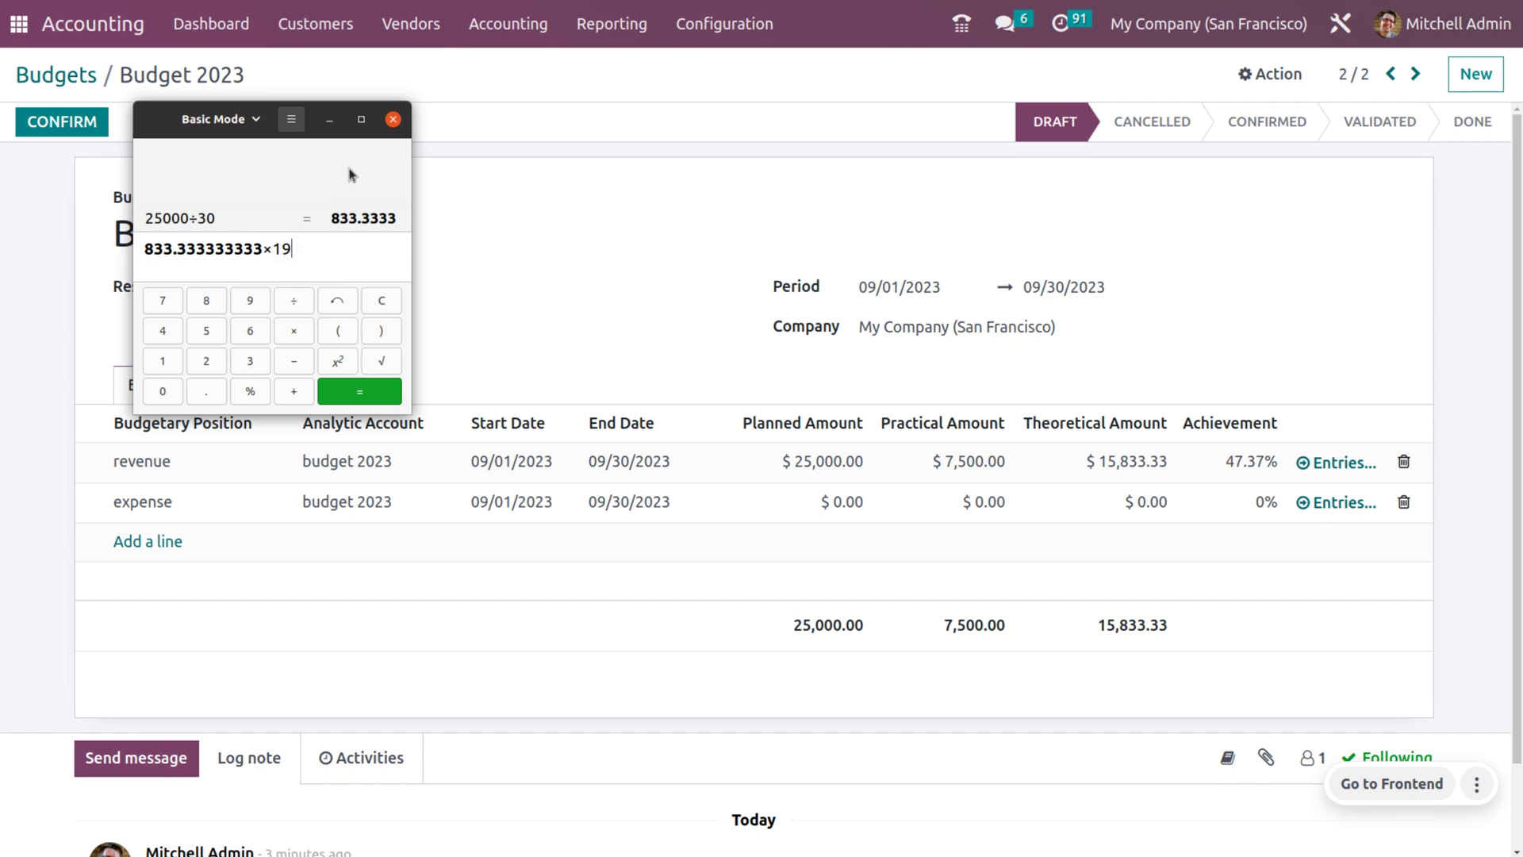
{"action": "key", "text": "Return"}
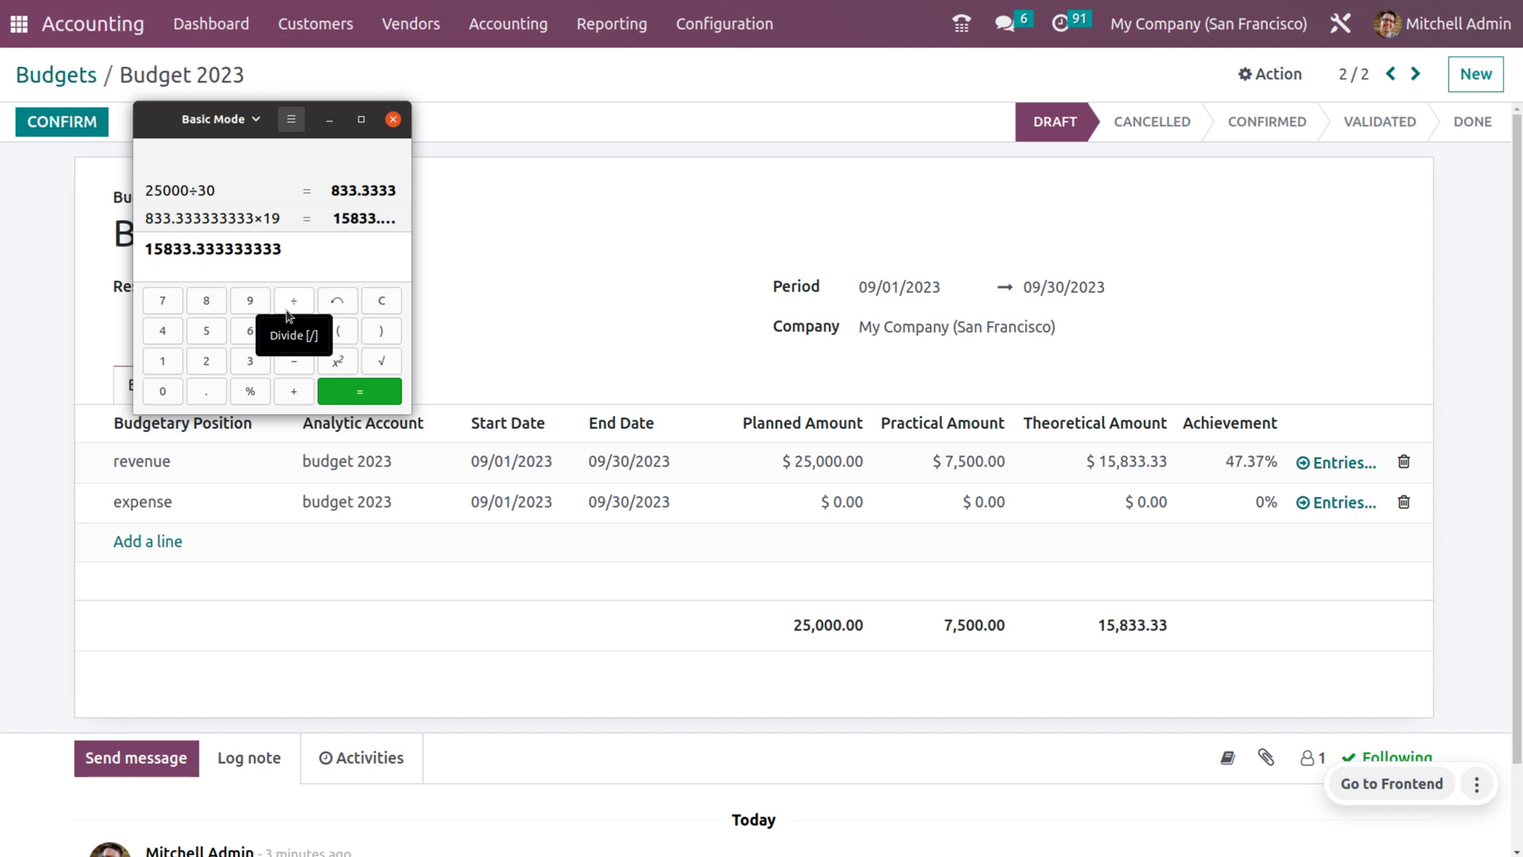
Step: Check the achievement percentage by dividing 7500 by the calculated theoretical amount and multiplying by 100, then minimize the calculator
{"action": "type", "text": "750"}
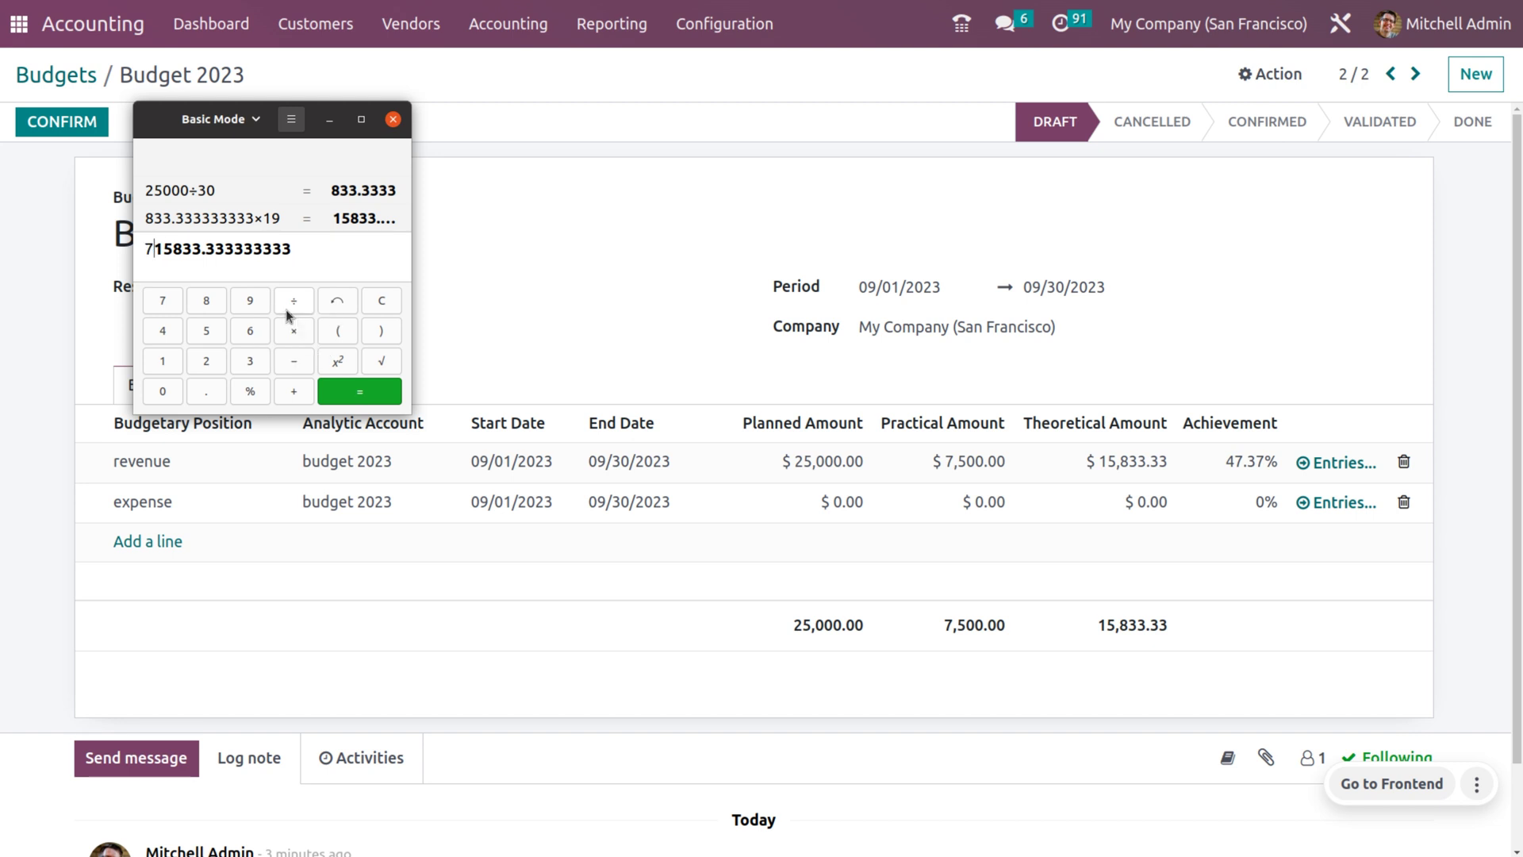
{"action": "type", "text": "0"}
{"action": "left_click", "coordinate": [287, 309]}
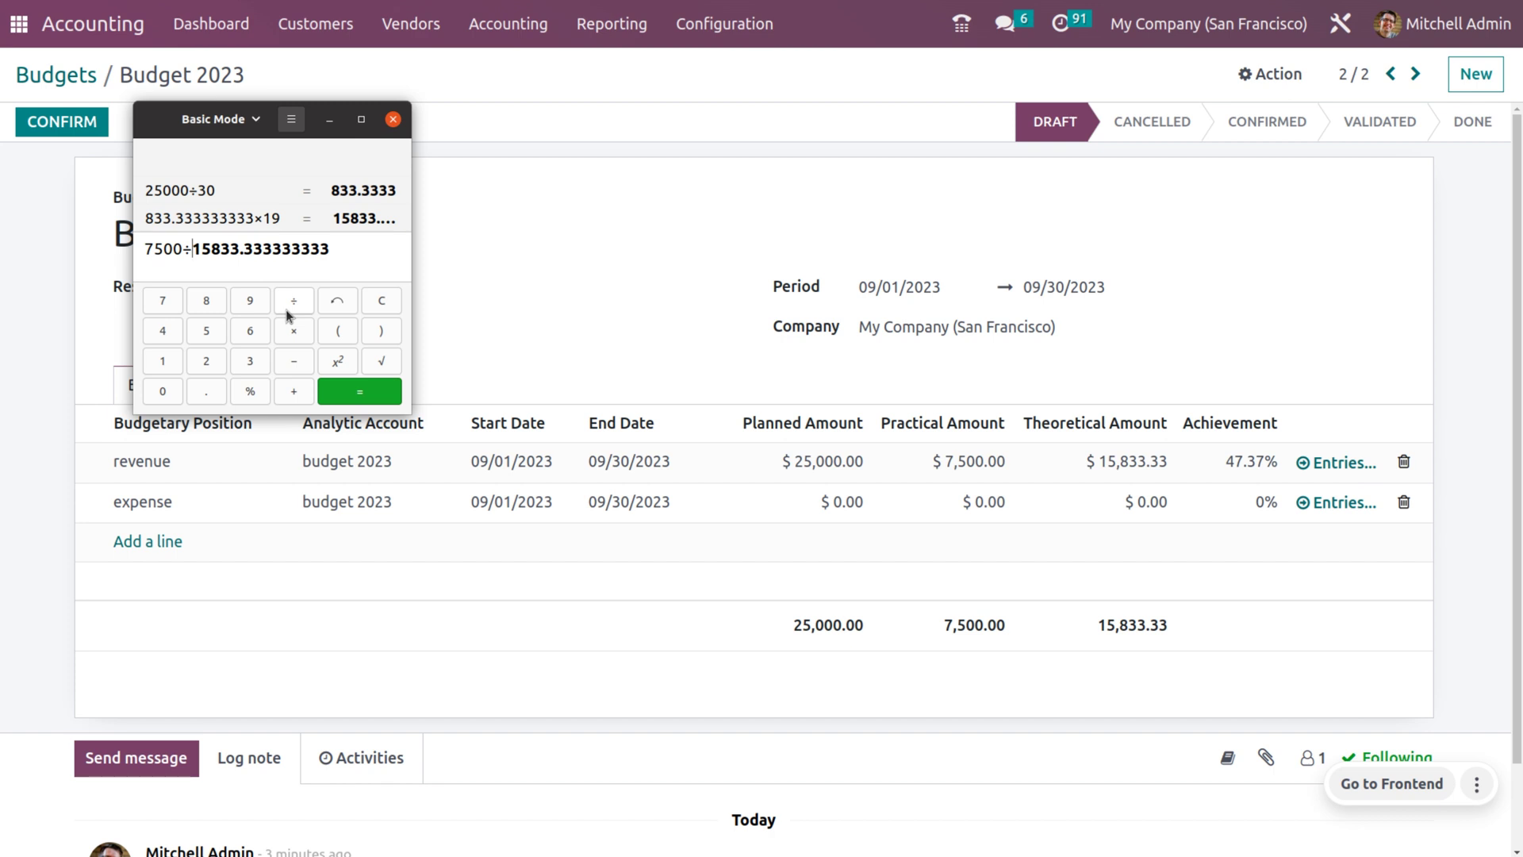
{"action": "key", "text": "Return"}
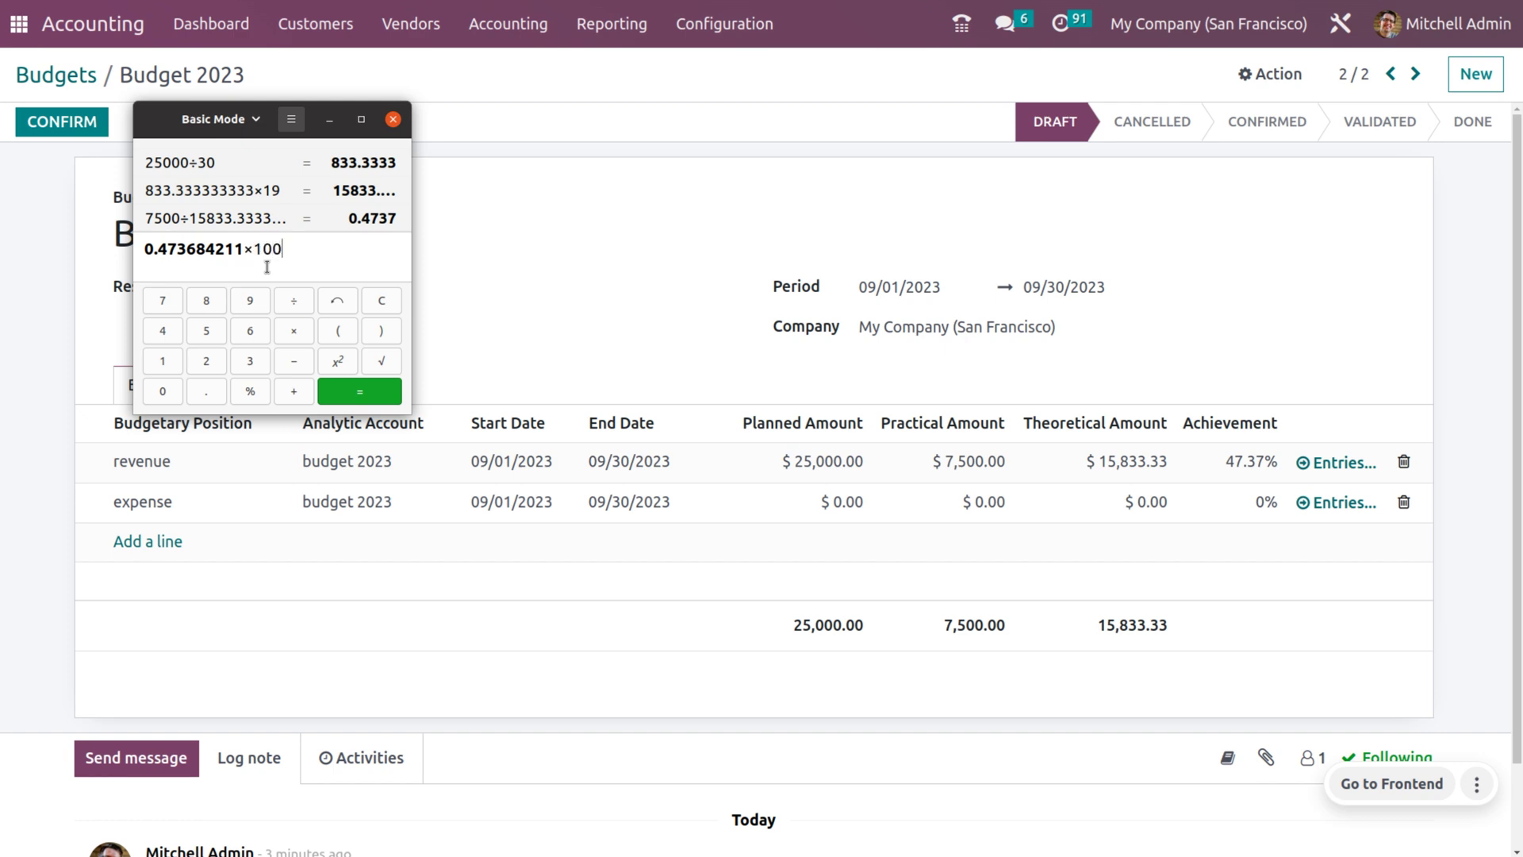
{"action": "key", "text": "Return"}
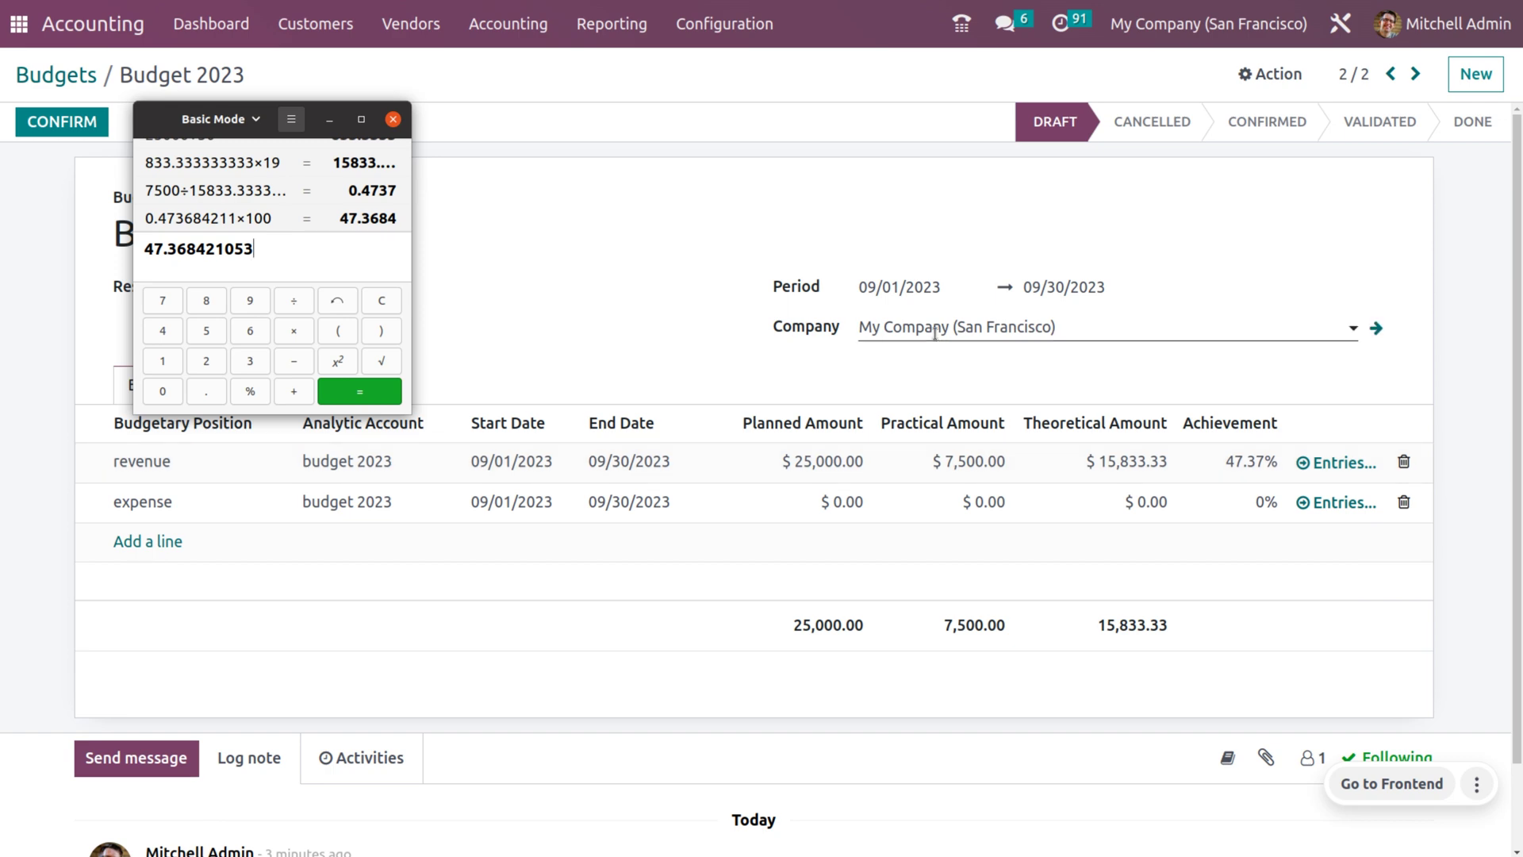
{"action": "left_click", "coordinate": [329, 121]}
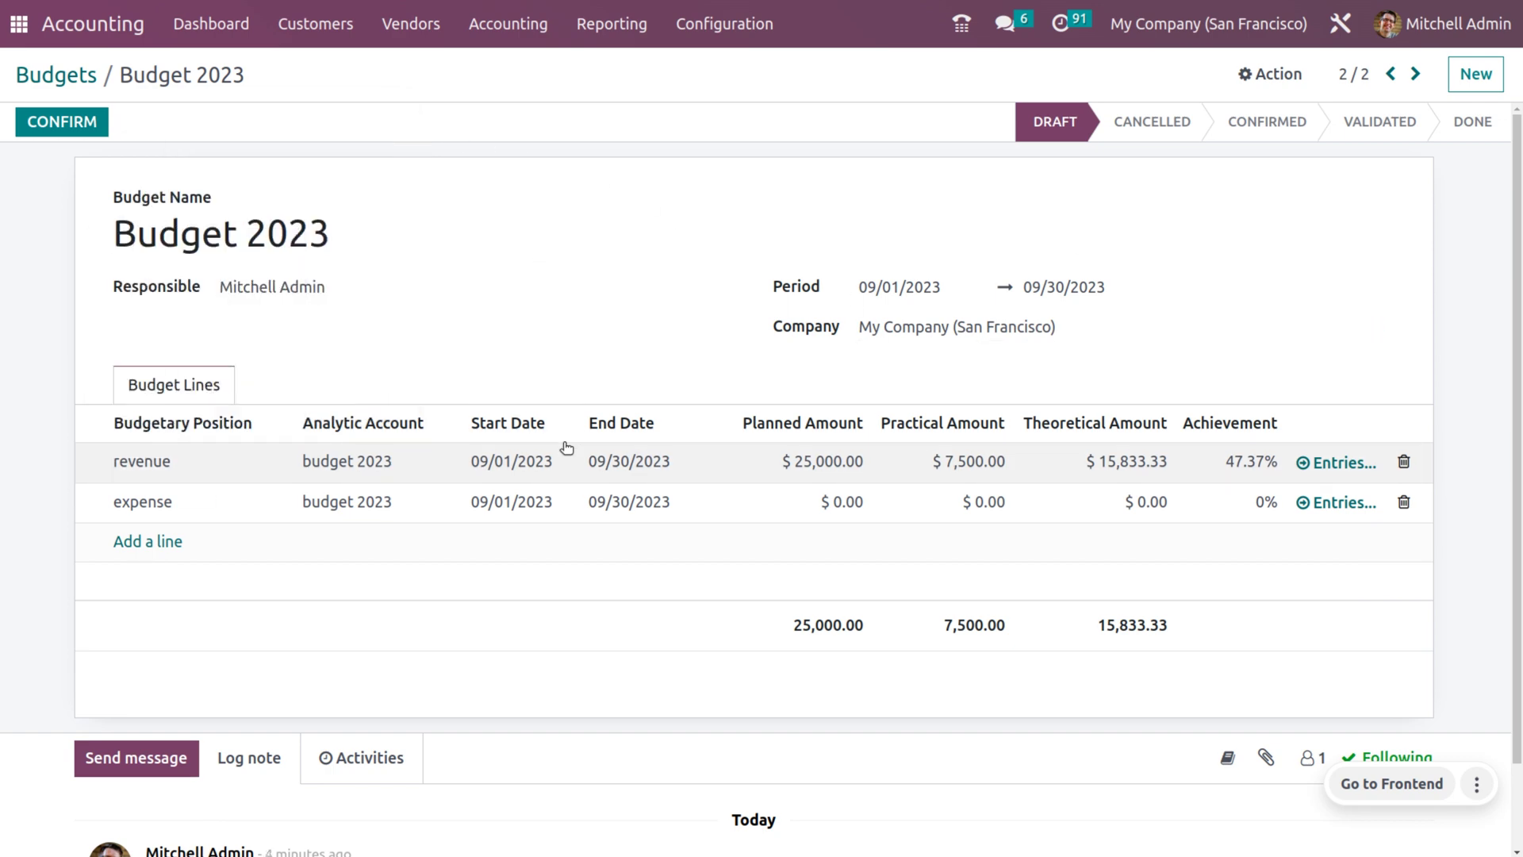
Step: Create a new vendor bill with Azure Interior as the vendor and bill date 09/19/2023
{"action": "left_click", "coordinate": [421, 36]}
{"action": "left_click", "coordinate": [416, 66]}
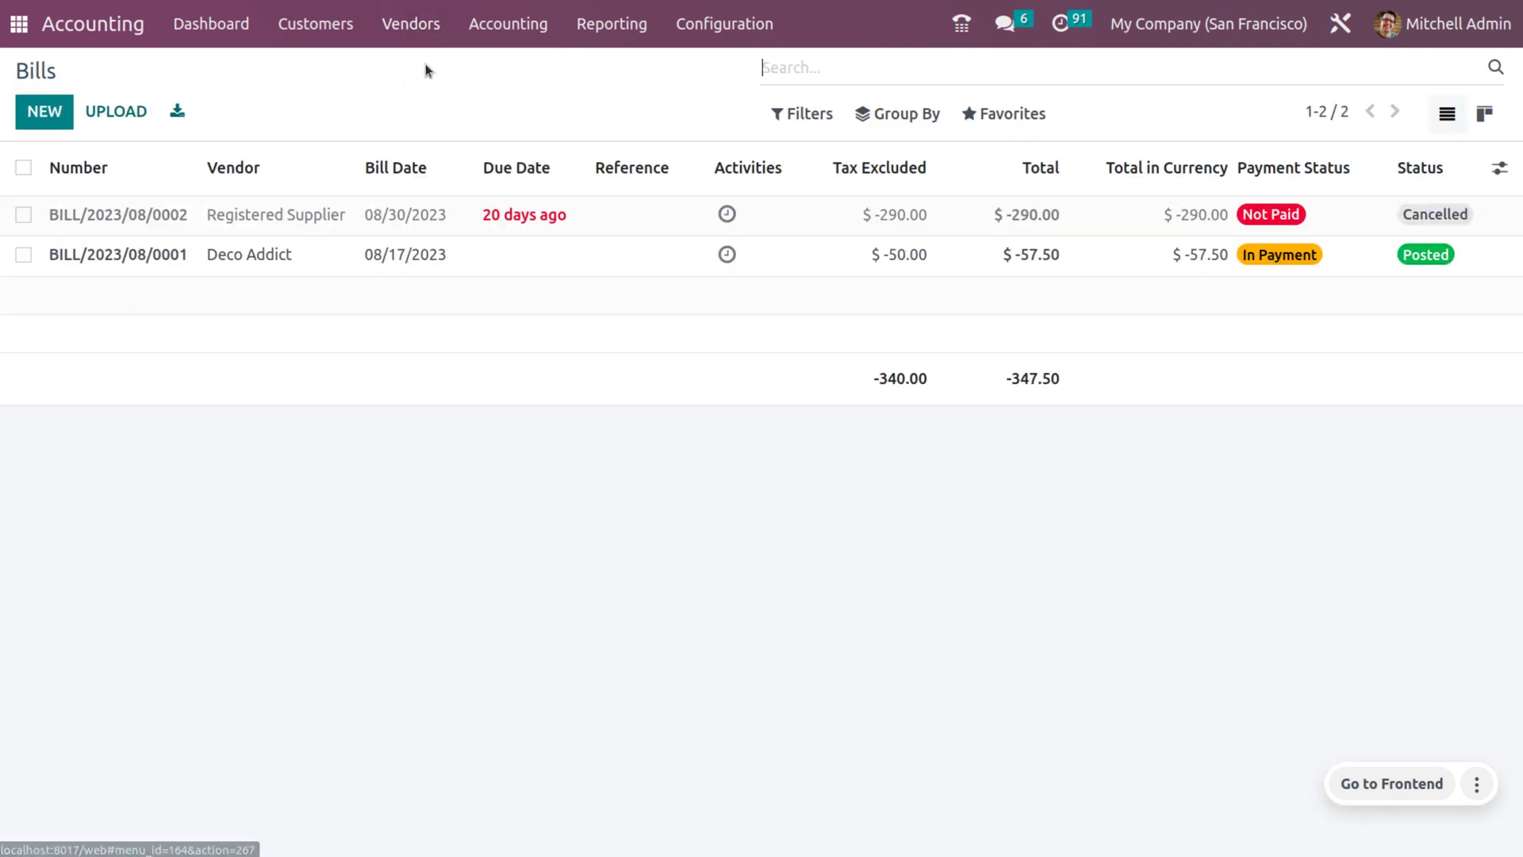
{"action": "left_click", "coordinate": [44, 112]}
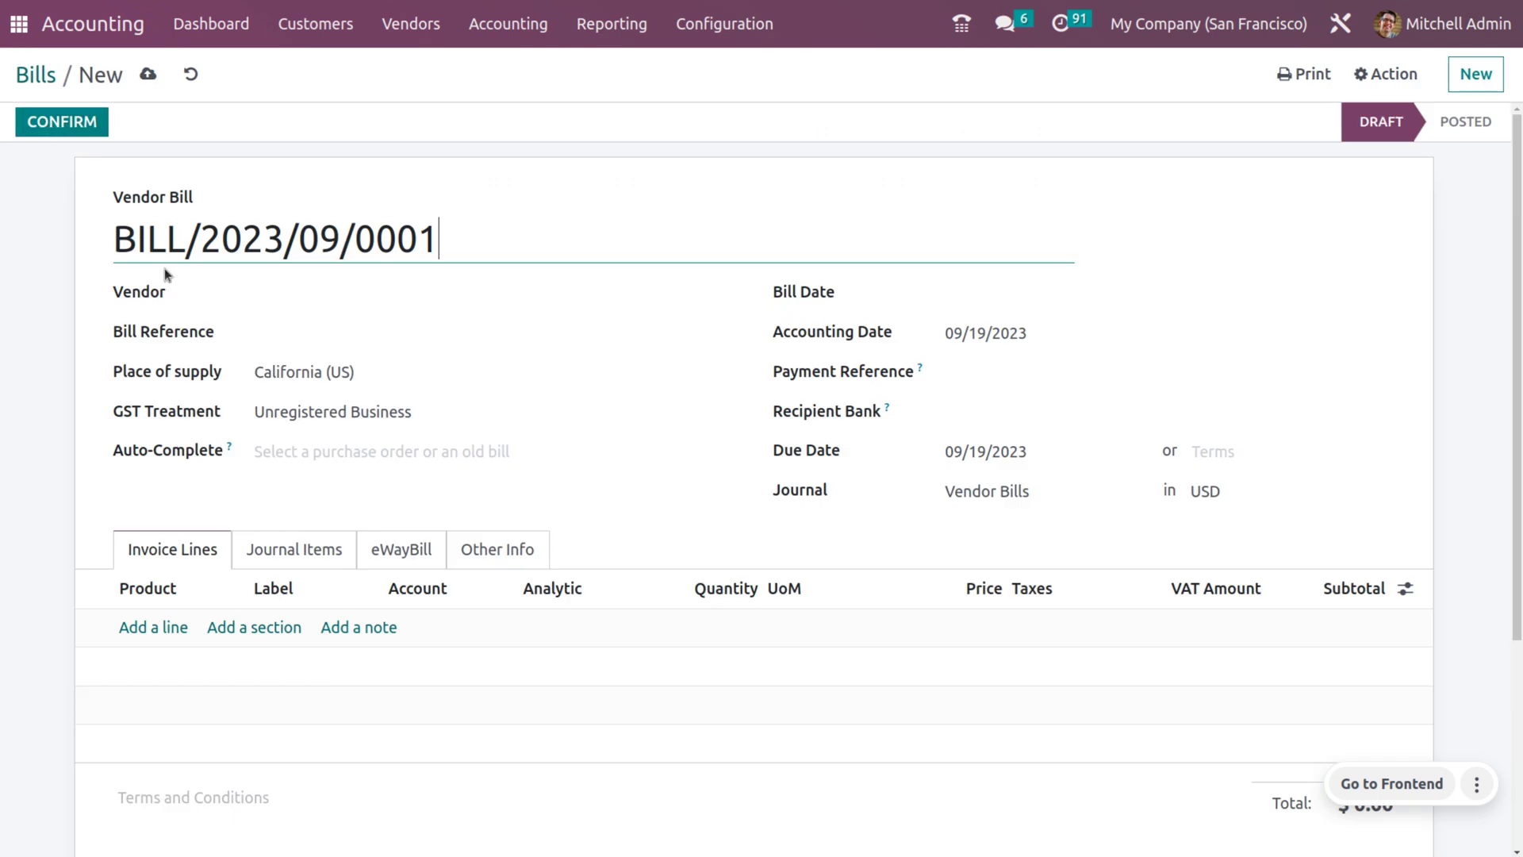
{"action": "left_click", "coordinate": [288, 292]}
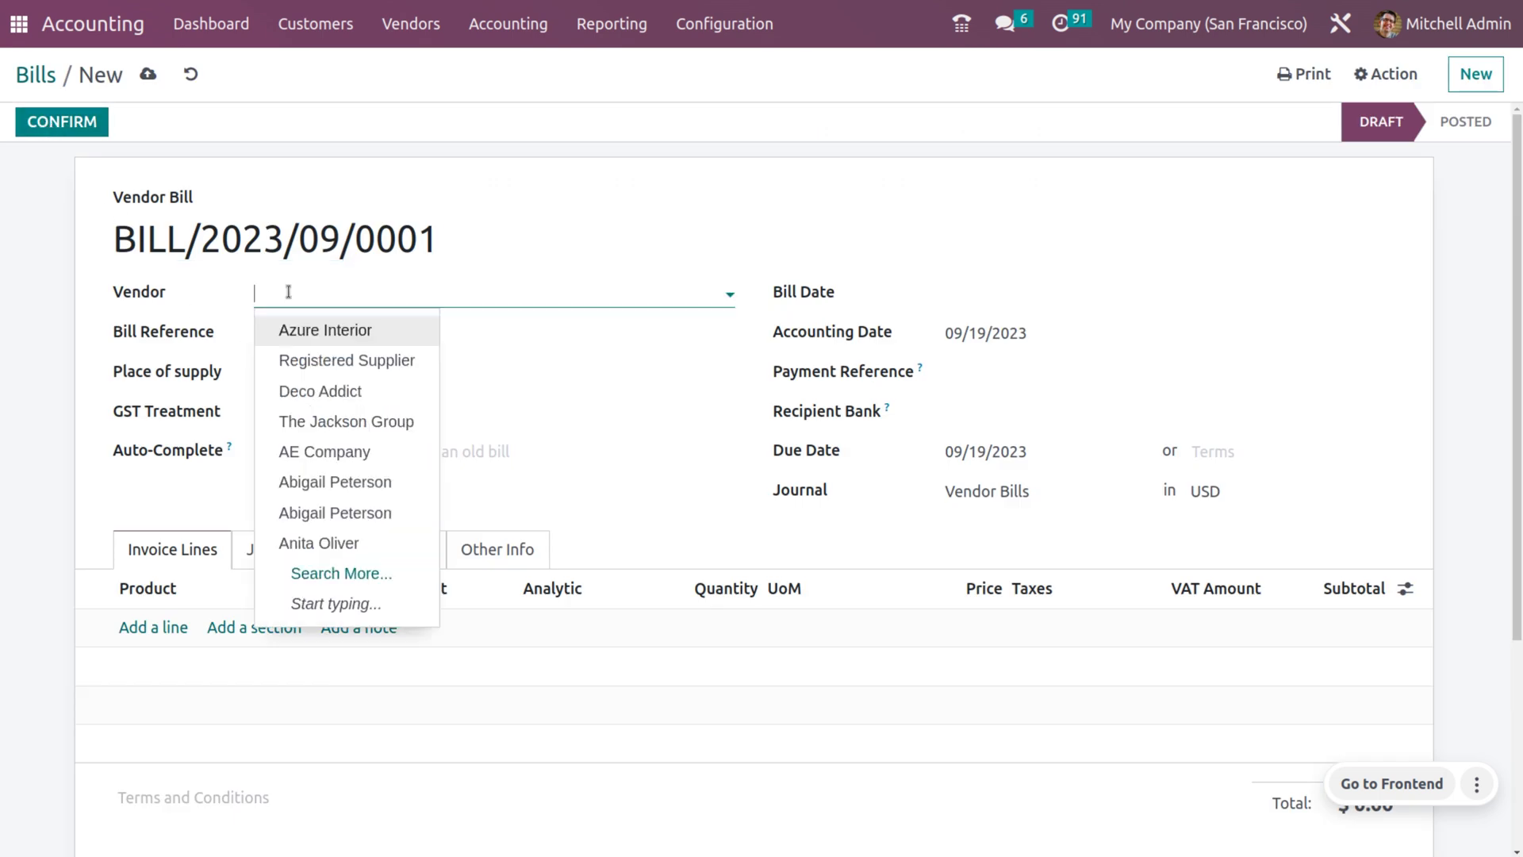
{"action": "left_click", "coordinate": [310, 332]}
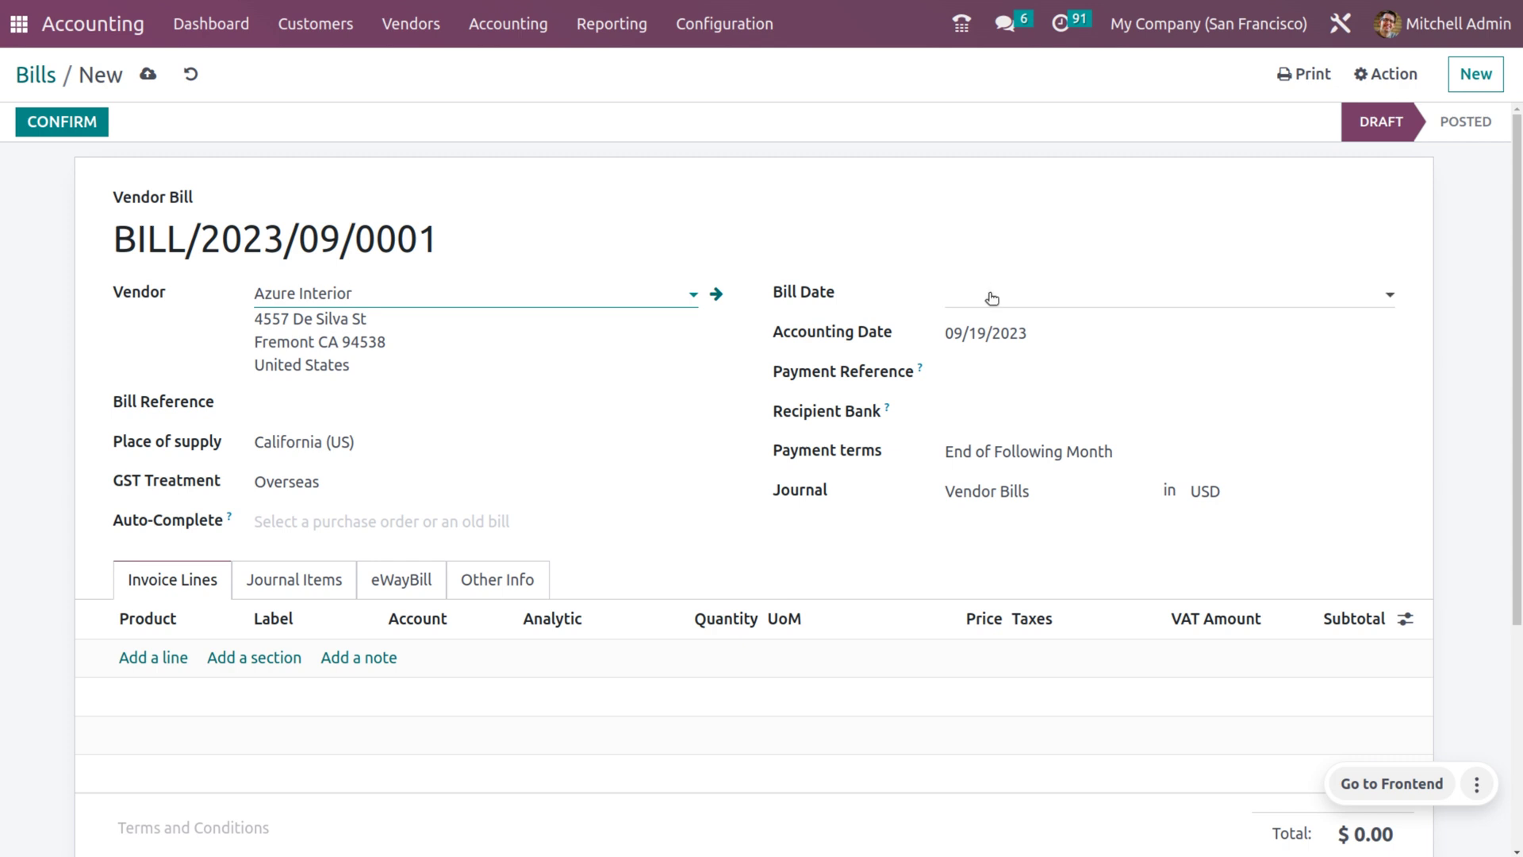
{"action": "left_click", "coordinate": [1016, 305]}
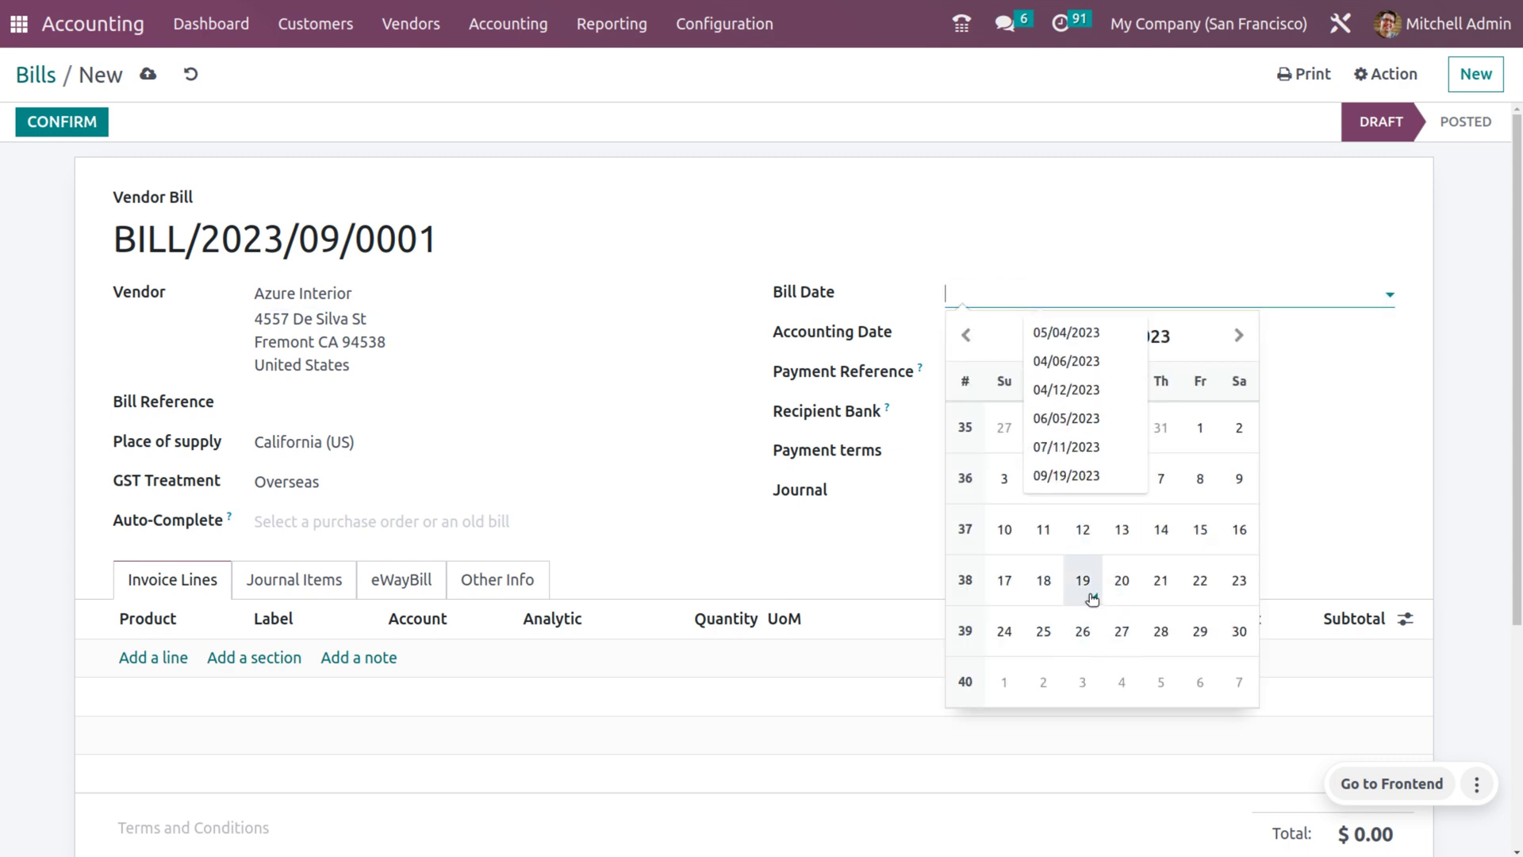
{"action": "left_click", "coordinate": [1091, 596]}
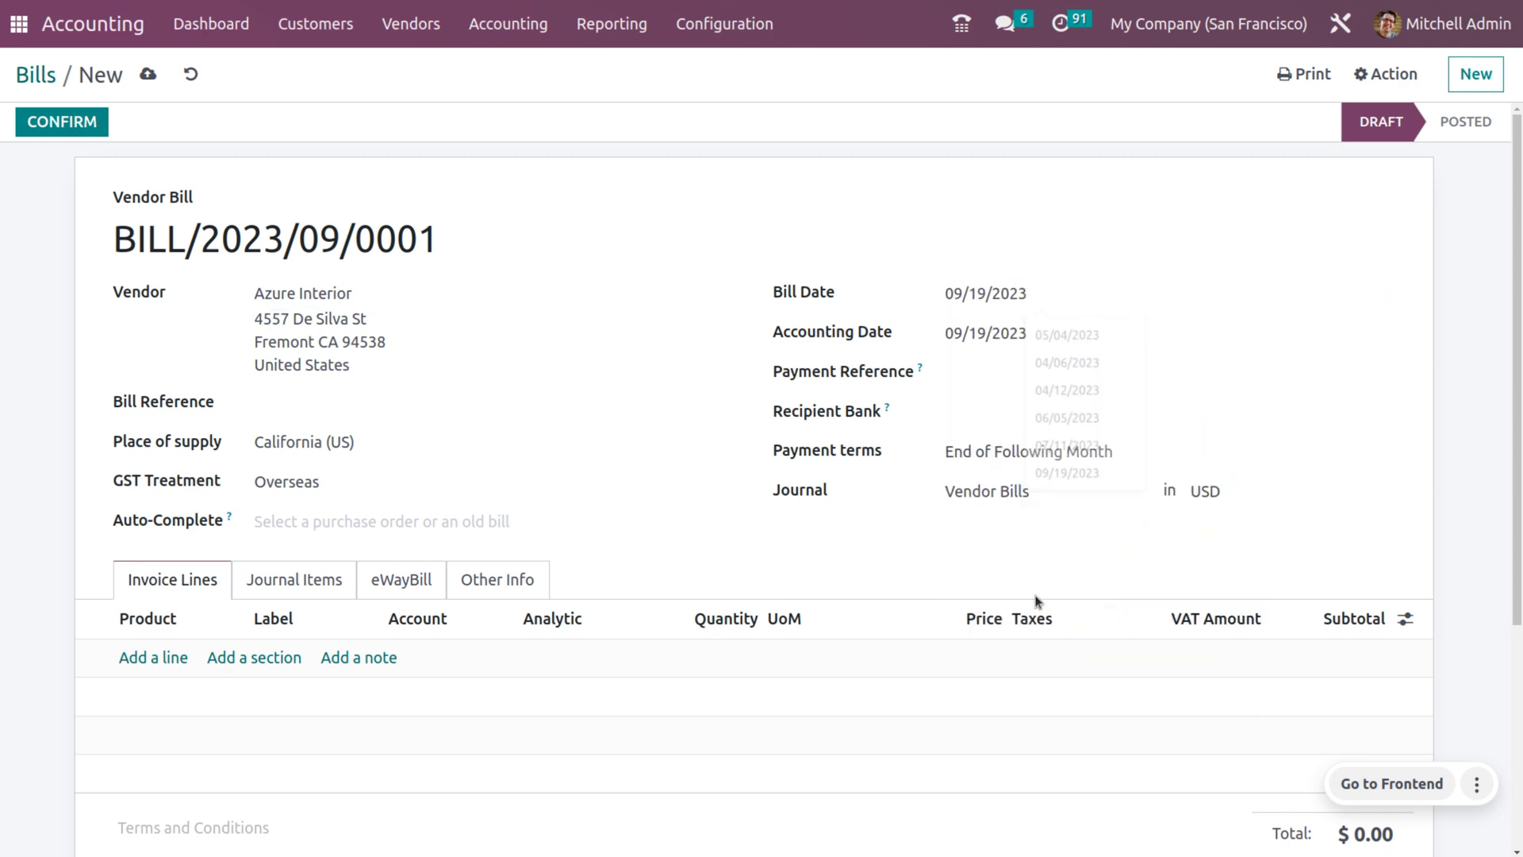
Step: Add an invoice line to the vendor bill for the product Stool (Dark Blue), D_0045_B
{"action": "left_click", "coordinate": [154, 657]}
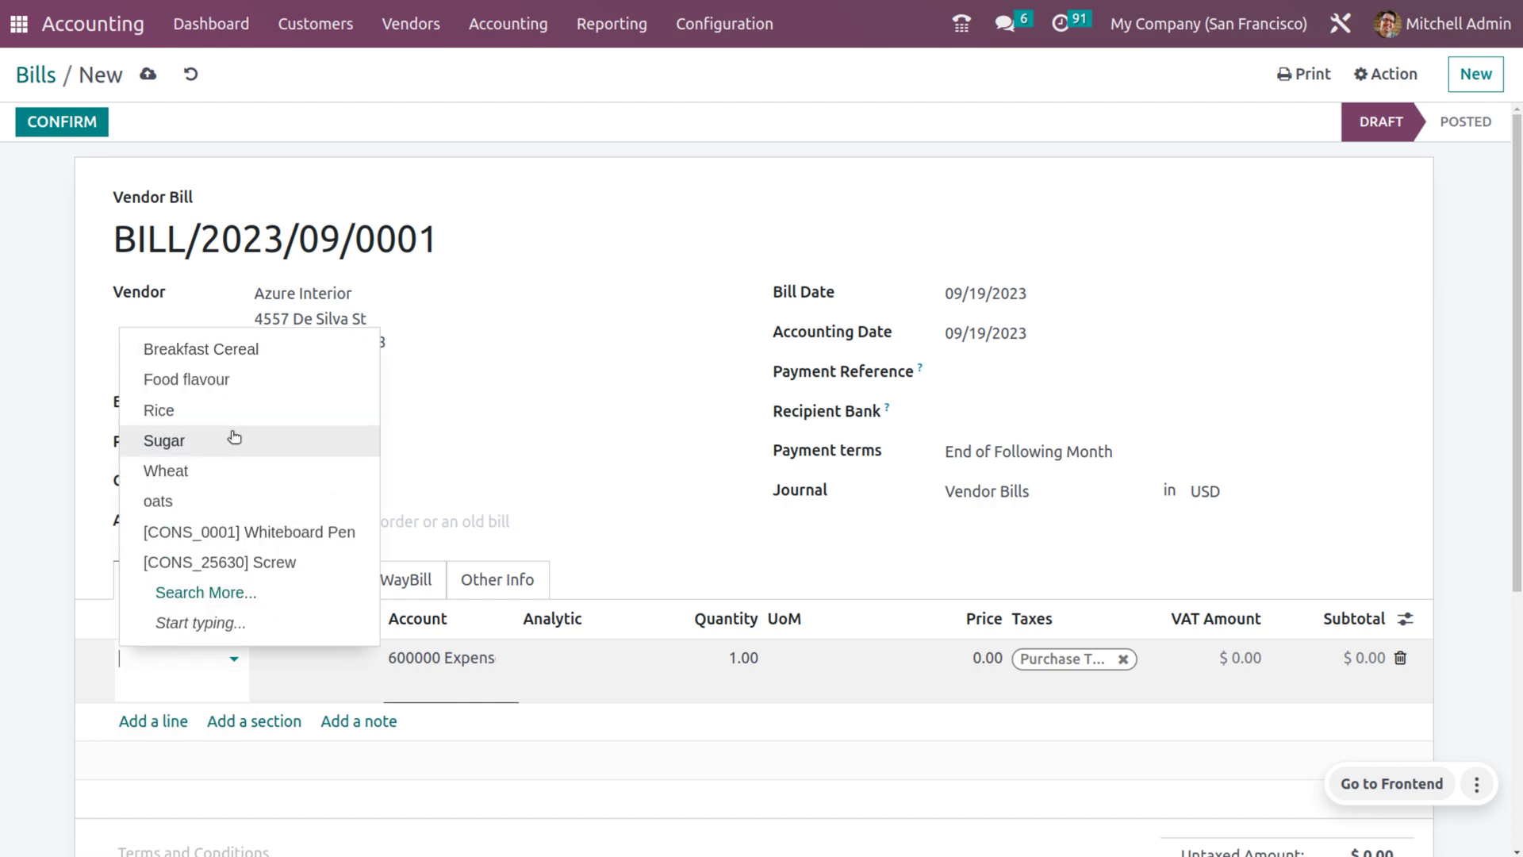
{"action": "left_click", "coordinate": [233, 599]}
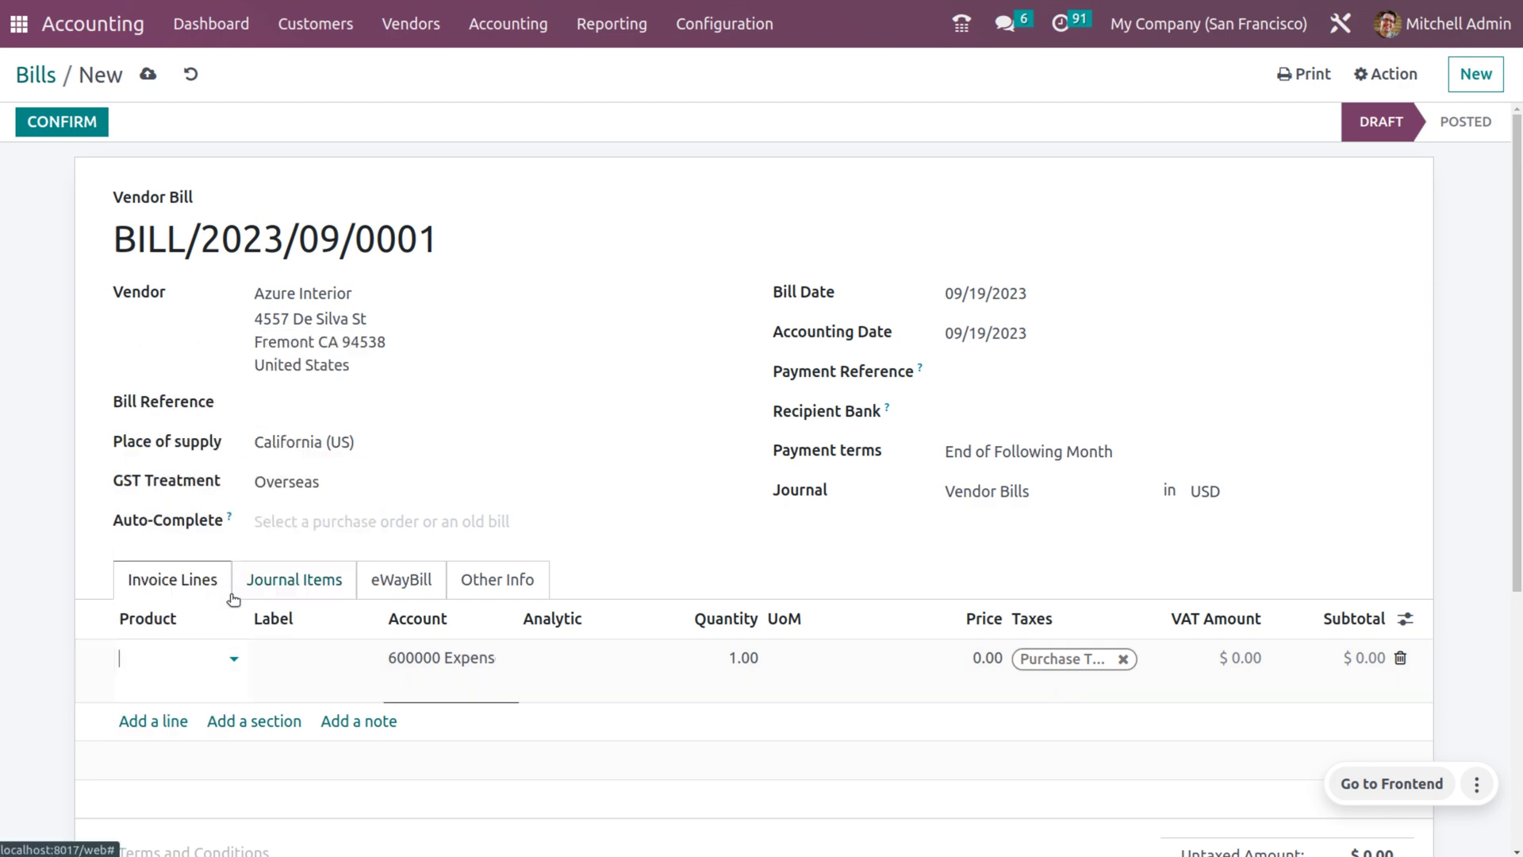
{"action": "scroll", "coordinate": [711, 650], "scroll_direction": "down", "scroll_amount": 3}
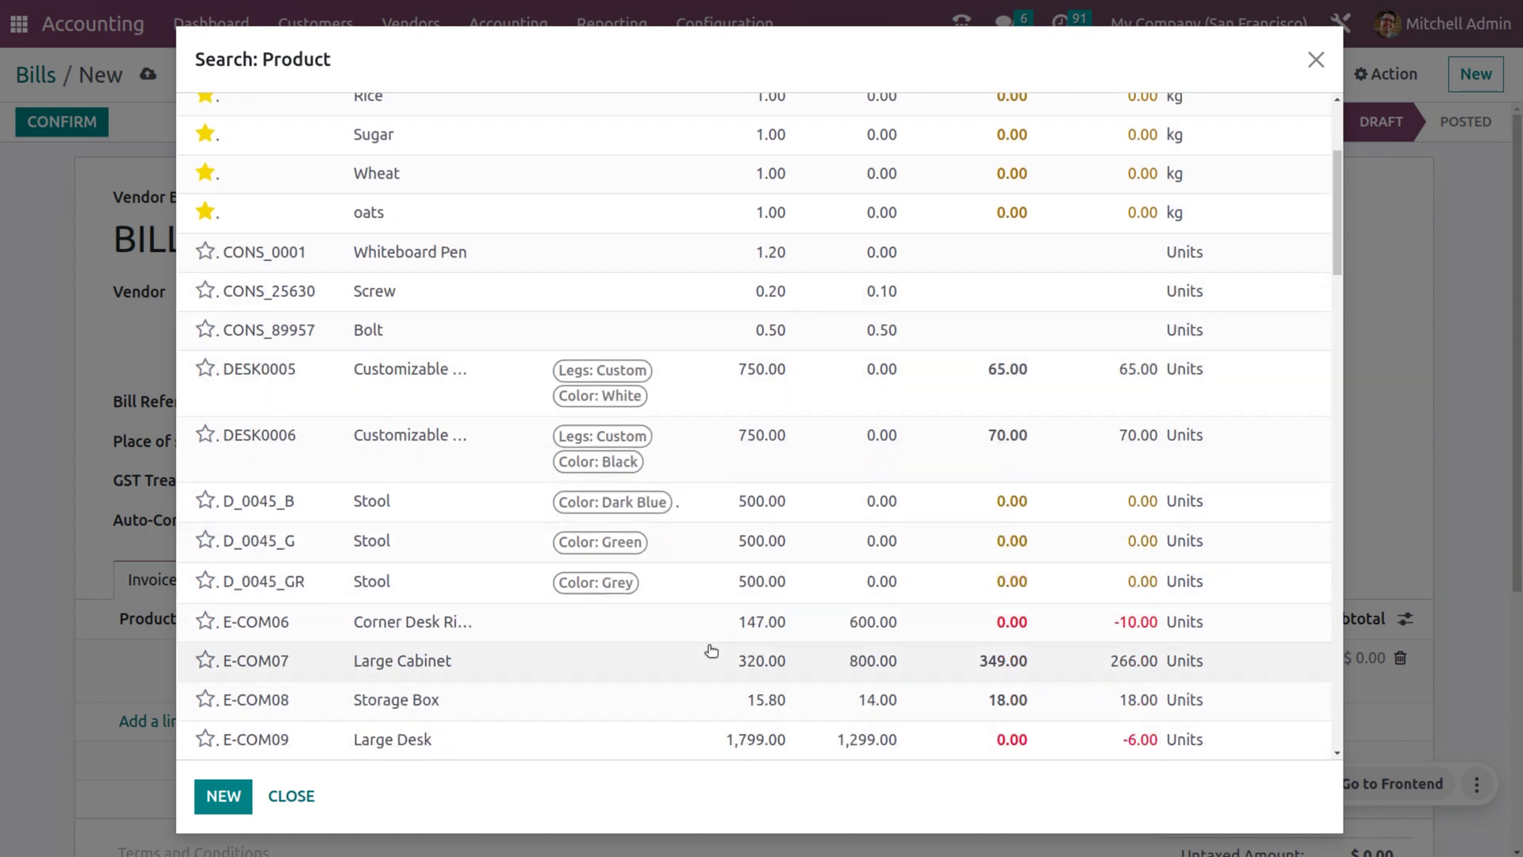
{"action": "left_click", "coordinate": [744, 510]}
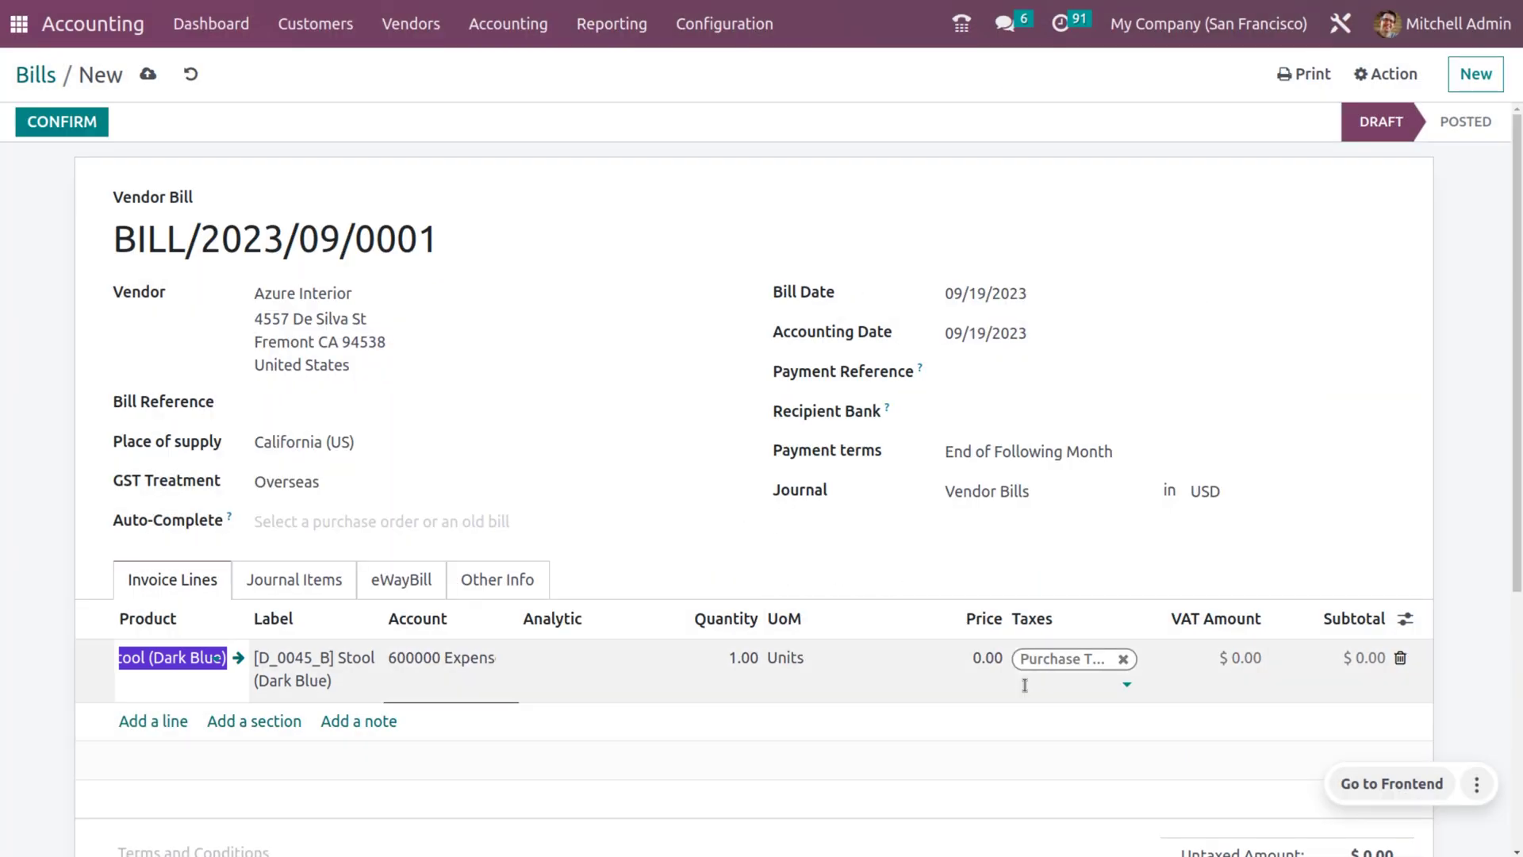
Step: Remove the purchase tax from the stool line and set its price to 100 and quantity to 10
{"action": "left_click", "coordinate": [1124, 660]}
{"action": "left_click", "coordinate": [969, 659]}
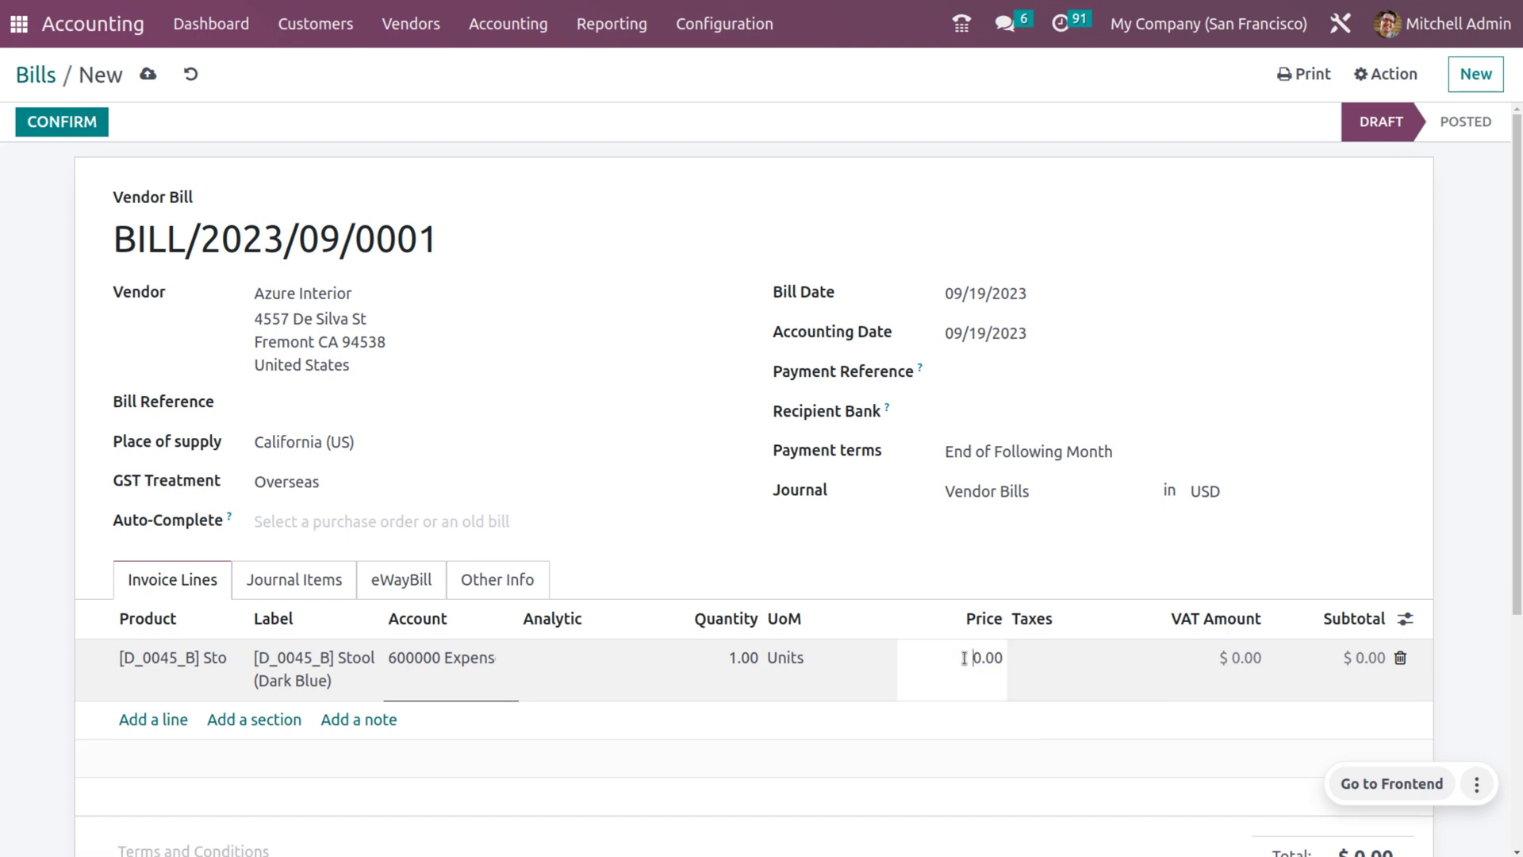
{"action": "type", "text": "1"}
{"action": "left_click", "coordinate": [753, 660]}
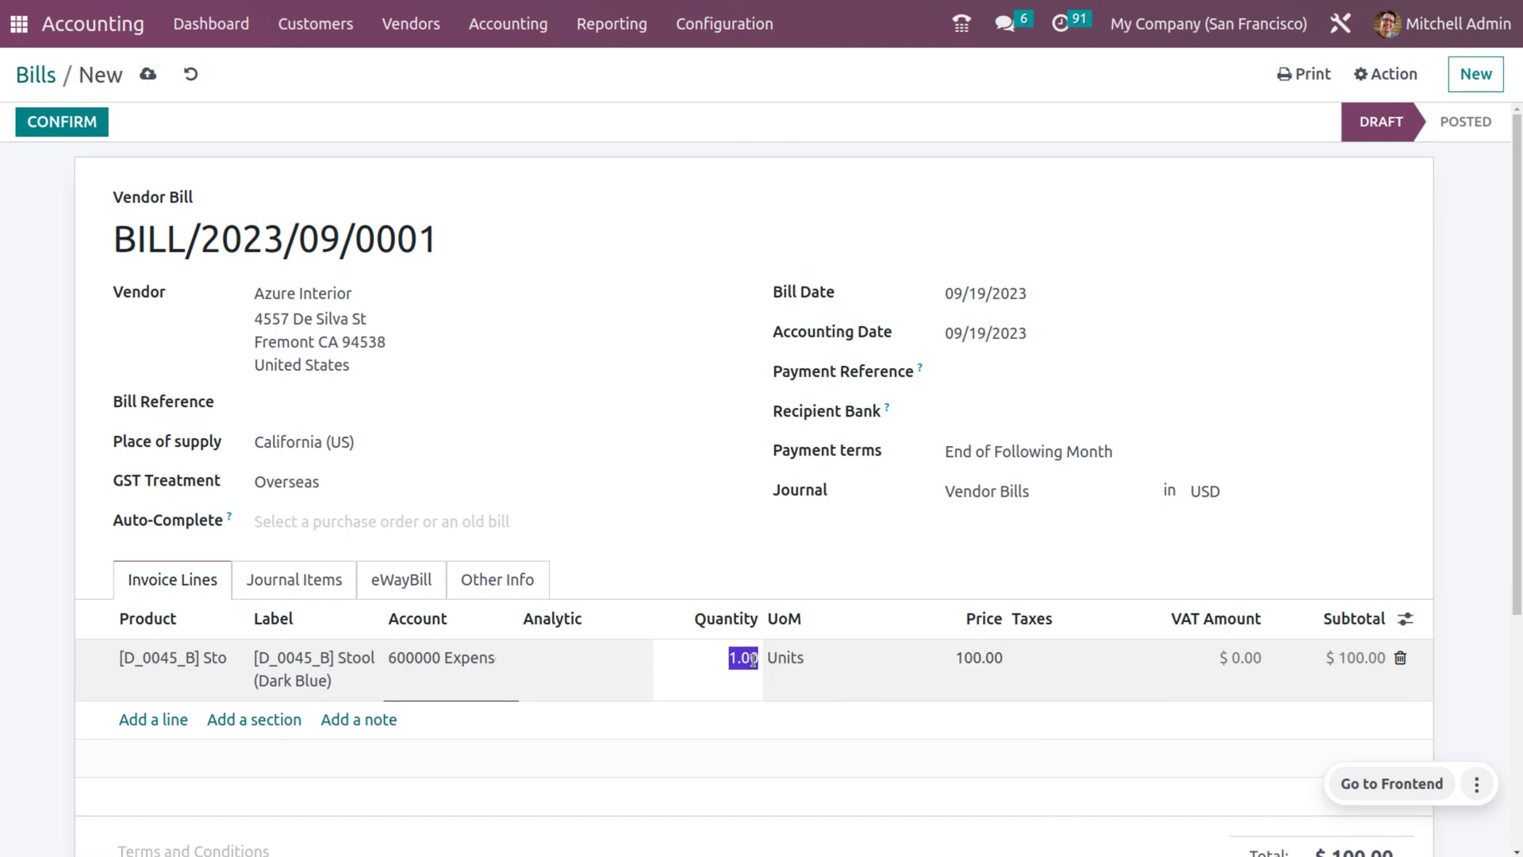
{"action": "type", "text": "1"}
{"action": "left_click", "coordinate": [1204, 169]}
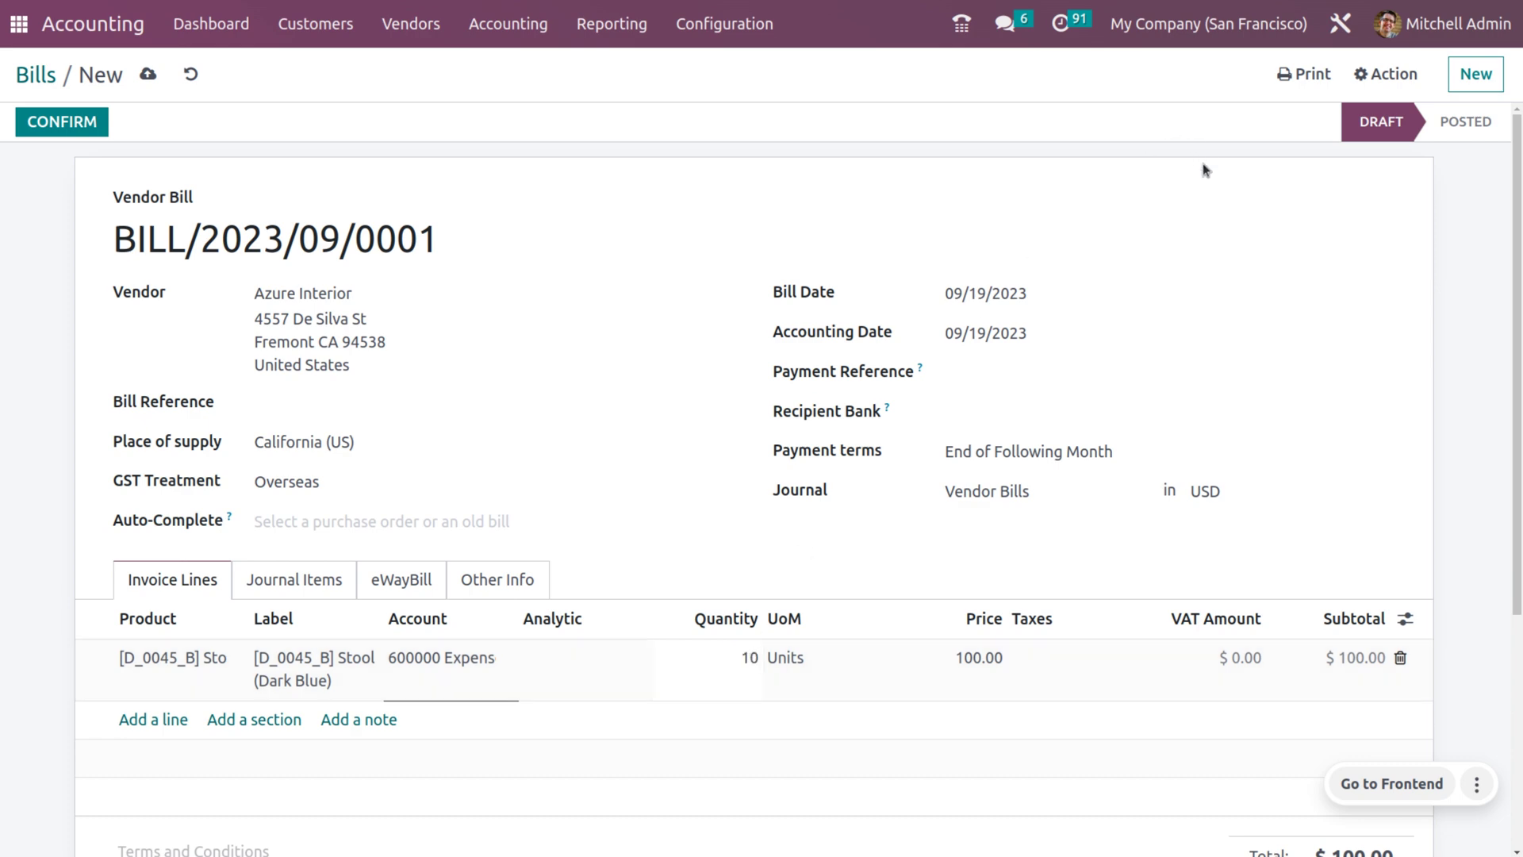
Step: Assign the analytic account budget 2023 at 100% to the stool line
{"action": "scroll", "coordinate": [1187, 209], "scroll_direction": "down", "scroll_amount": 4}
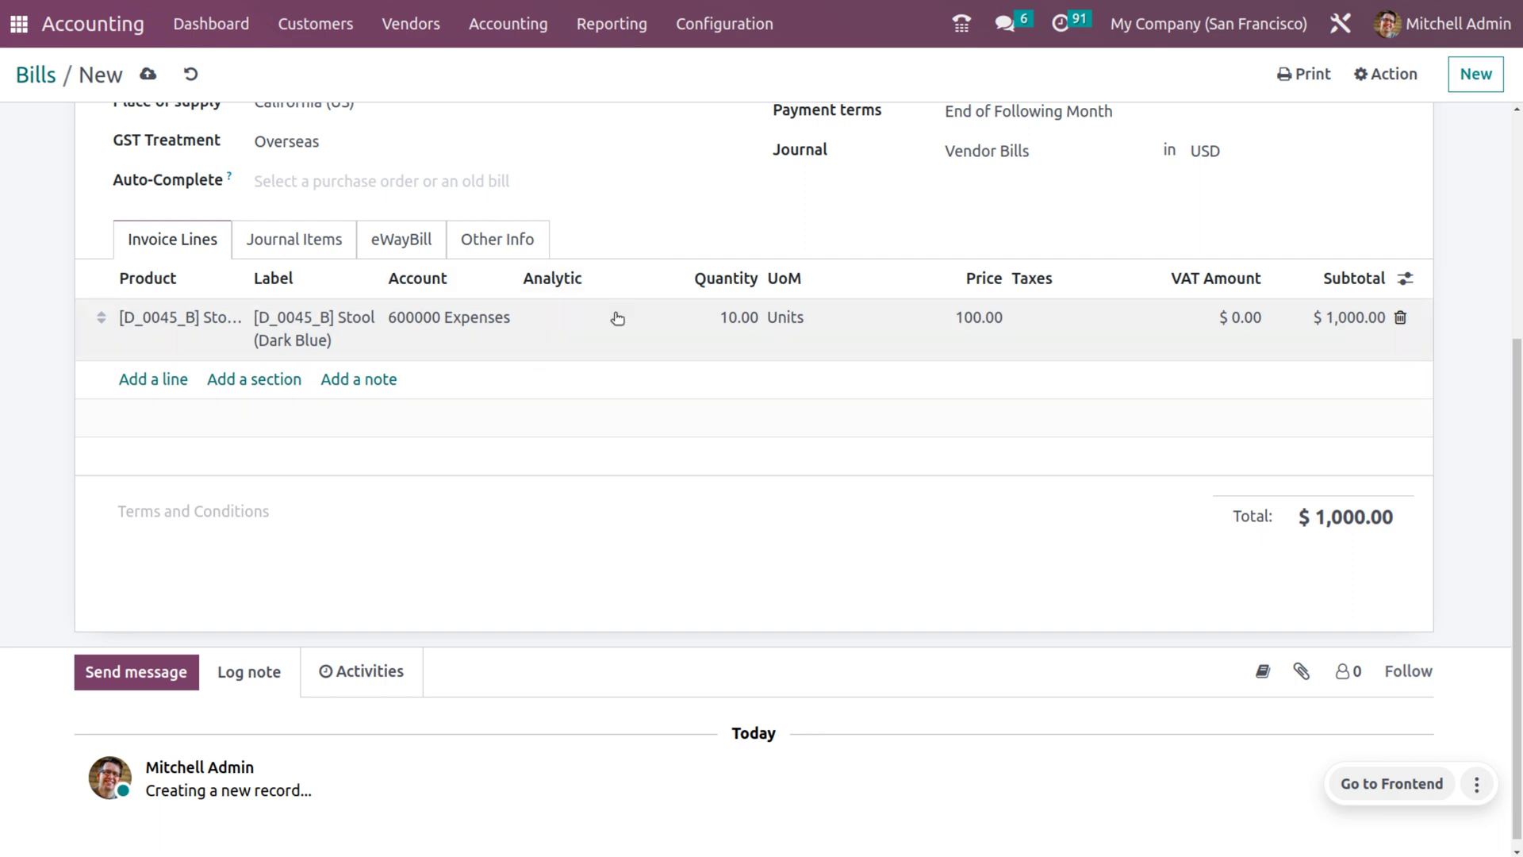
{"action": "left_click", "coordinate": [619, 322]}
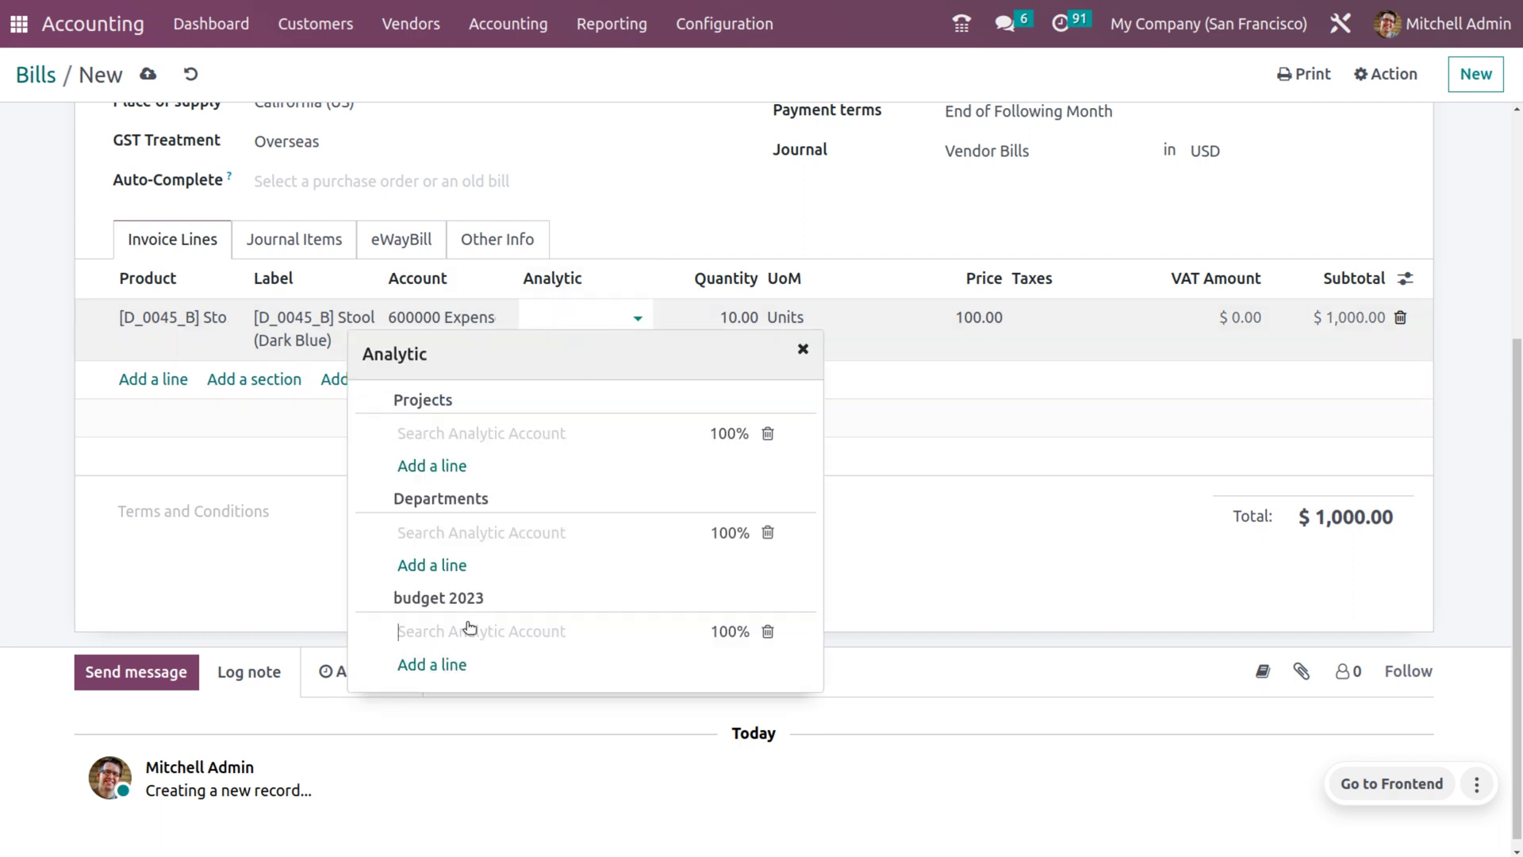
{"action": "left_click", "coordinate": [470, 629]}
{"action": "left_click", "coordinate": [458, 668]}
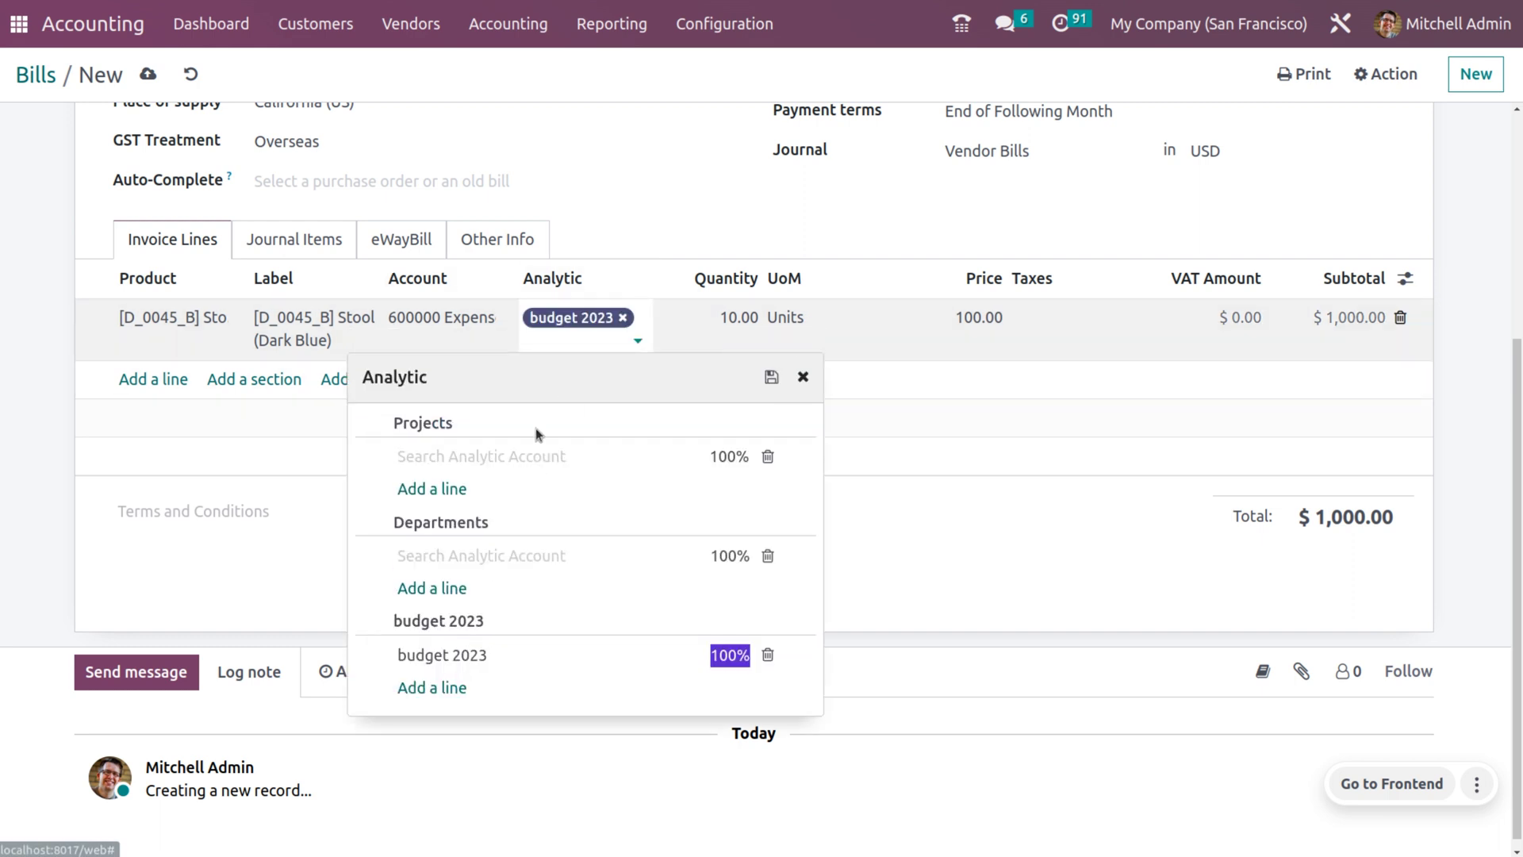
{"action": "left_click", "coordinate": [692, 79]}
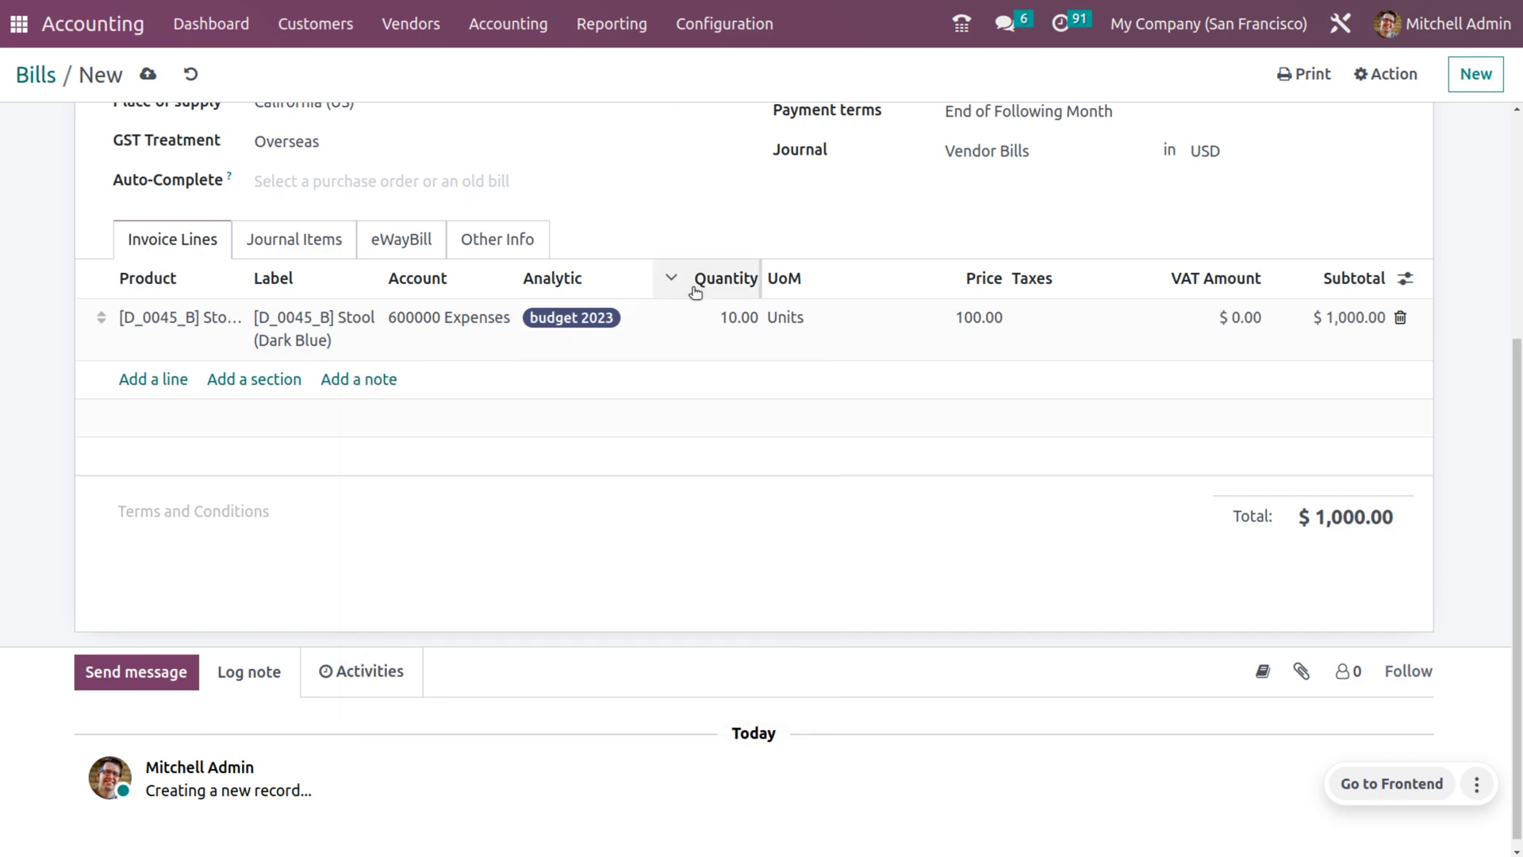
Step: Save the vendor bill and confirm it
{"action": "scroll", "coordinate": [695, 291], "scroll_direction": "up", "scroll_amount": 5}
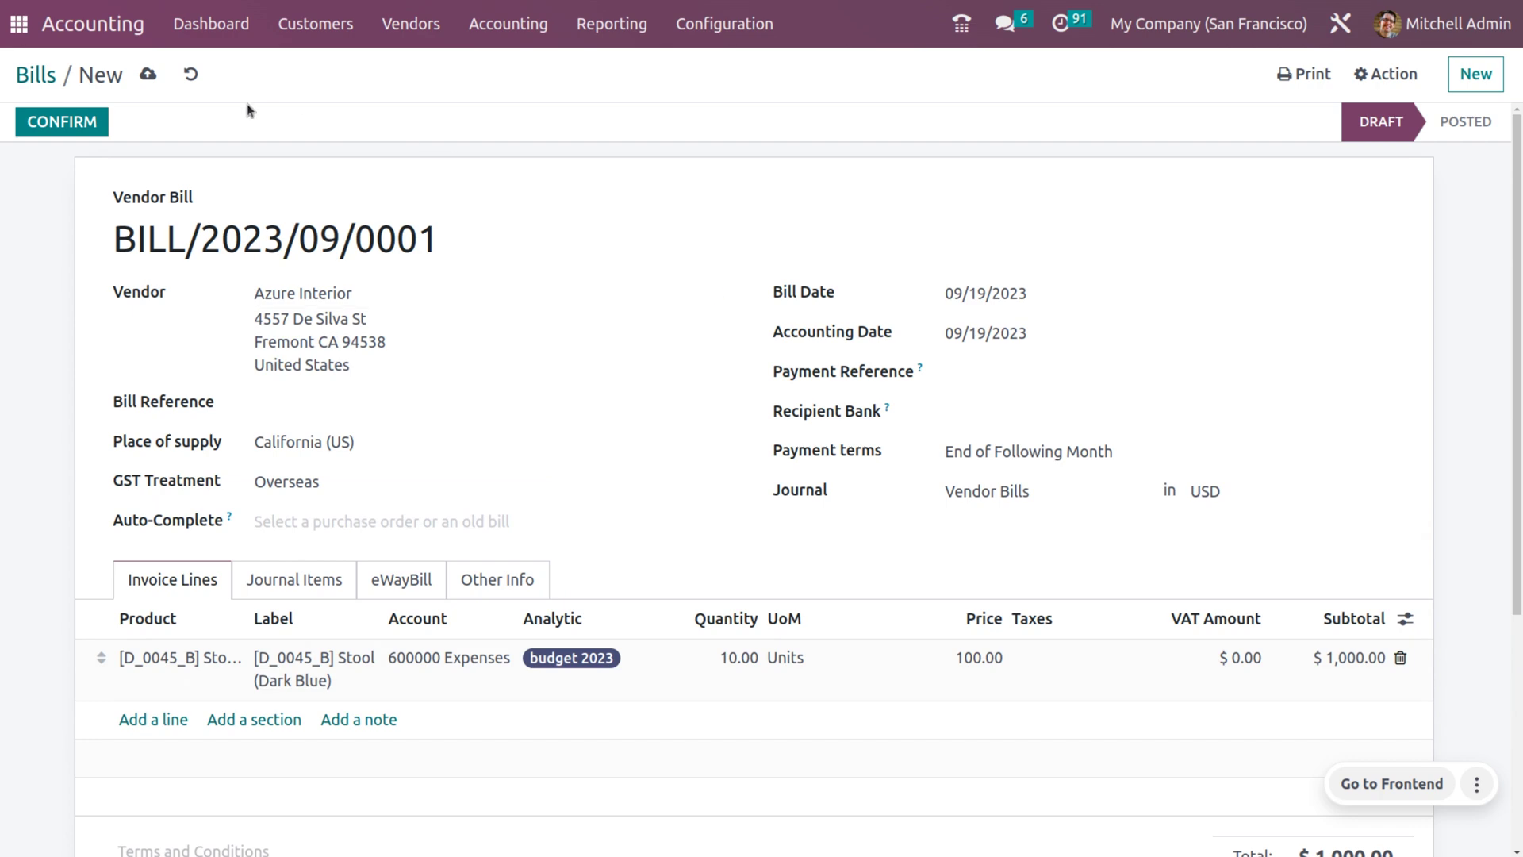
{"action": "left_click", "coordinate": [148, 77]}
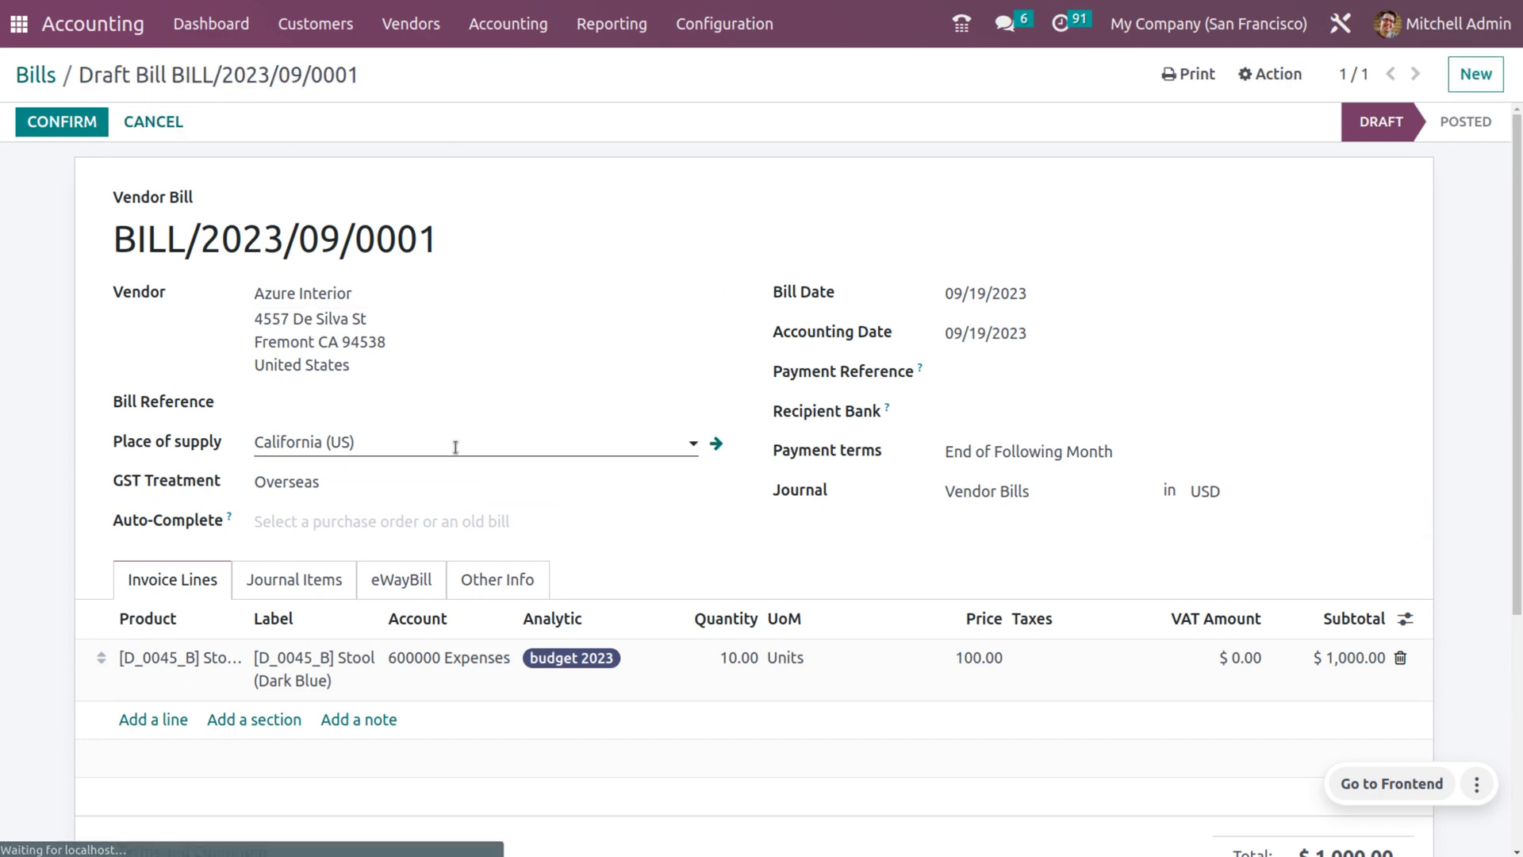
{"action": "left_click", "coordinate": [67, 121]}
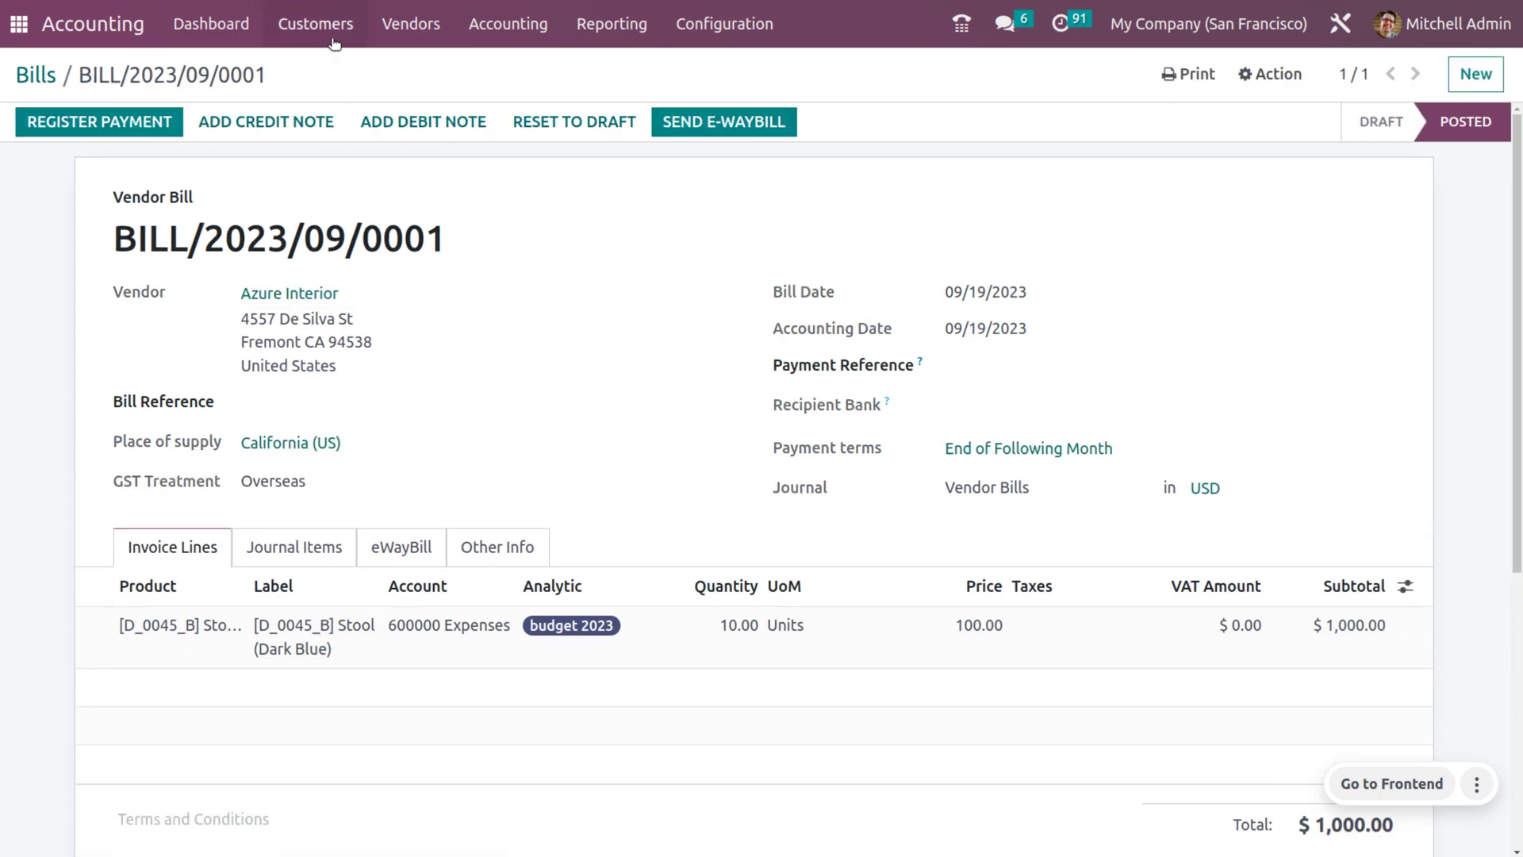
Step: Open the Budget 2023 record covering 09/01/2023 to 09/30/2023 from the budgets list
{"action": "left_click", "coordinate": [462, 32]}
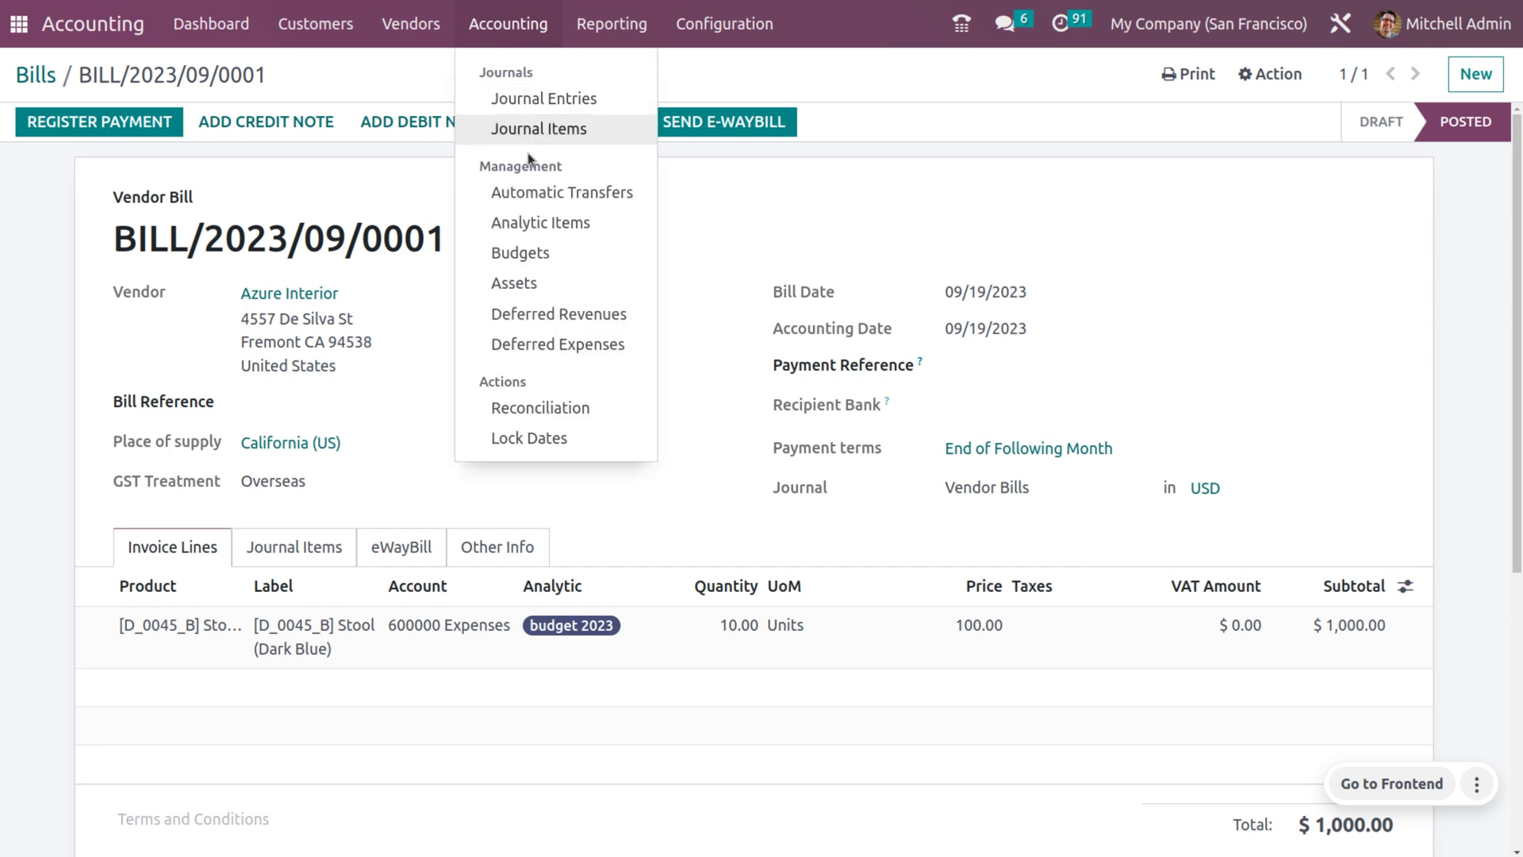
{"action": "mouse_move", "coordinate": [530, 39]}
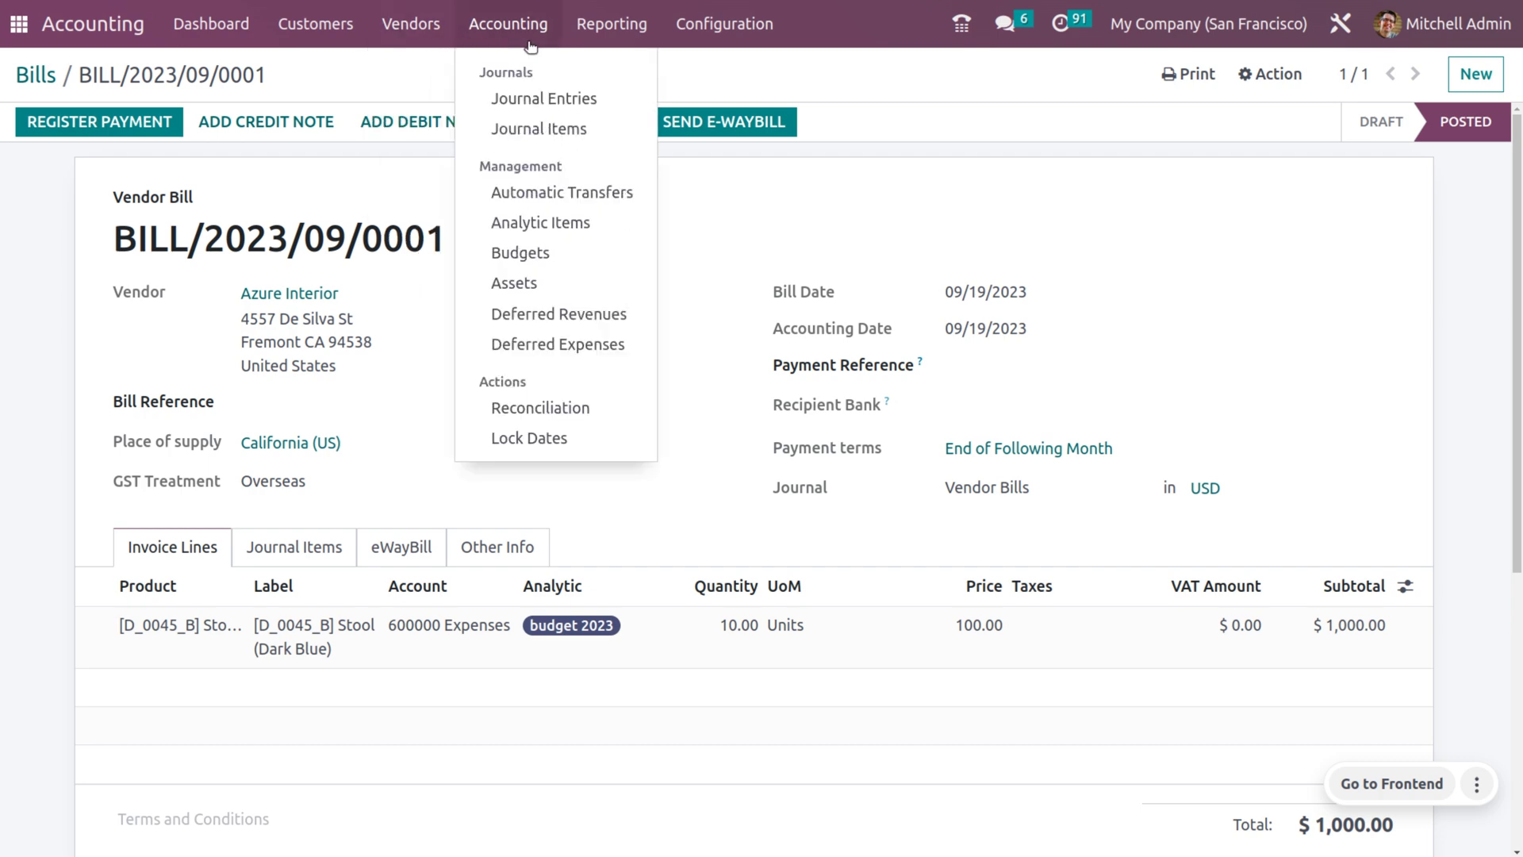
{"action": "left_click", "coordinate": [555, 252]}
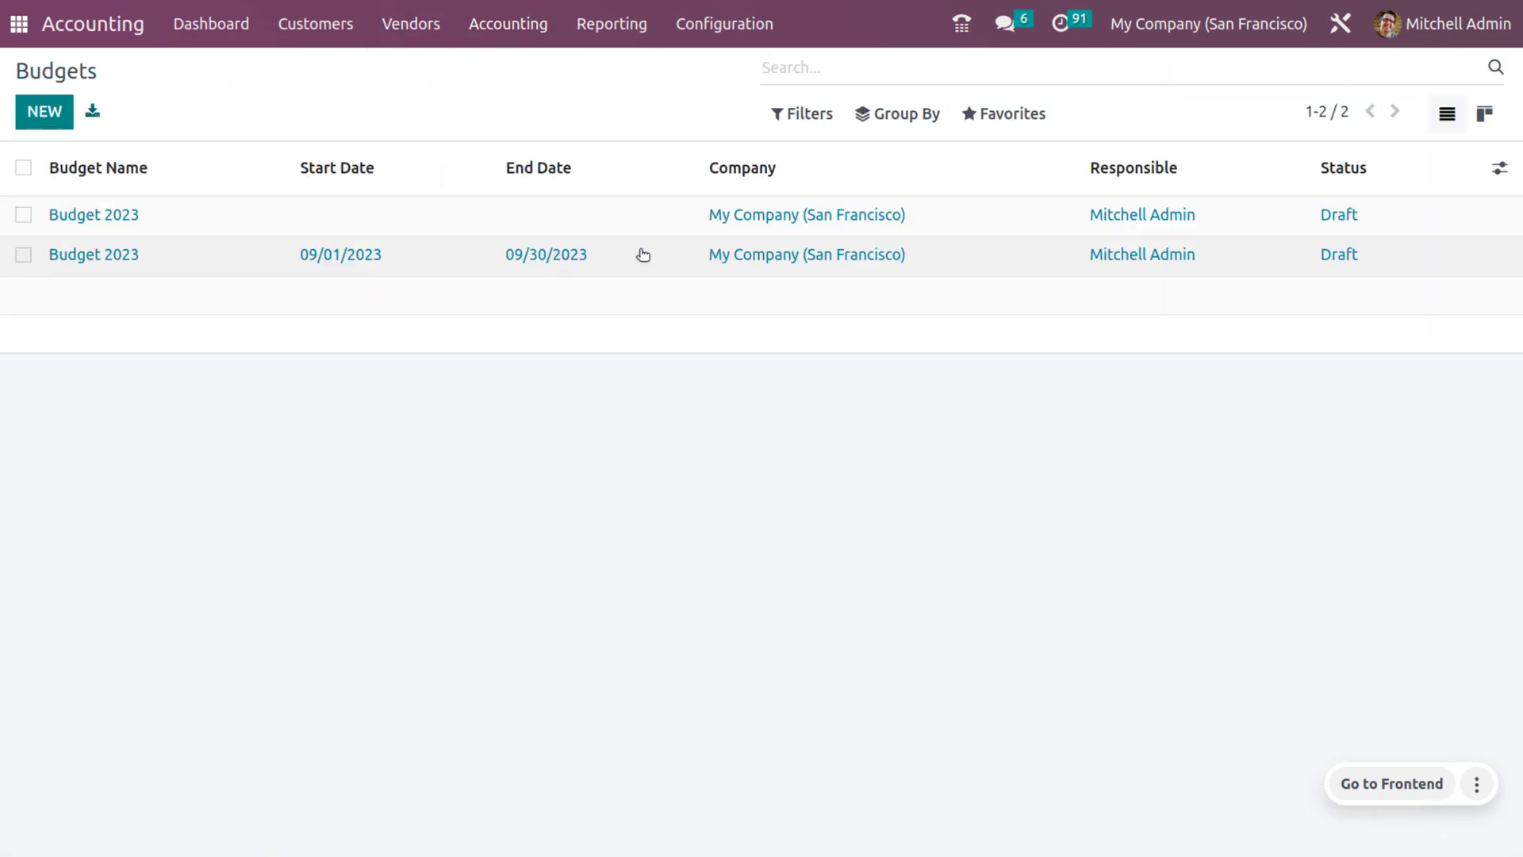
{"action": "left_click", "coordinate": [676, 256]}
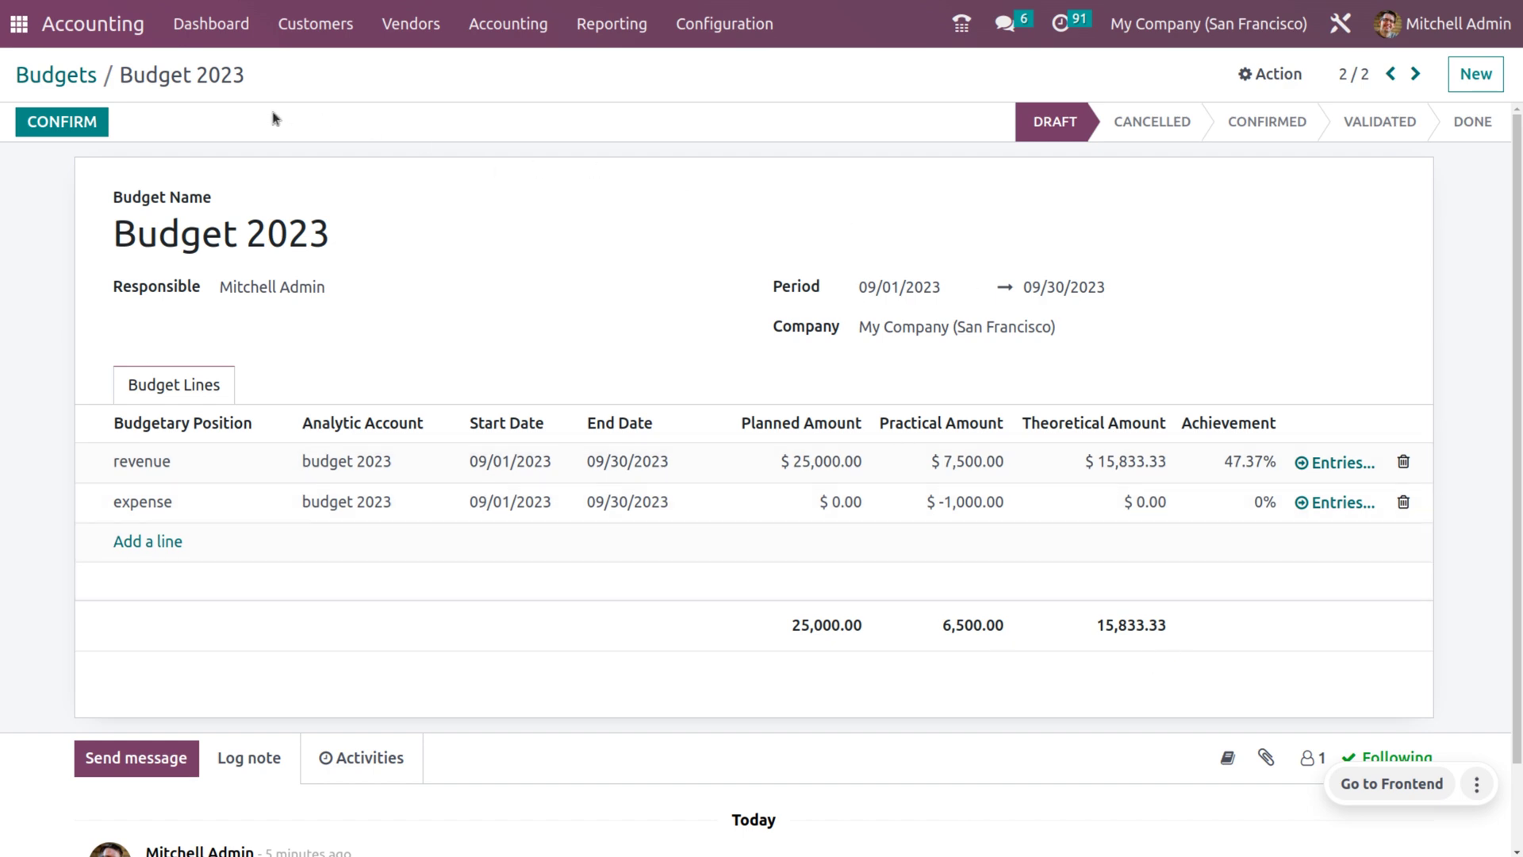
Step: Confirm and validate the September budget, then mark it as done
{"action": "left_click", "coordinate": [80, 118]}
{"action": "left_click", "coordinate": [80, 119]}
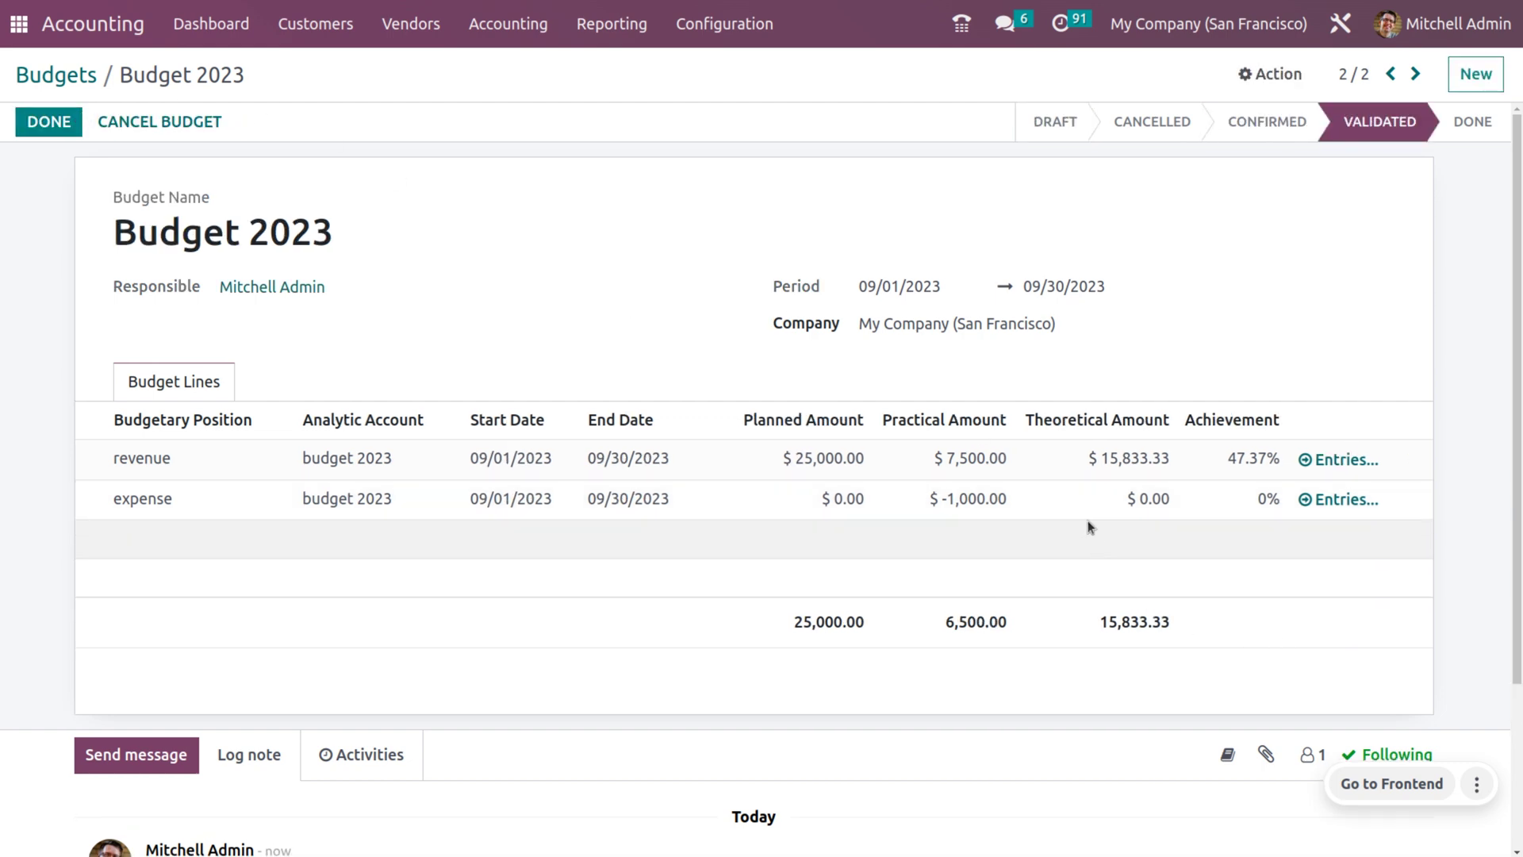
{"action": "left_click", "coordinate": [62, 137]}
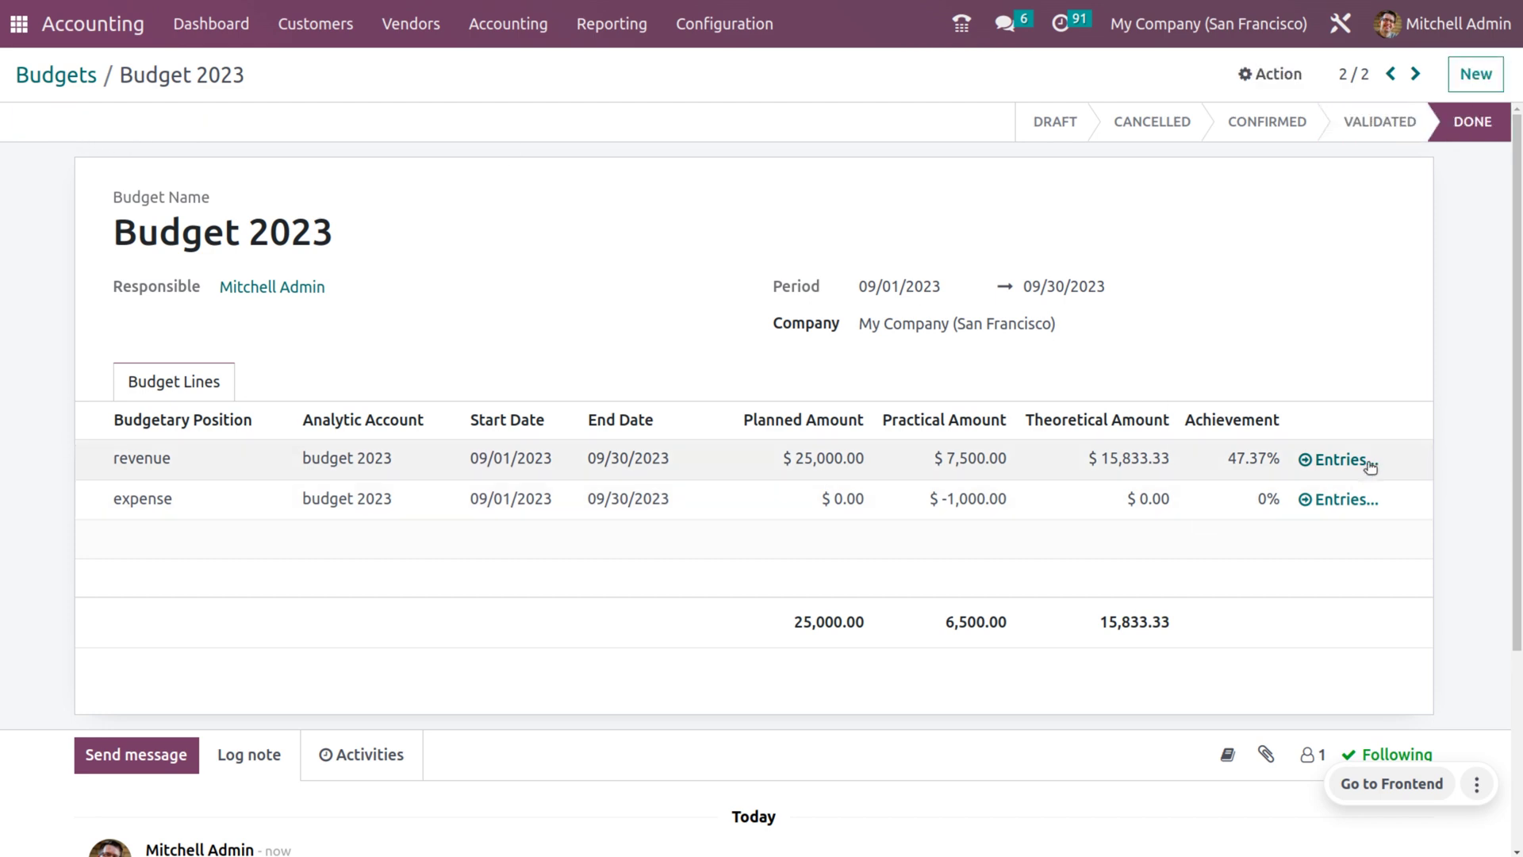
Step: Open the revenue budget line's analytic entries and expand the budget 2023 group to view its items
{"action": "left_click", "coordinate": [1339, 461]}
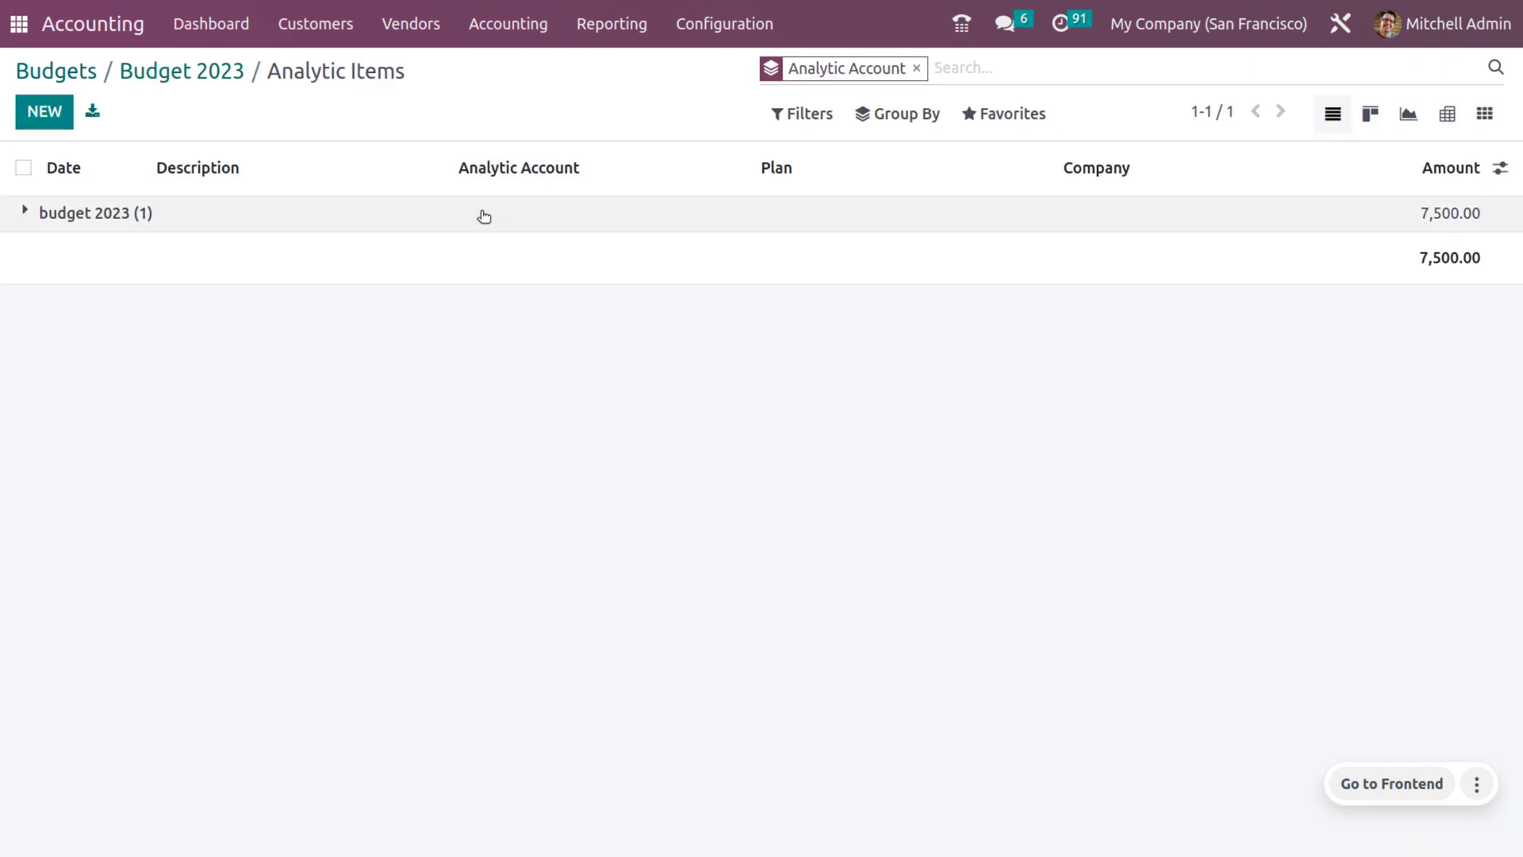
{"action": "left_click", "coordinate": [121, 215]}
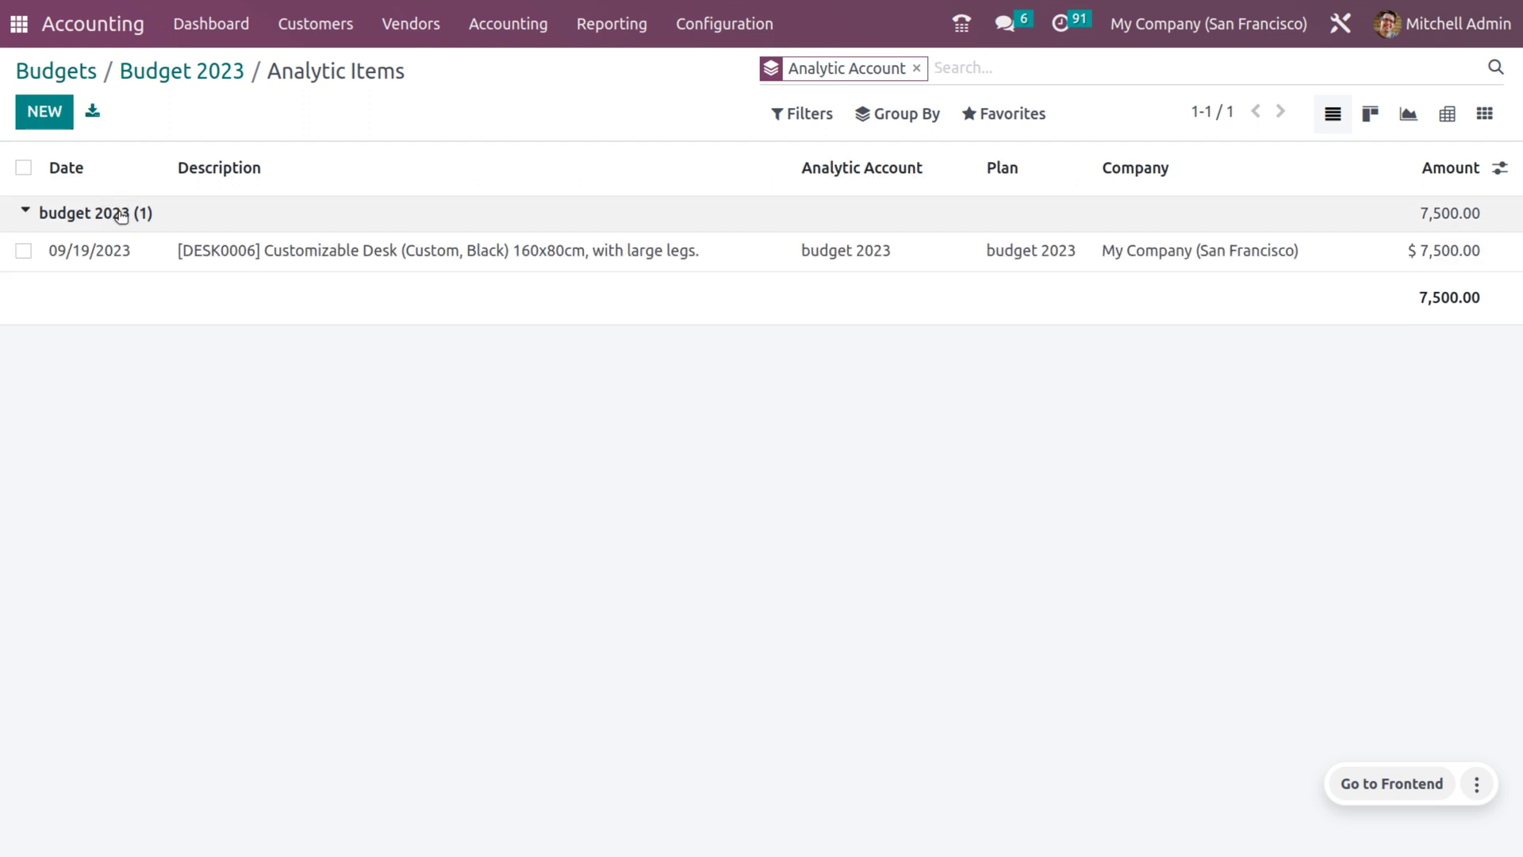